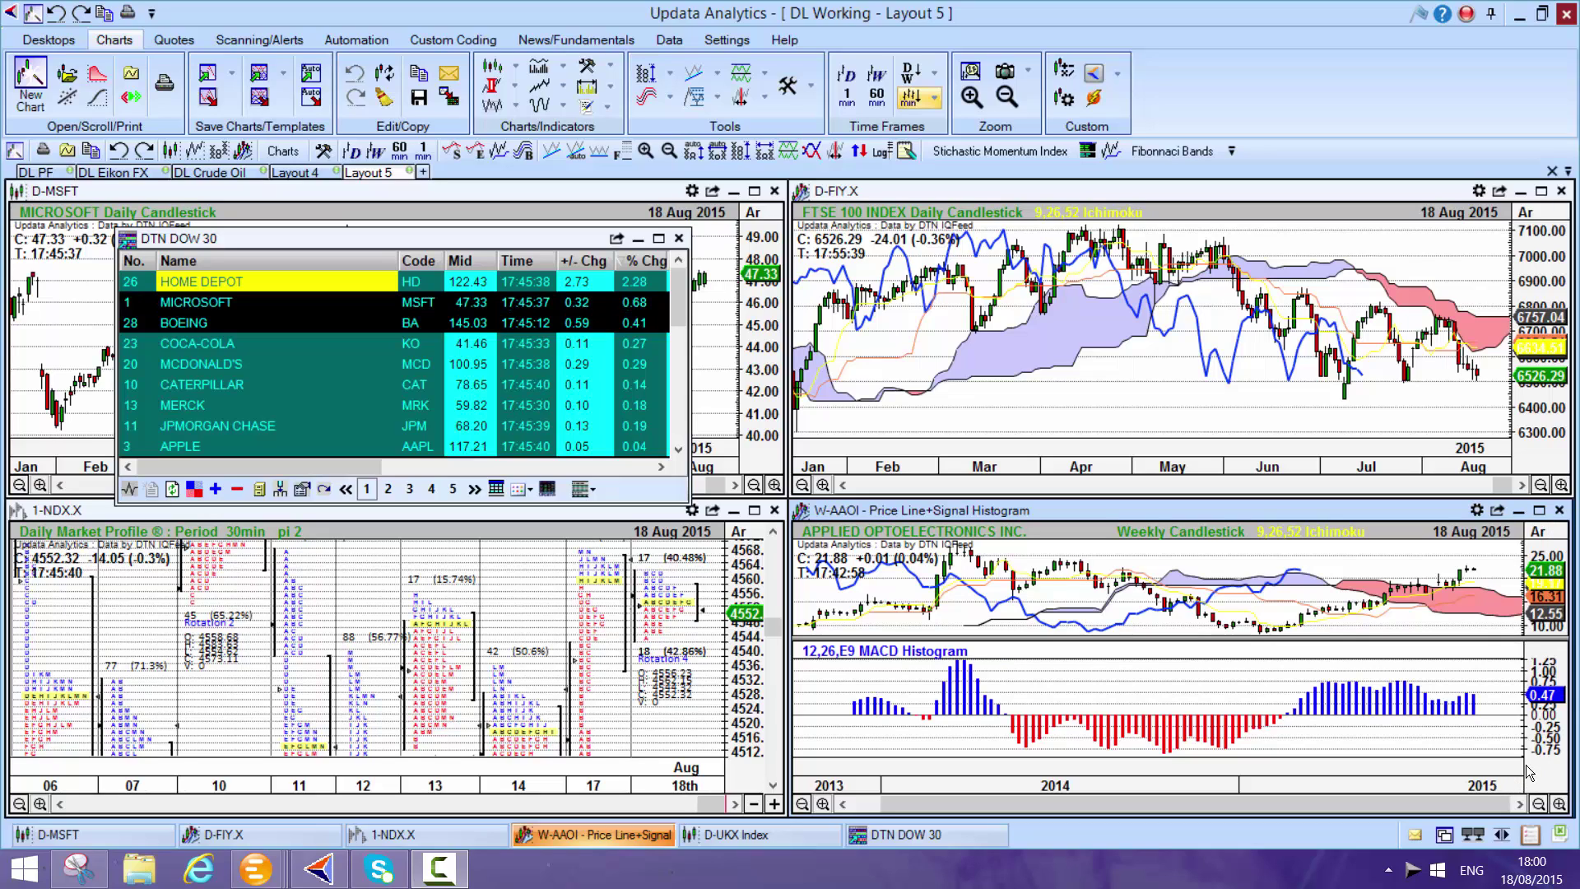
Examine which market terminals Updata can connect to through its system tray program
right_click(1437, 873)
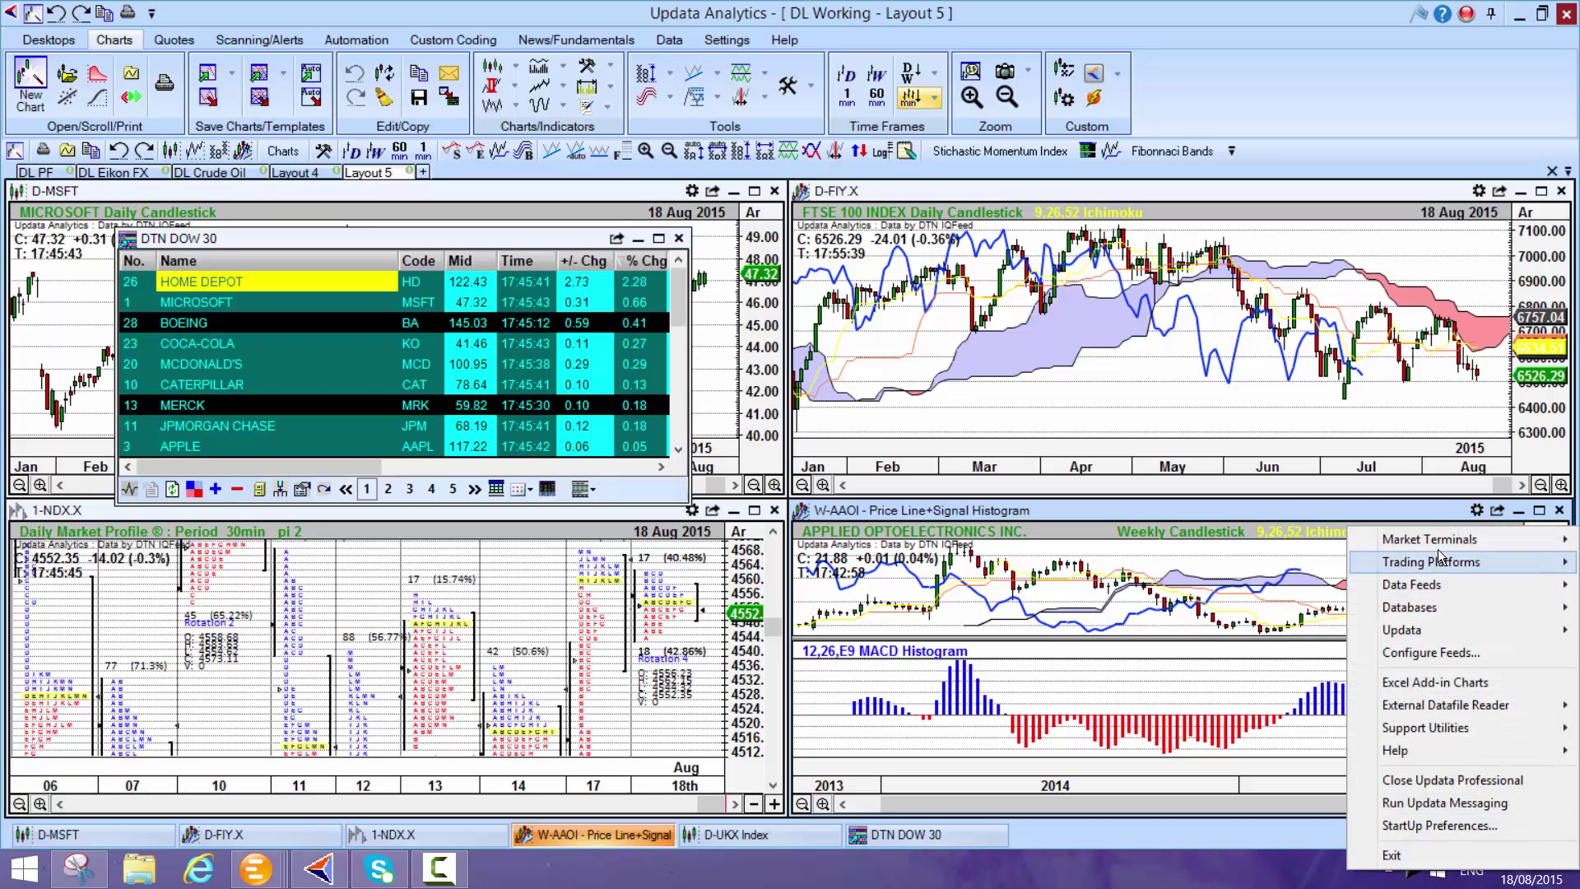
mouse_move(1439, 556)
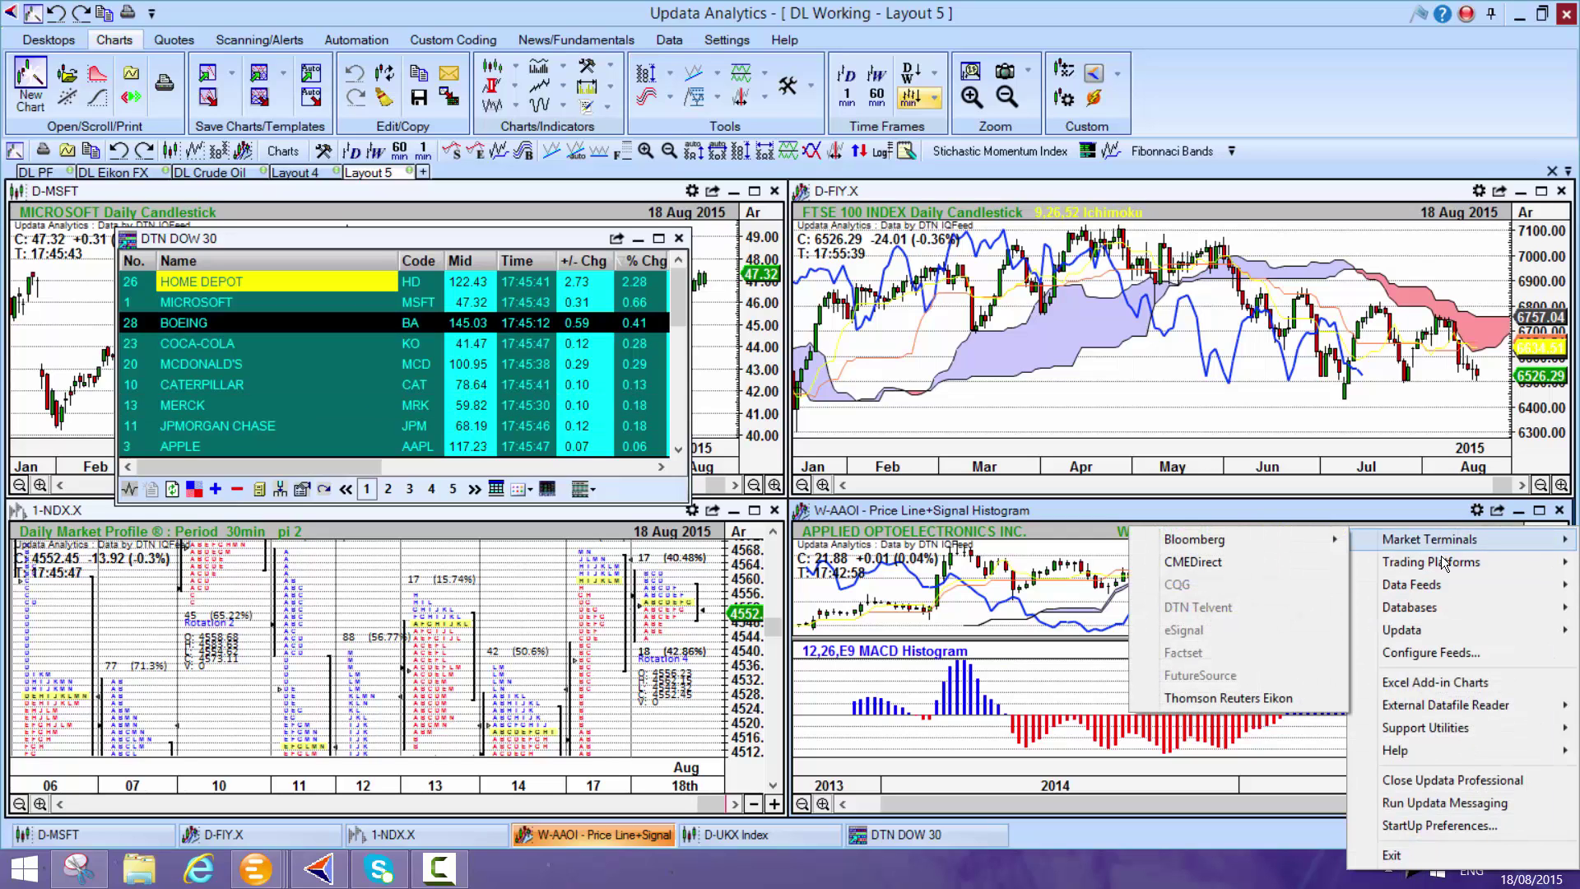
mouse_move(1439, 591)
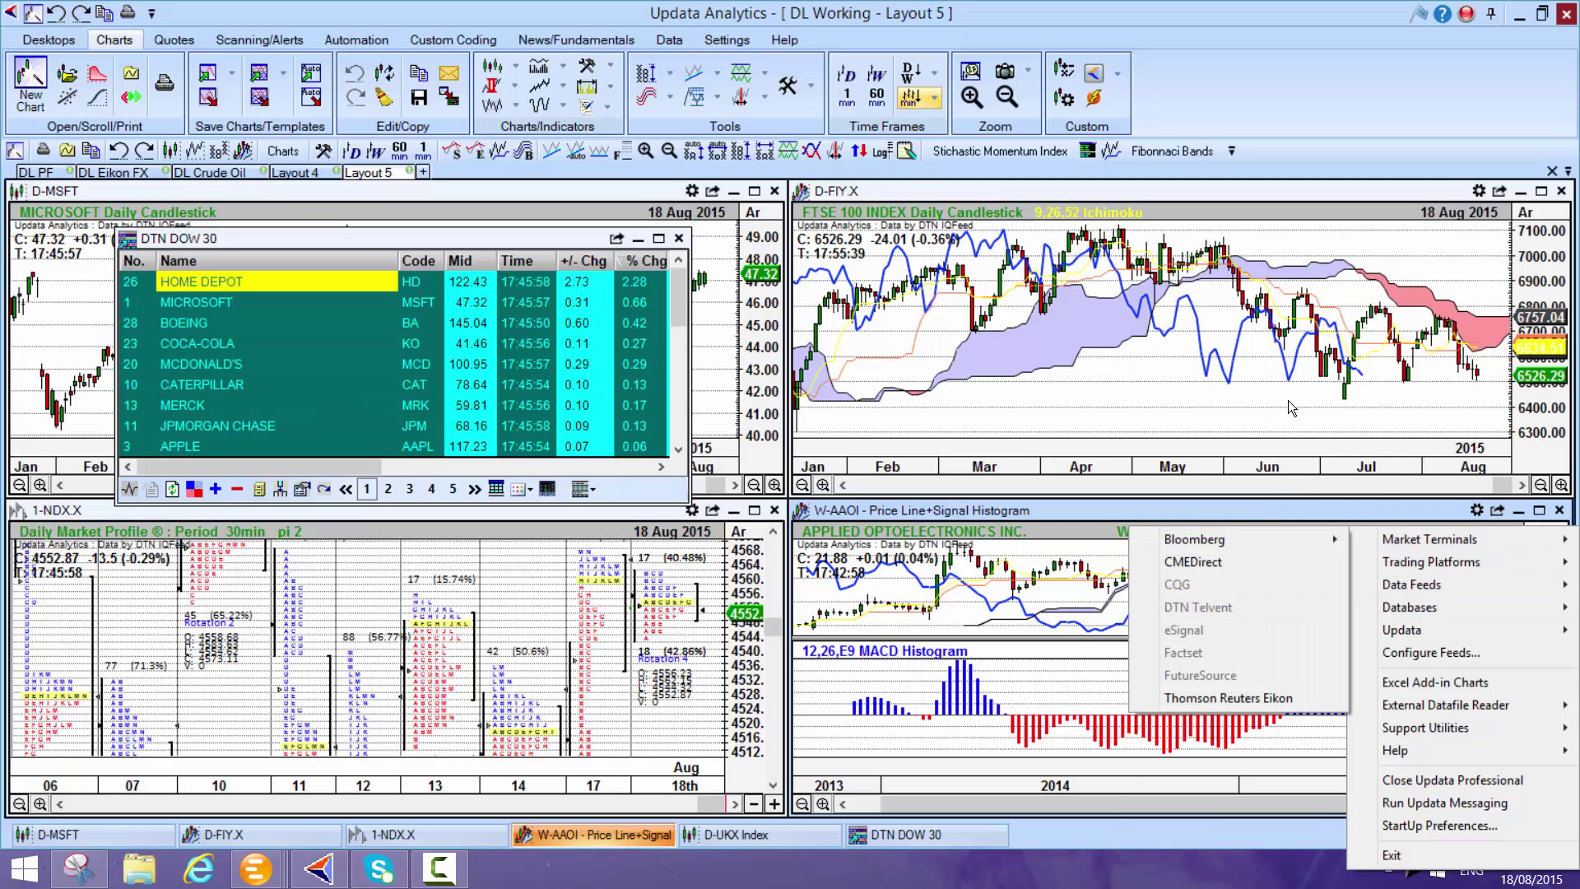
left_click(1024, 320)
left_click(1024, 319)
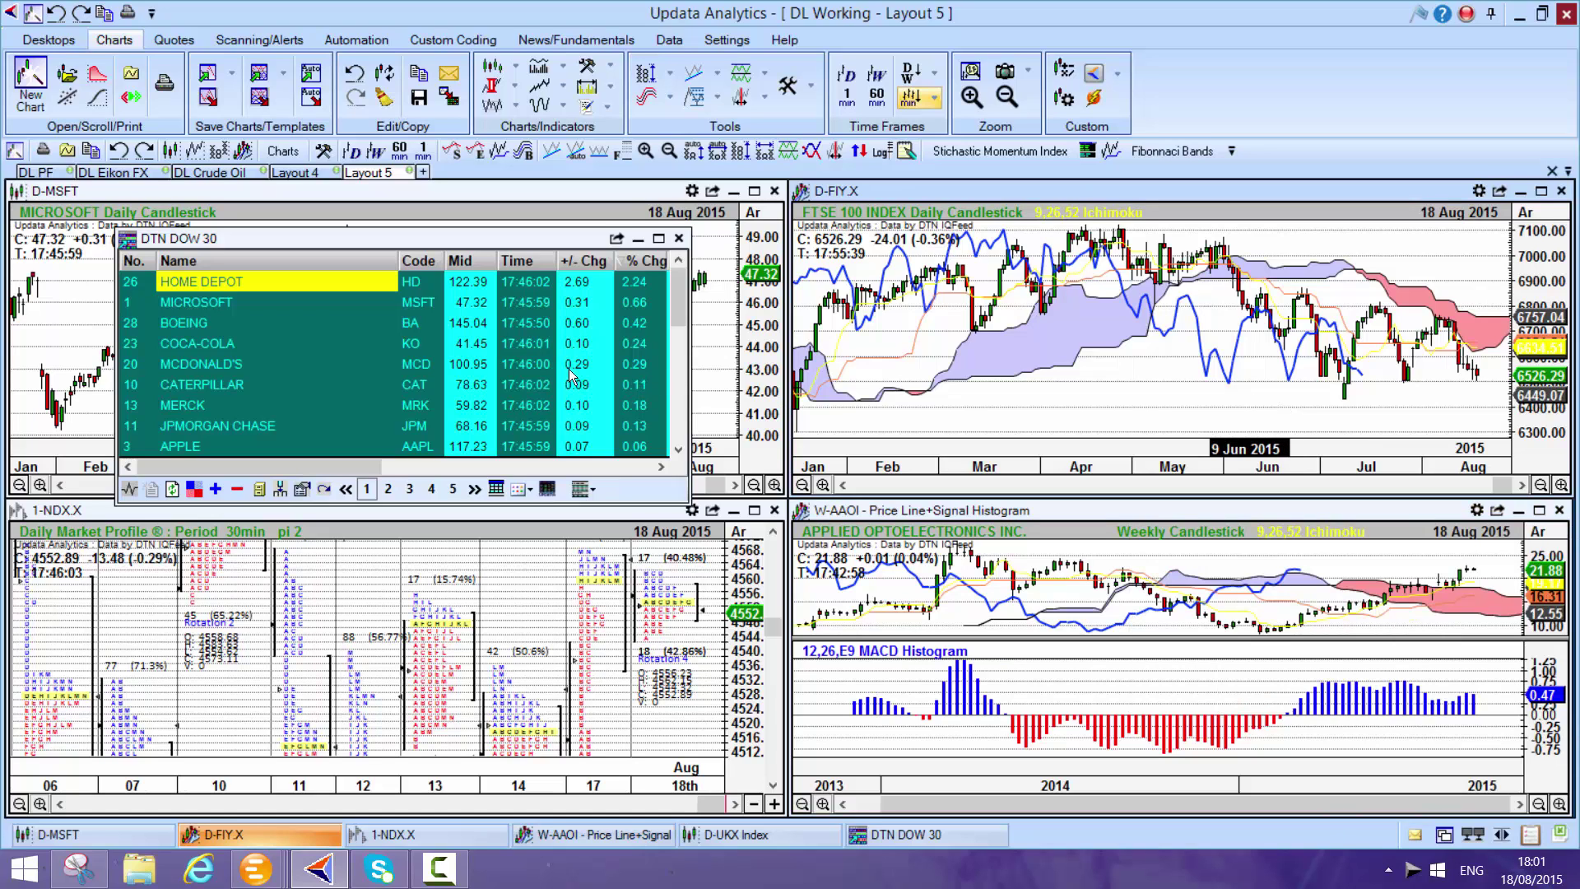
Open a new chart of ticker MSFT from the DTN IQ data source and set it to the 60-minute time frame
left_click(37, 173)
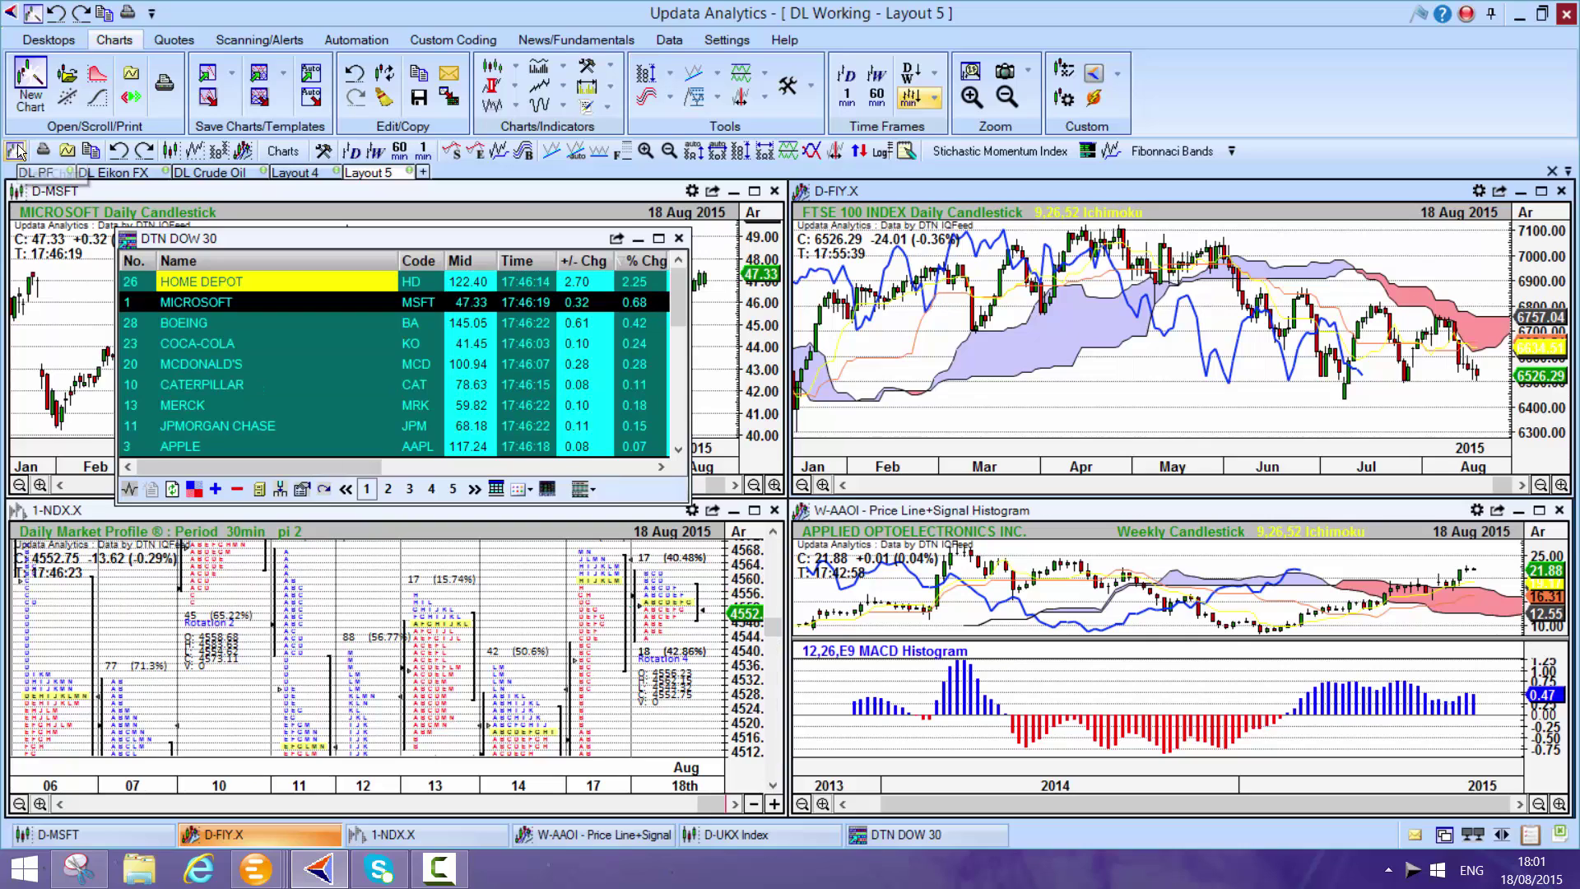
left_click(18, 115)
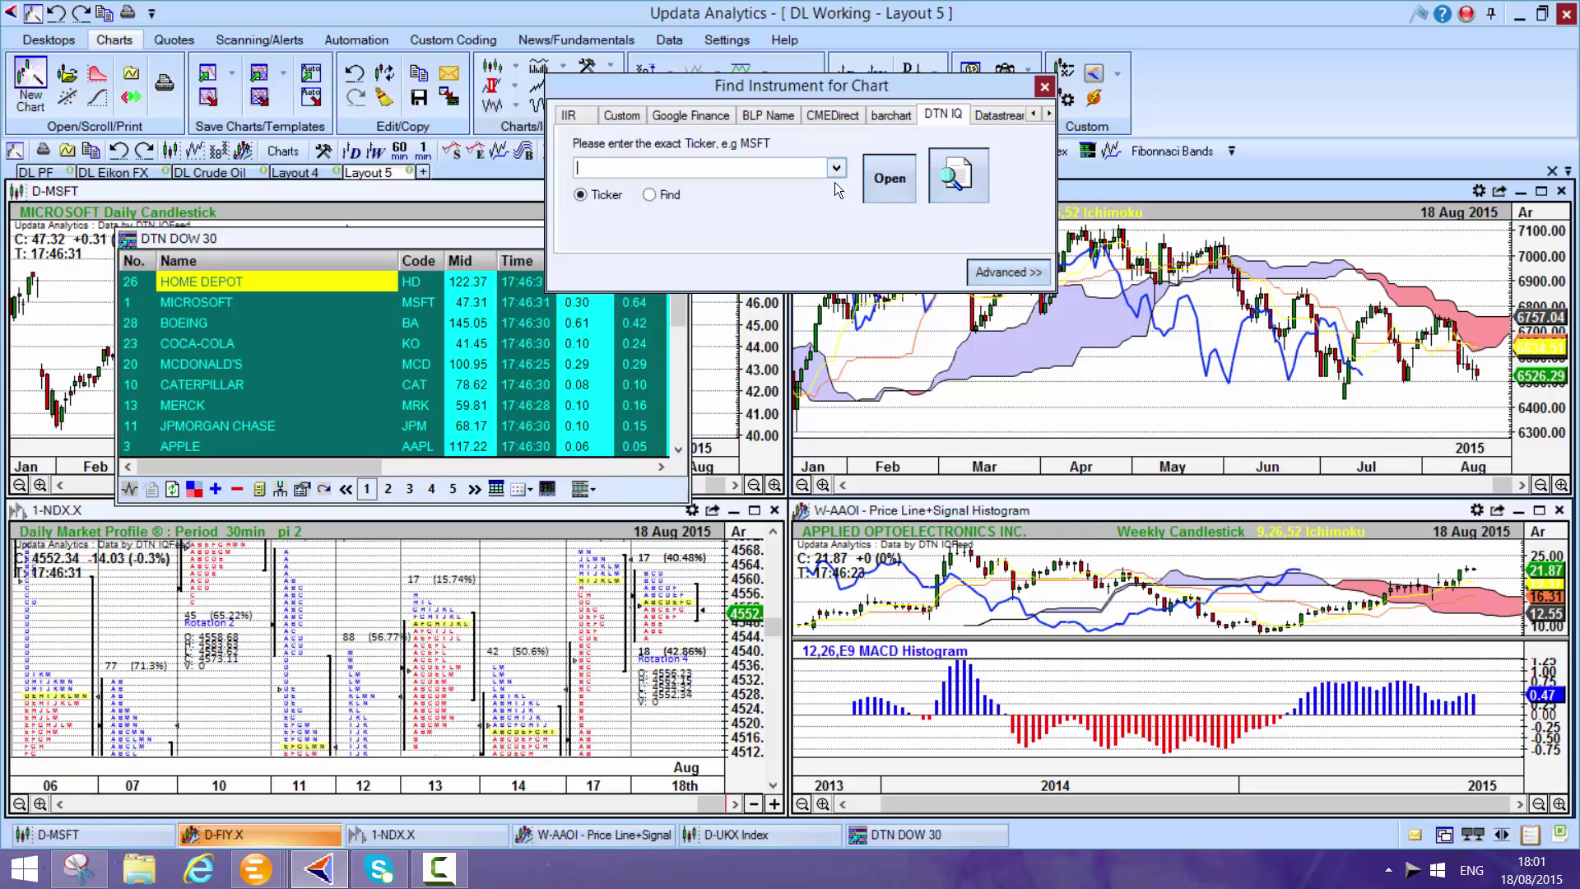
left_click(834, 170)
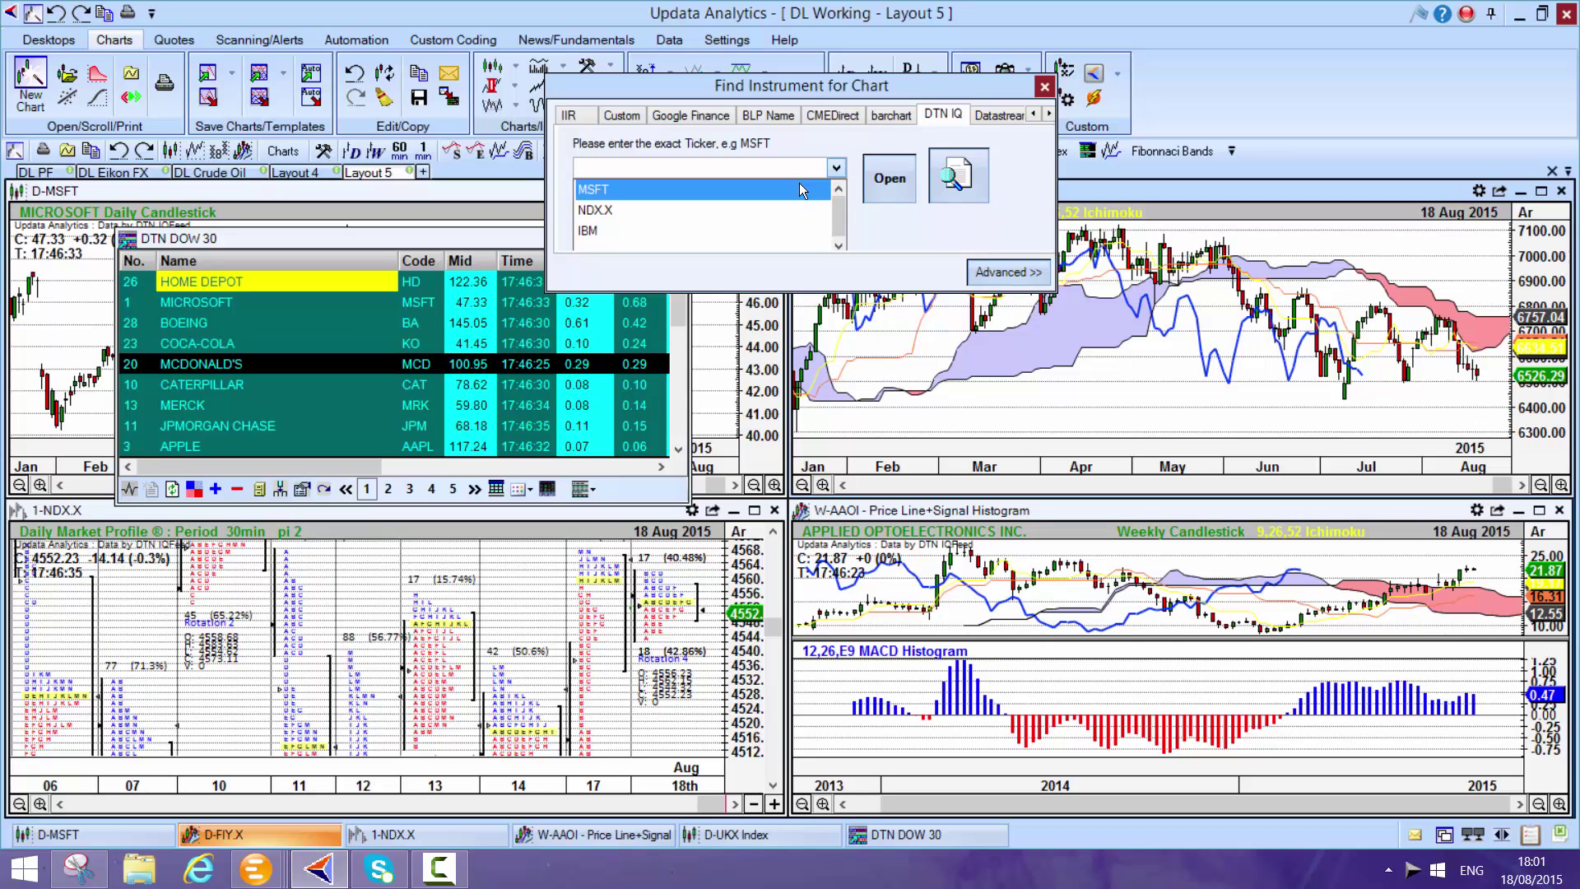
left_click(796, 131)
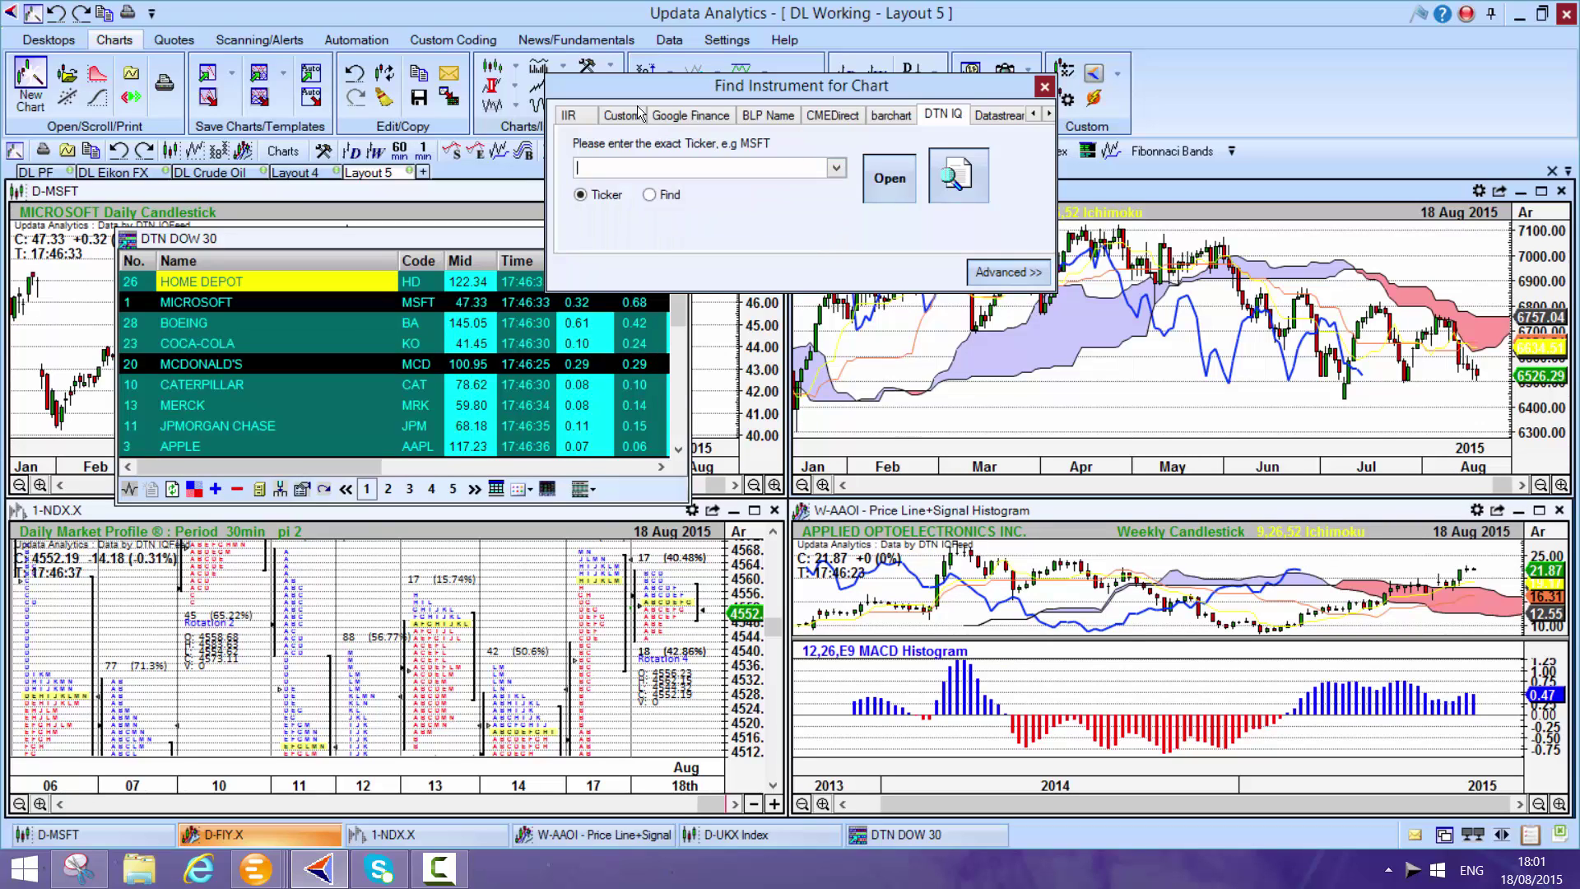
left_click(649, 194)
left_click(583, 195)
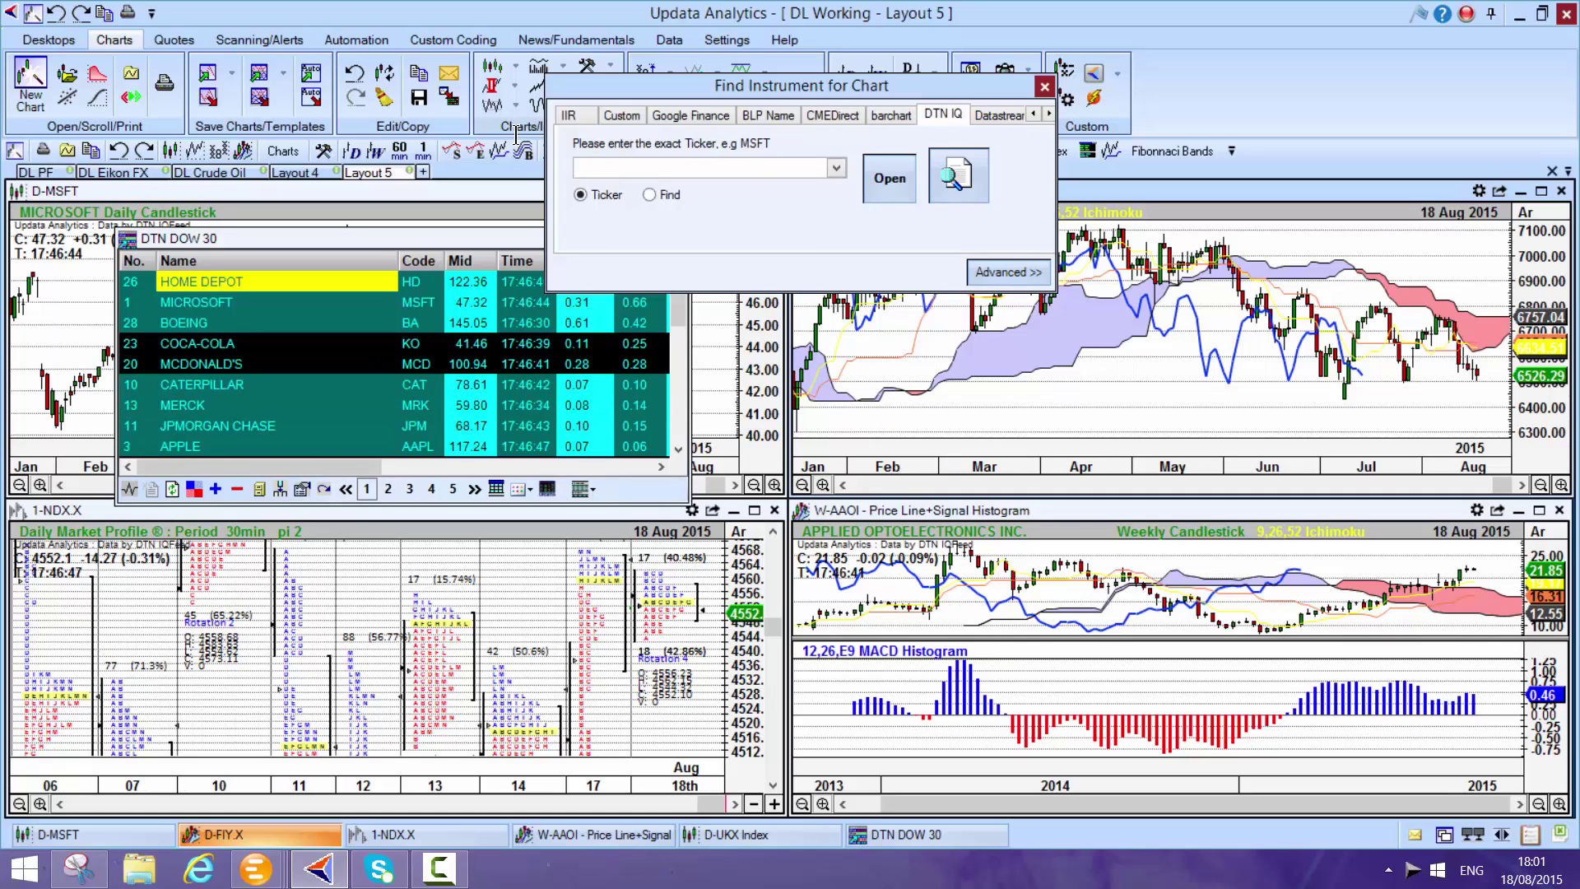
left_click(836, 168)
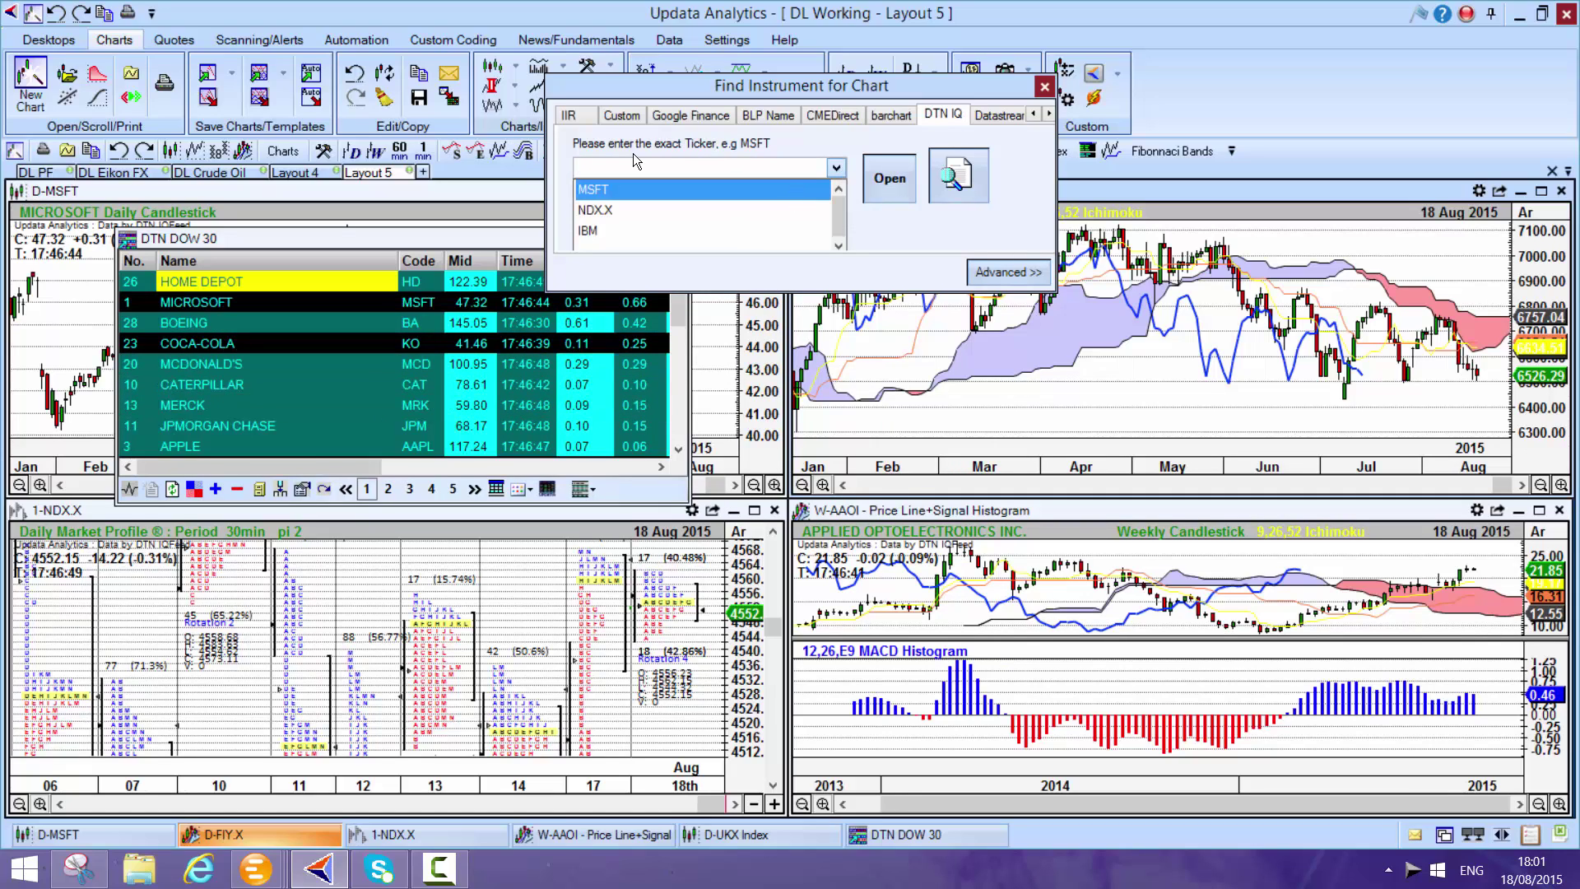
left_click(792, 191)
key("Return")
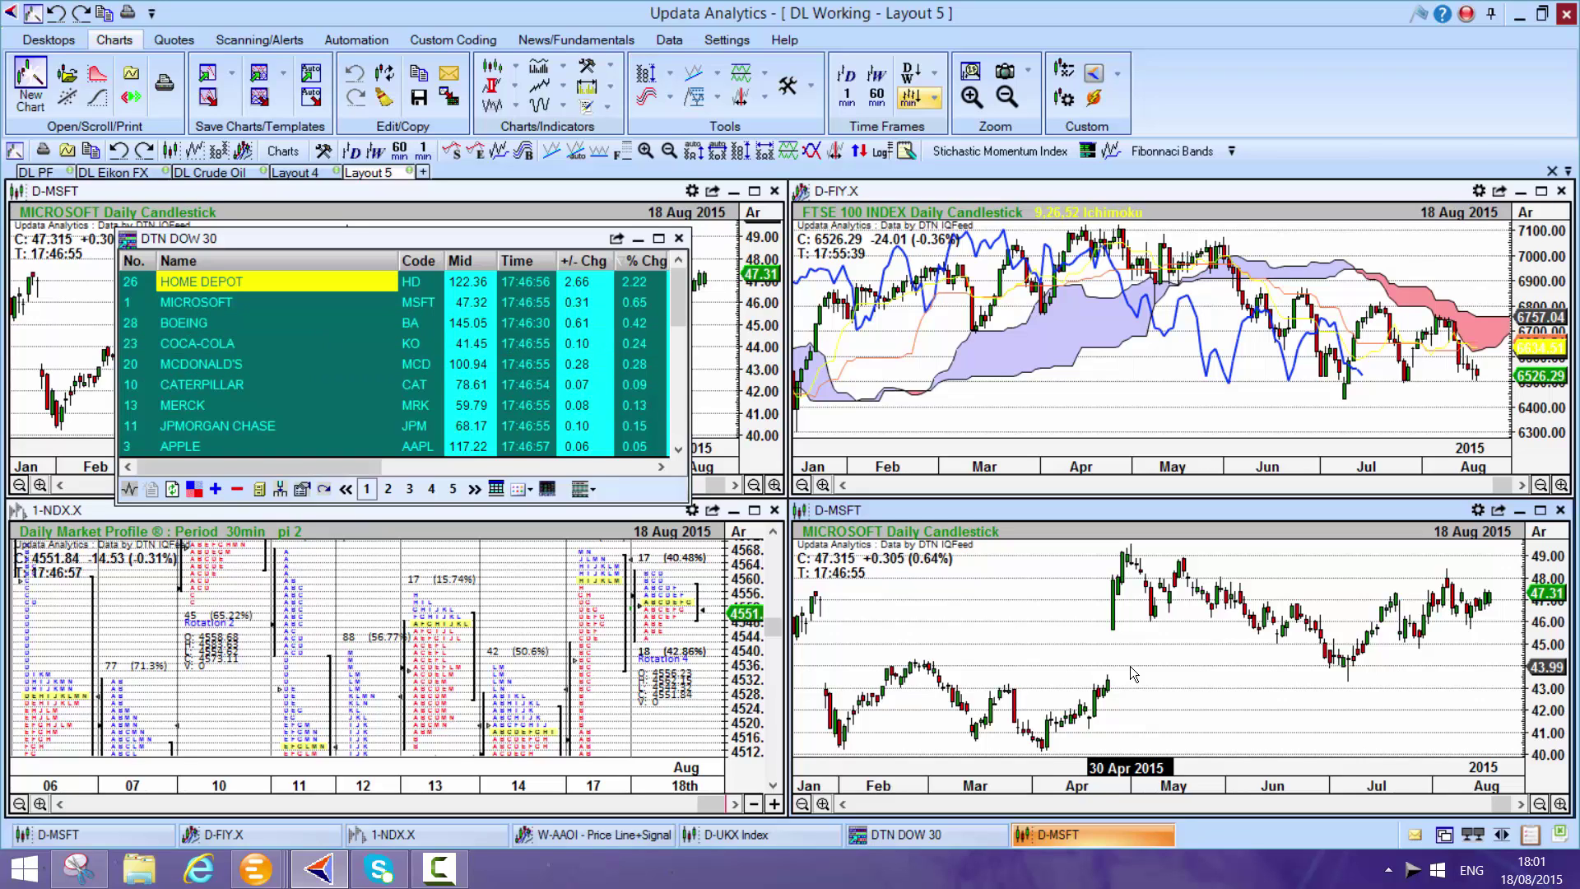
left_click(940, 535)
left_click(399, 151)
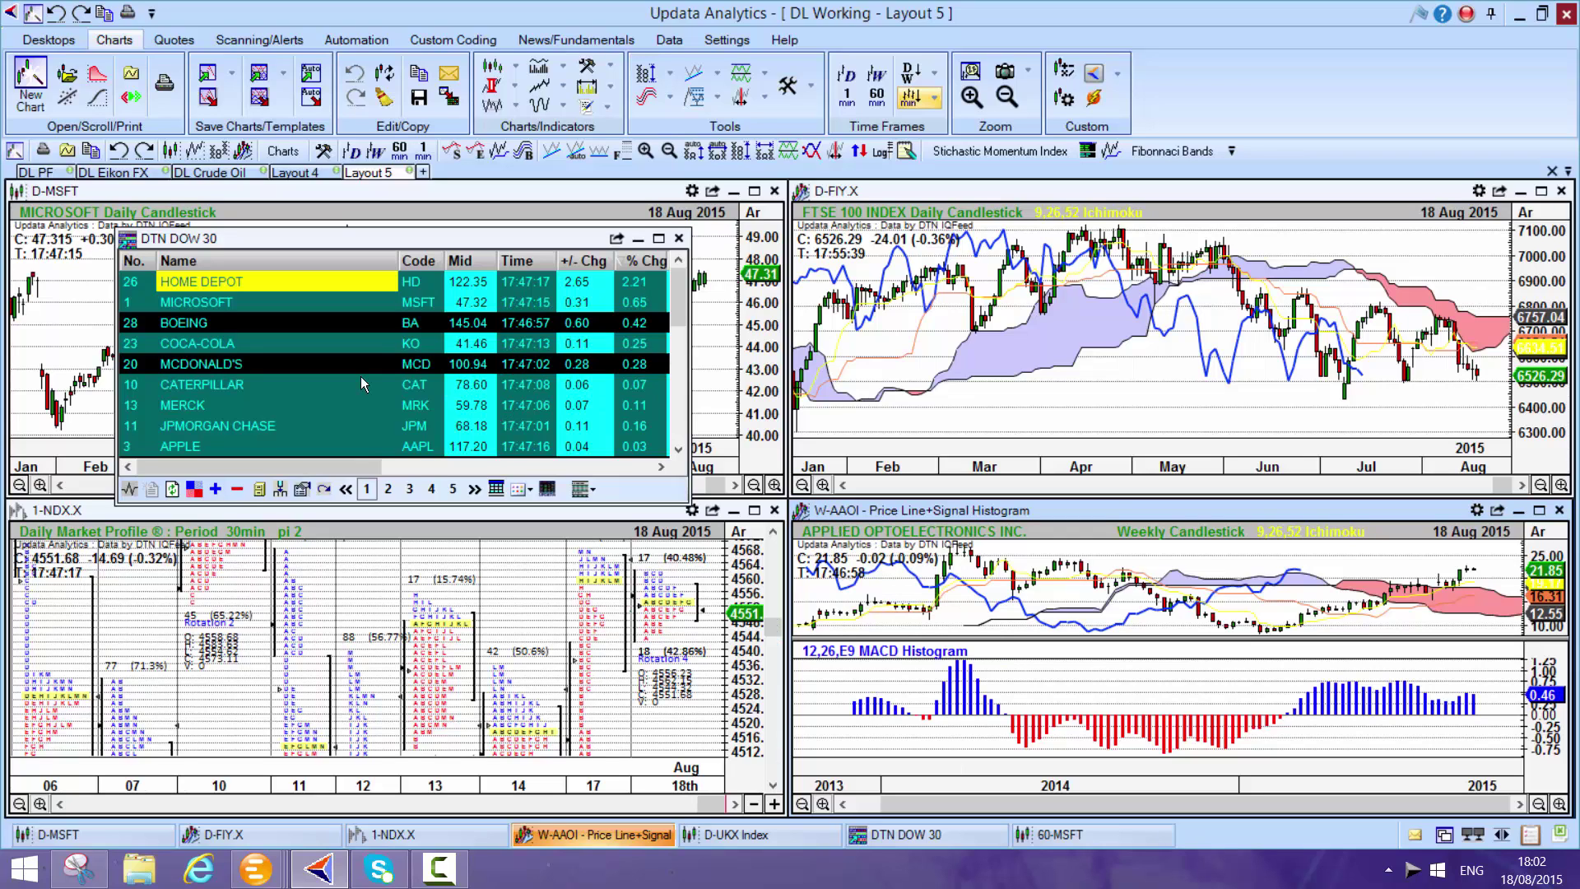
Make the weekly Applied Optoelectronics chart a tracker chart and activate the DTN DOW 30 quote list
right_click(802, 511)
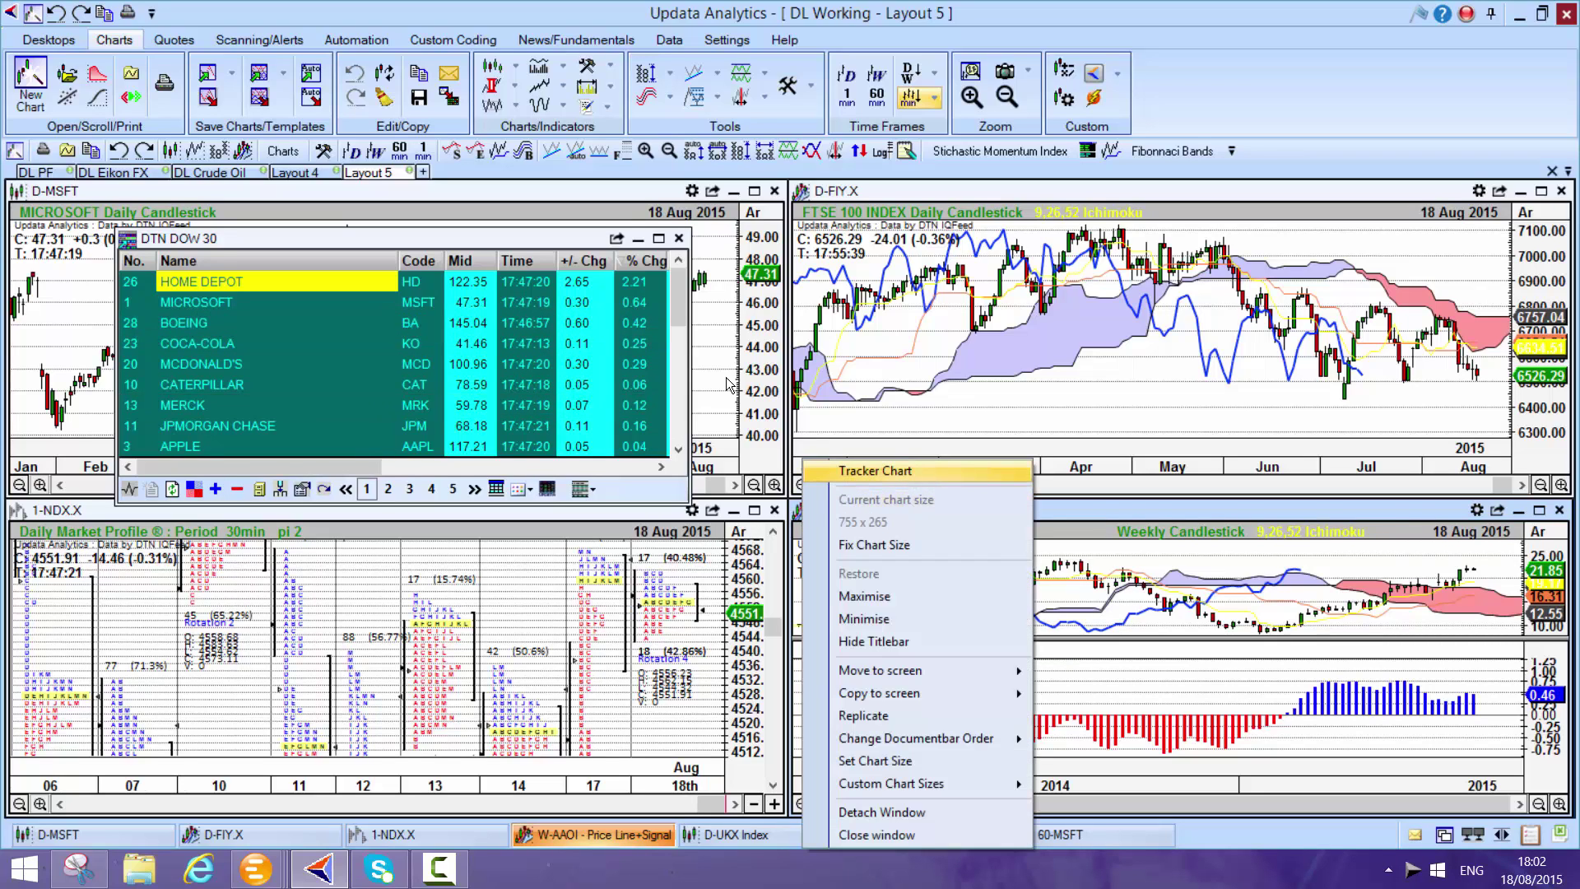
left_click(909, 473)
left_click(175, 234)
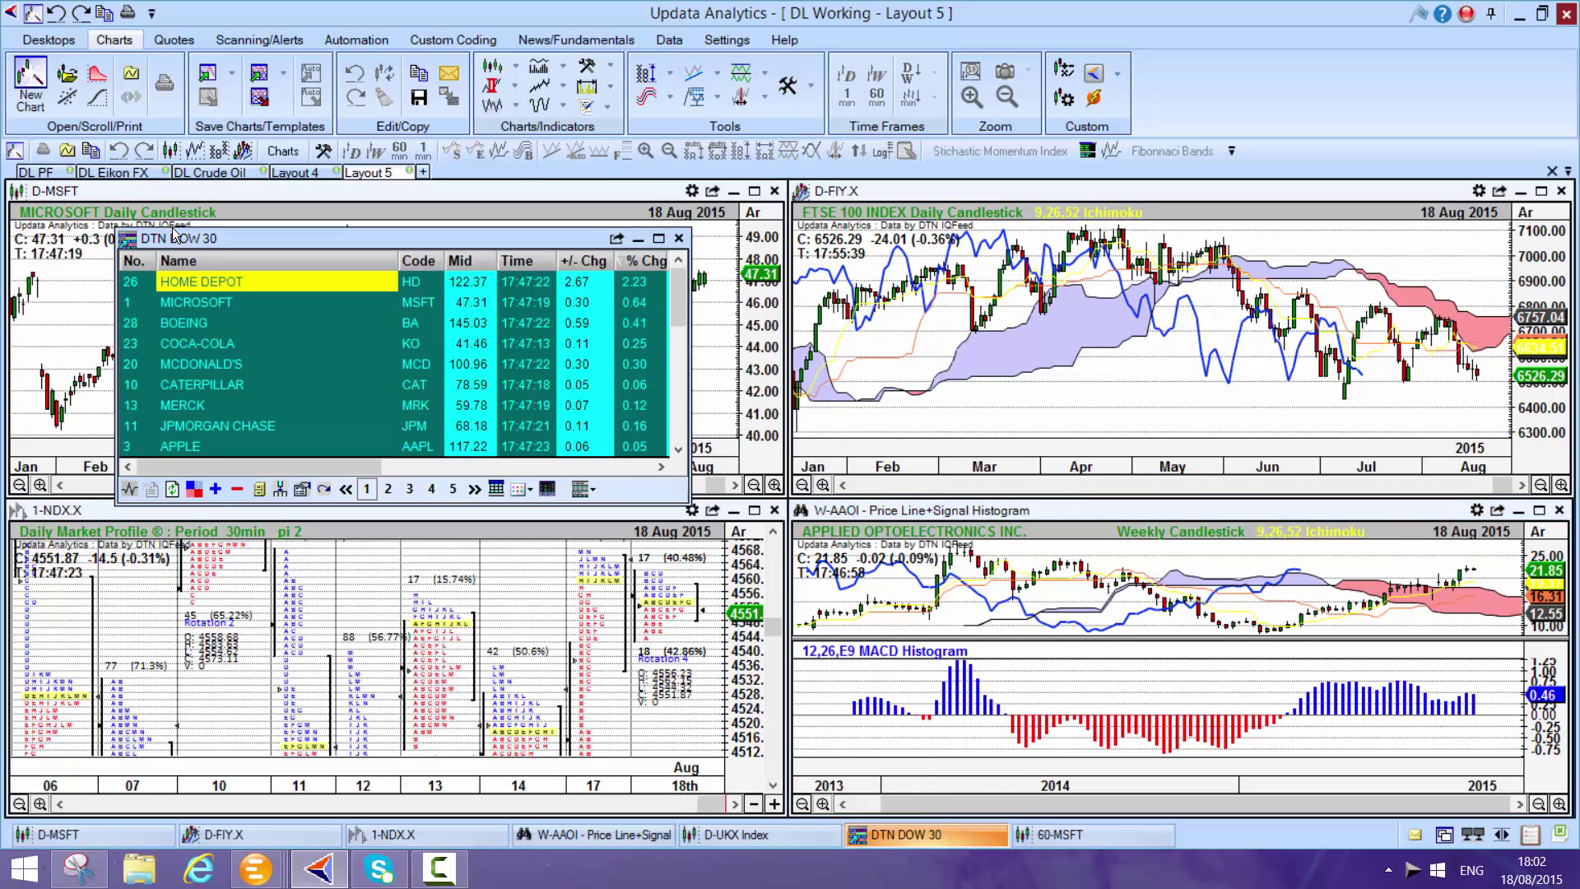
Step the tracker chart through Microsoft, Boeing, Coca-Cola and neighbouring stocks in the DTN DOW 30 list, ending on Microsoft
left_click(216, 302)
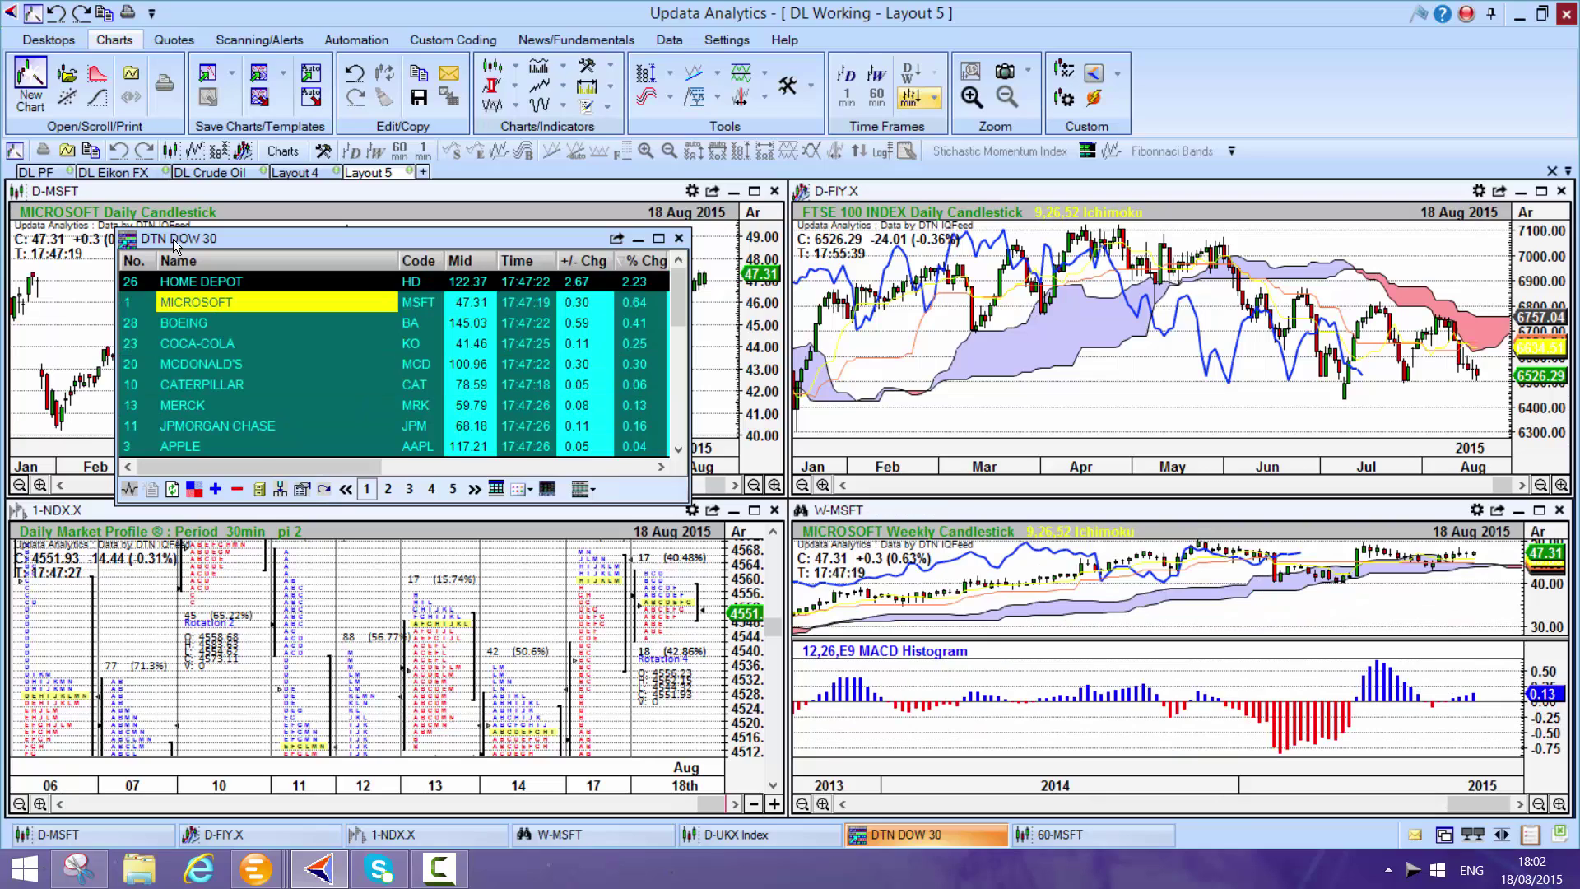
left_click(247, 323)
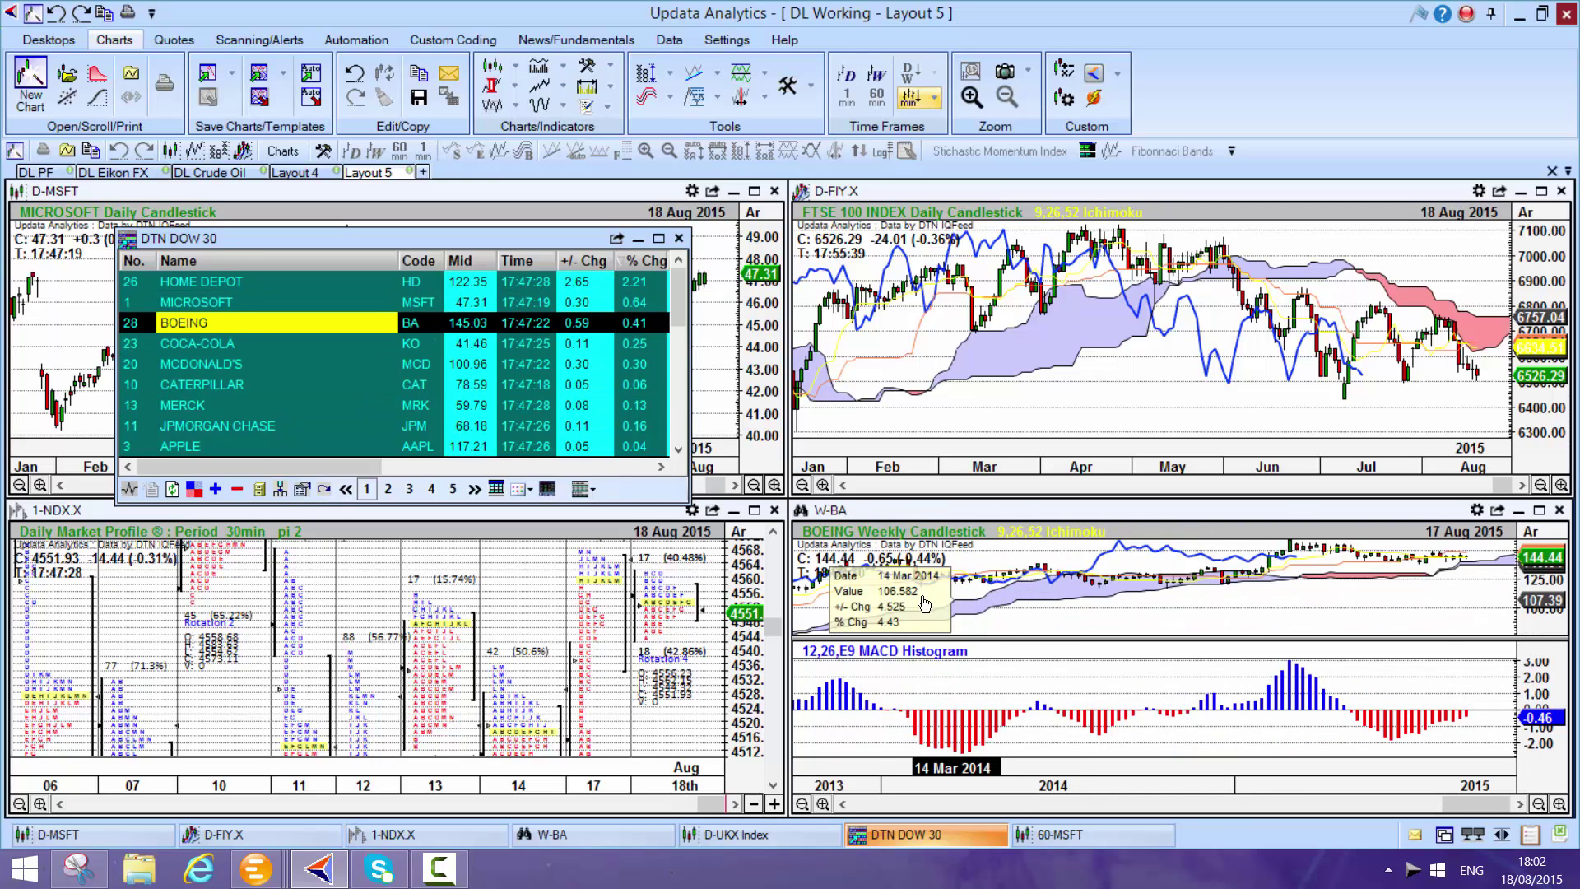
key("Down")
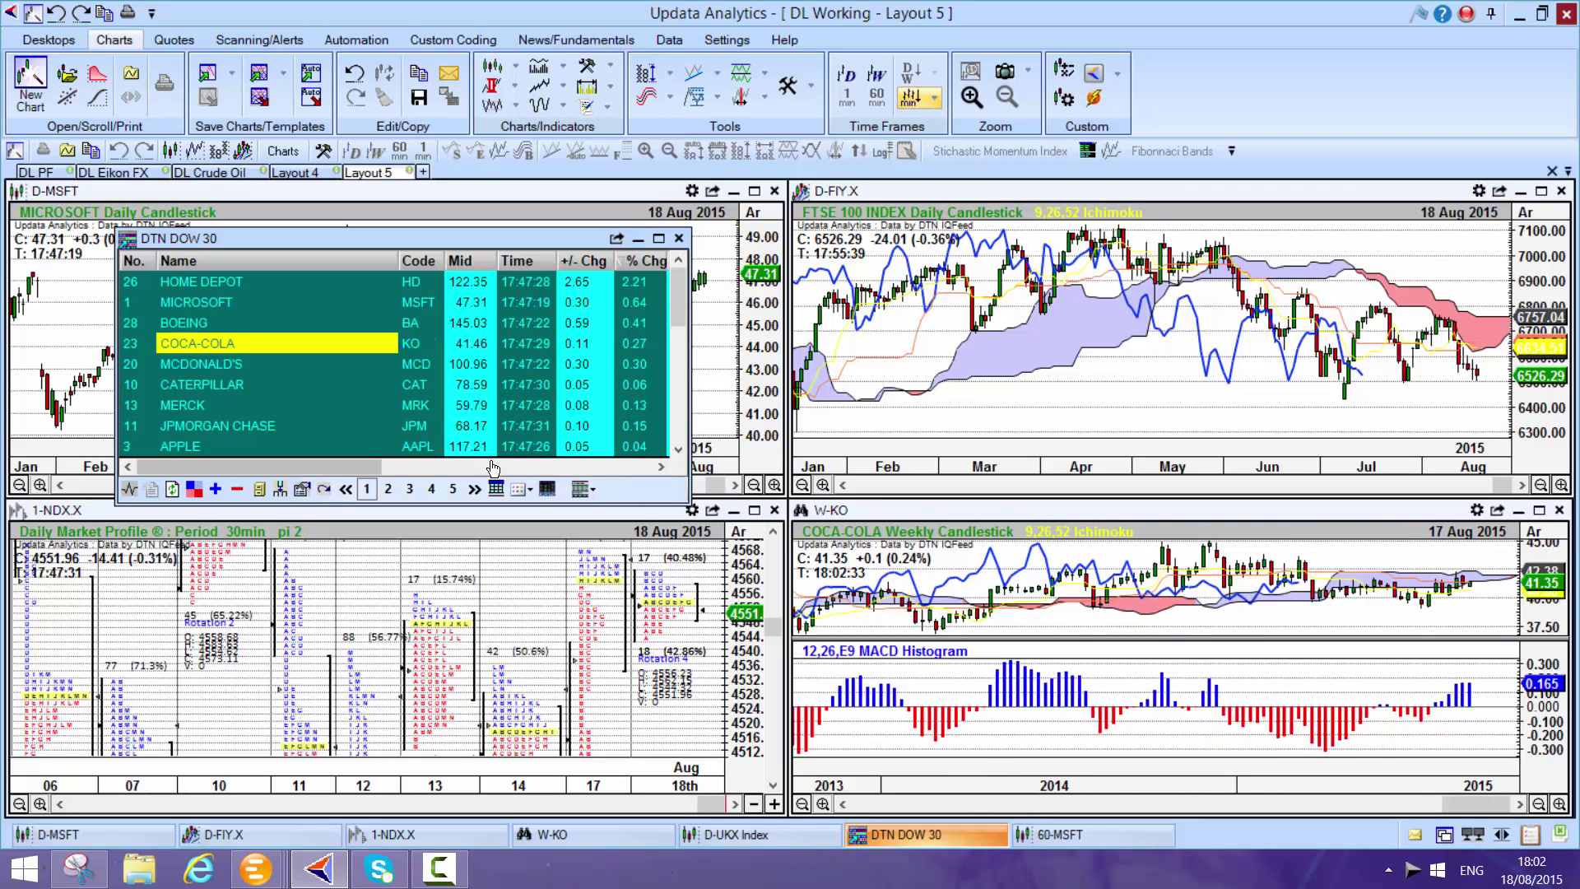
key("Up")
key("Up")
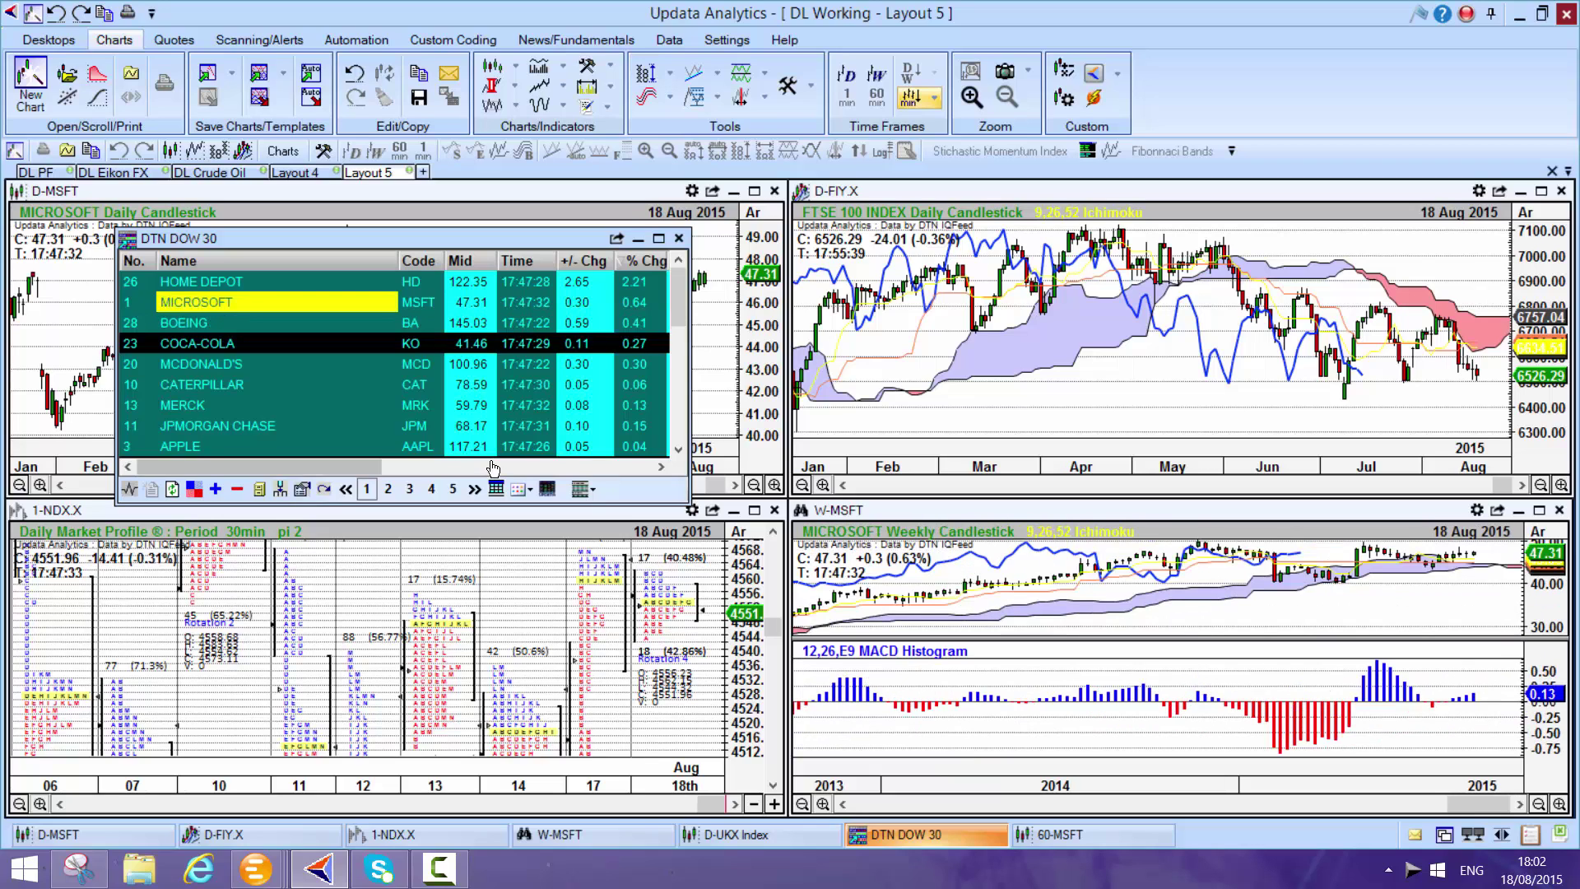
key("Up")
key("Down")
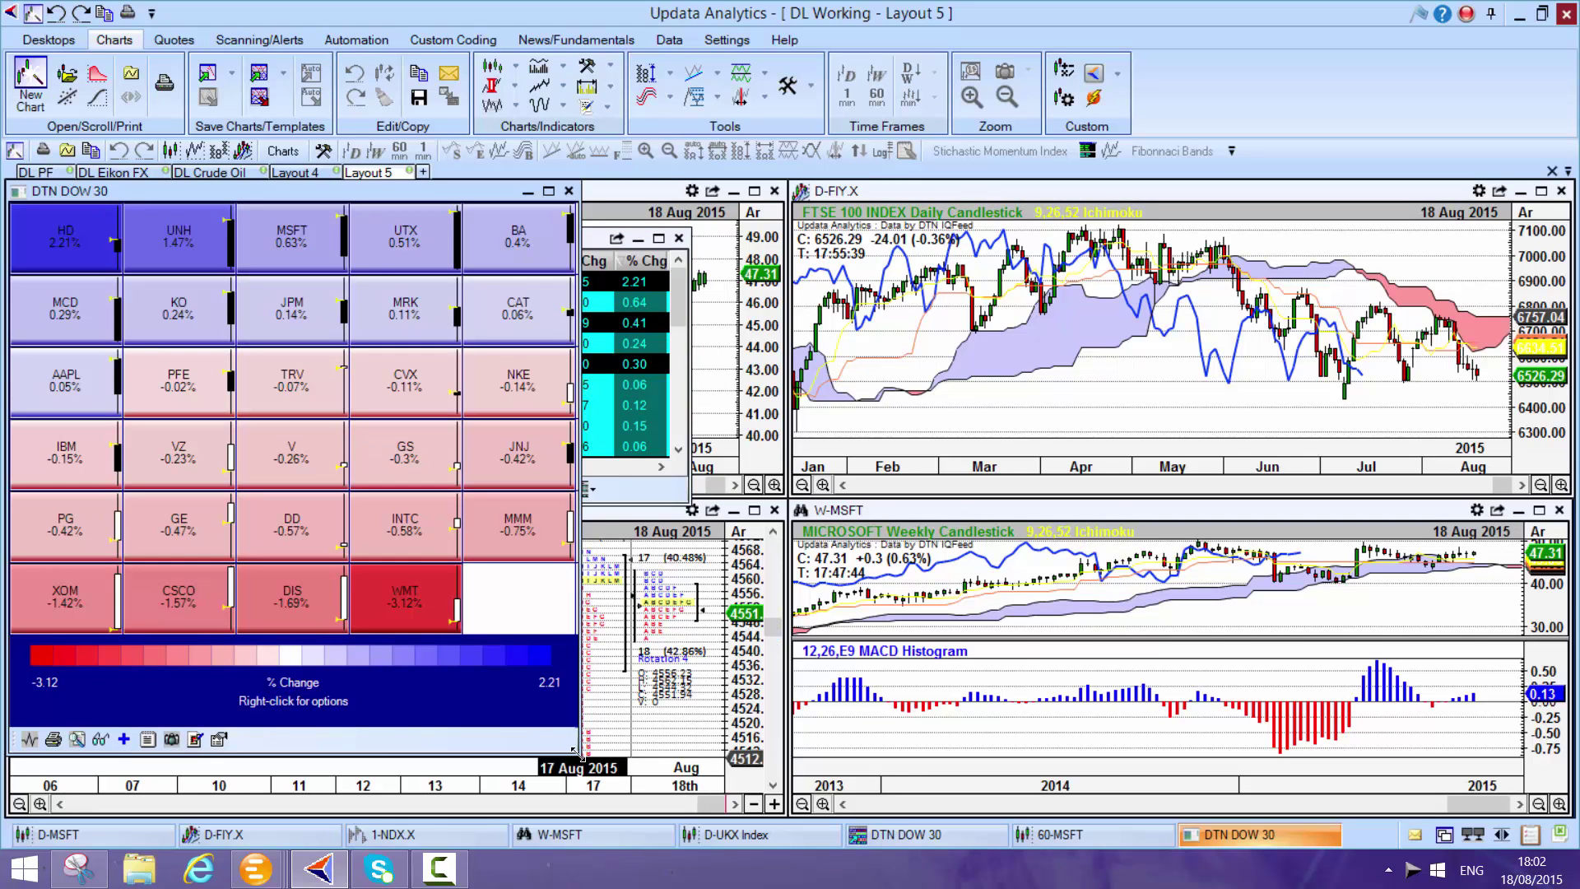
Shrink the DTN DOW 30 heat map and open the Microsoft daily chart from it, leaving the heat map minimised
left_click_drag(580, 755, 458, 658)
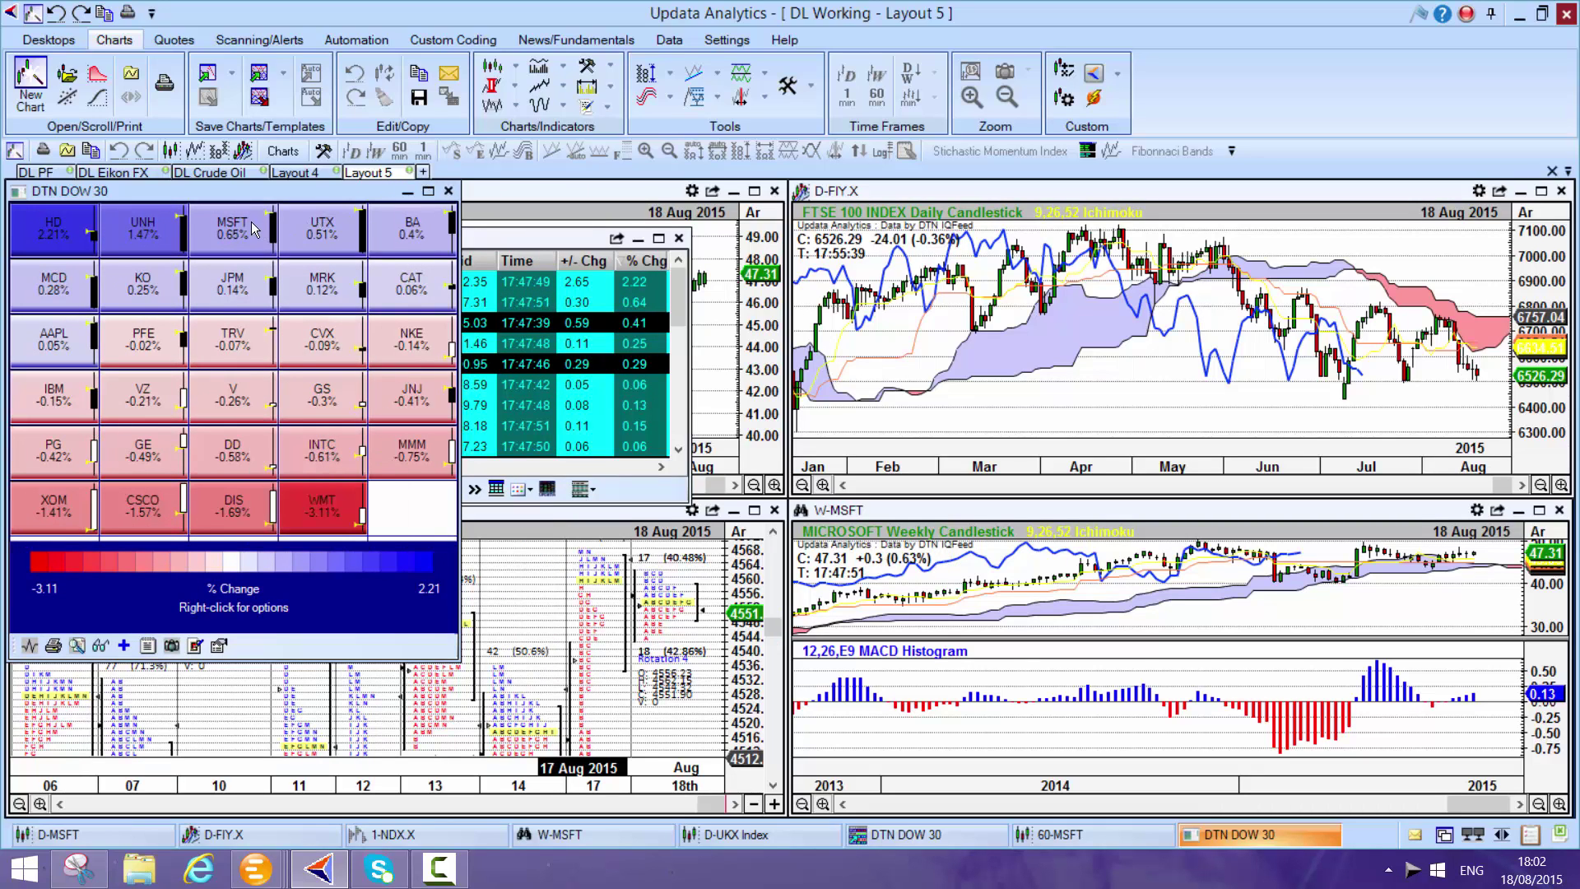
left_click(223, 228)
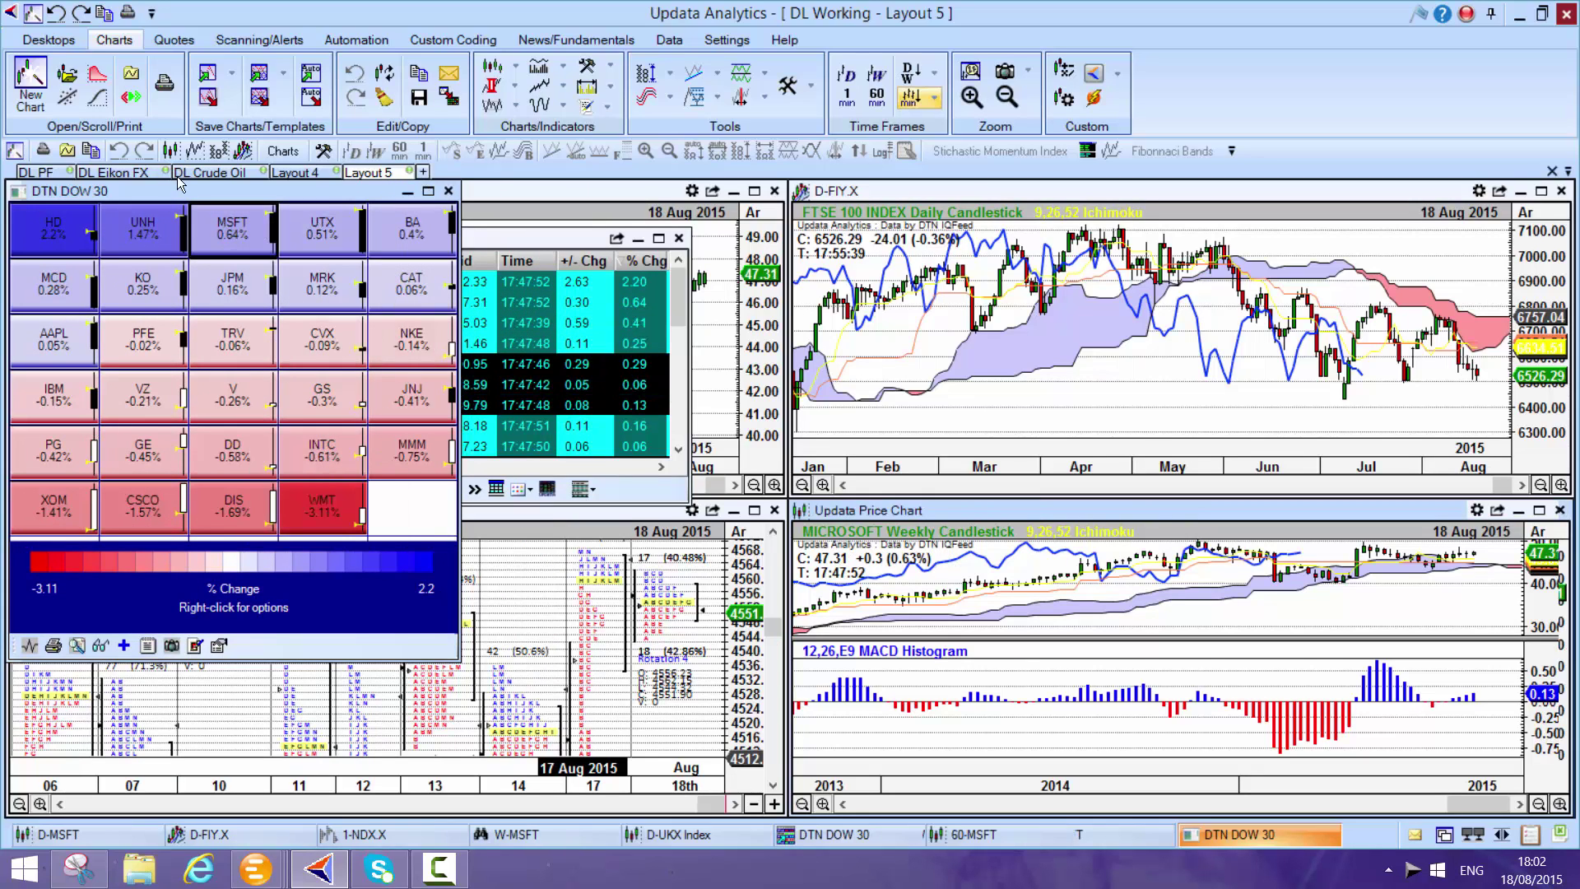
left_click(408, 194)
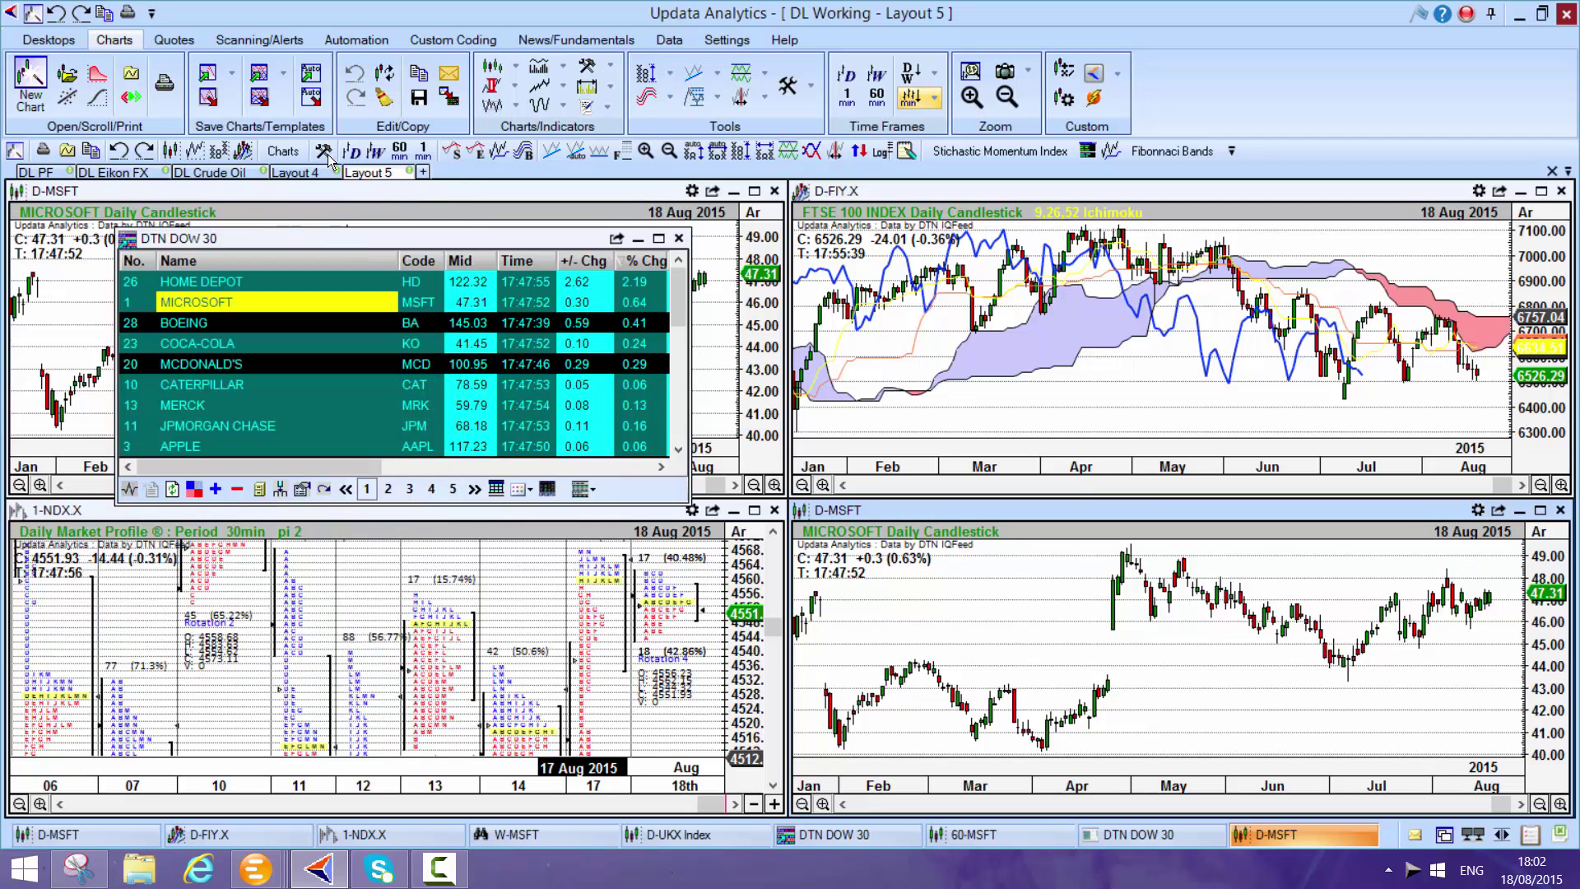
Enlarge the new Microsoft daily chart, convert it to Point & Figure, and change its chart type to Bar Chart
double_click(970, 513)
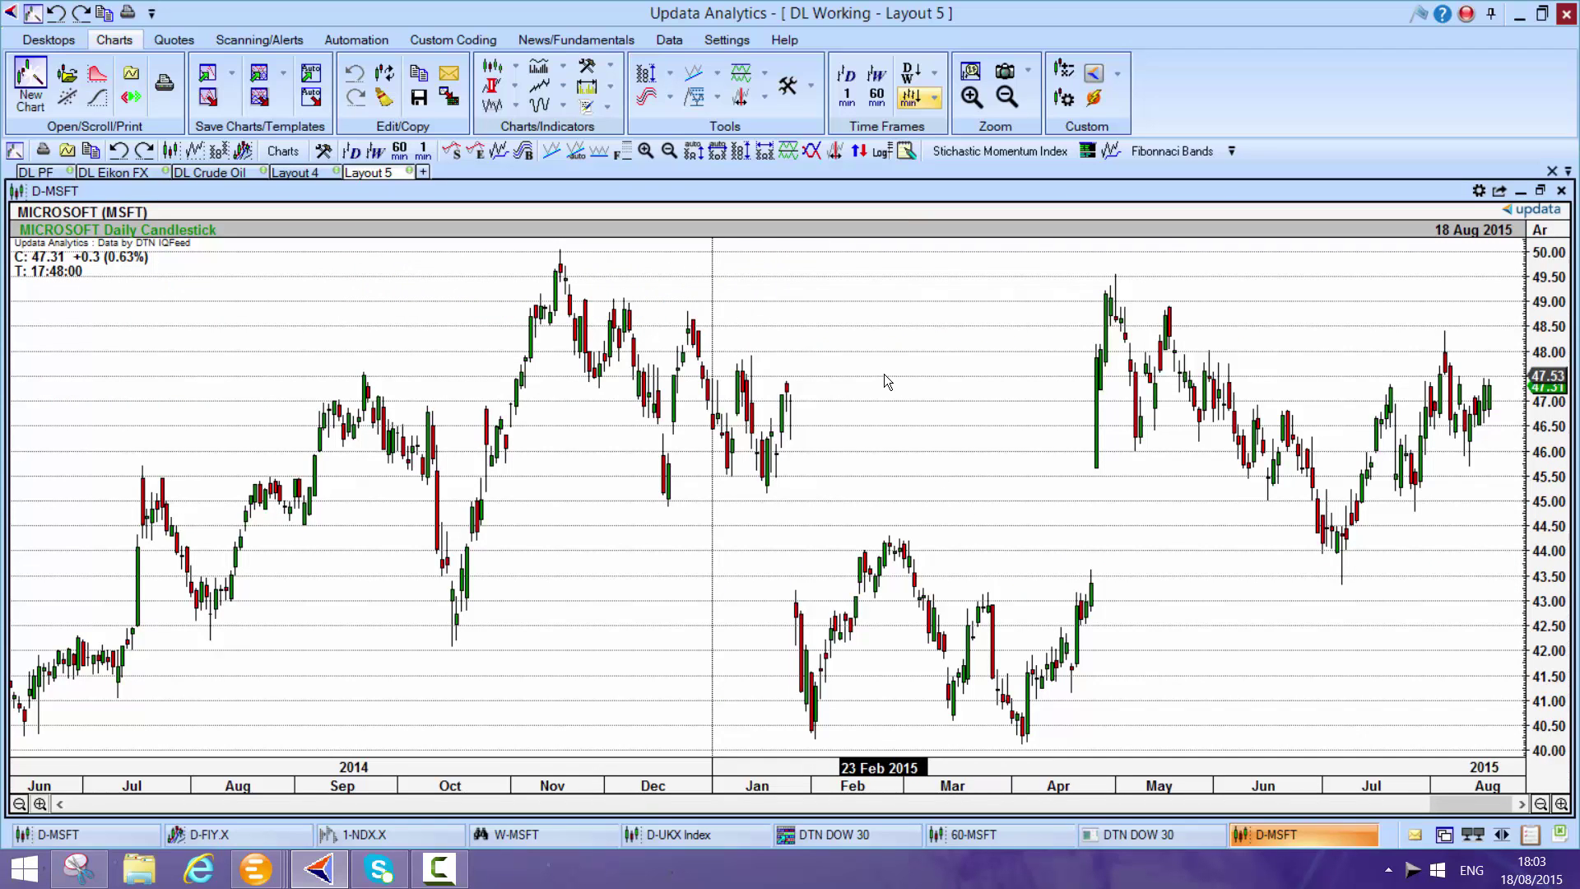
key("p")
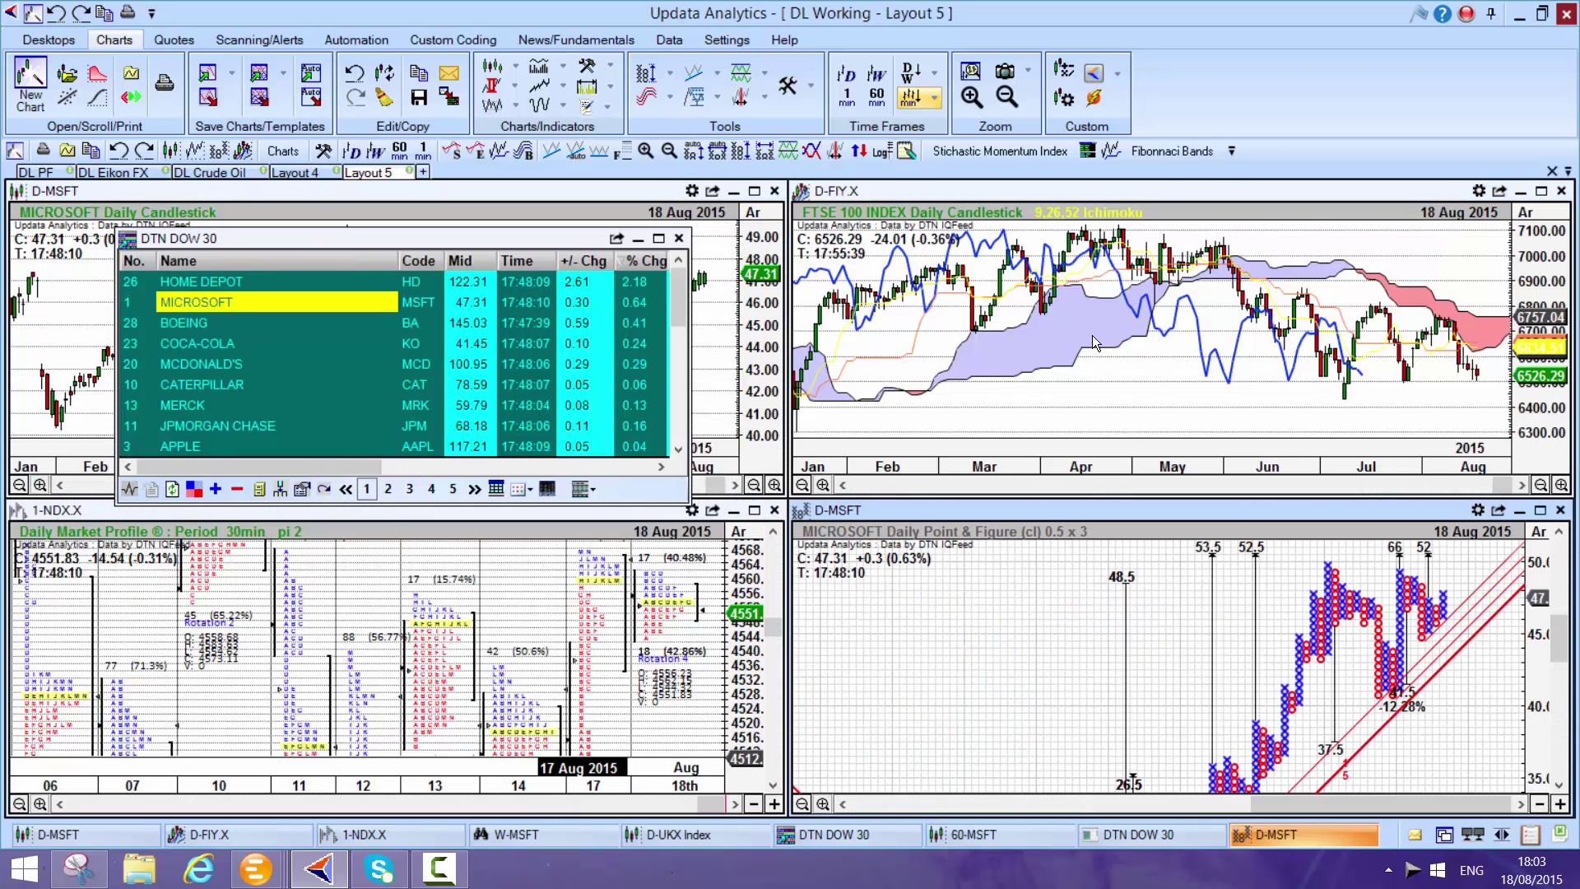
left_click(515, 65)
key("alt+Tab")
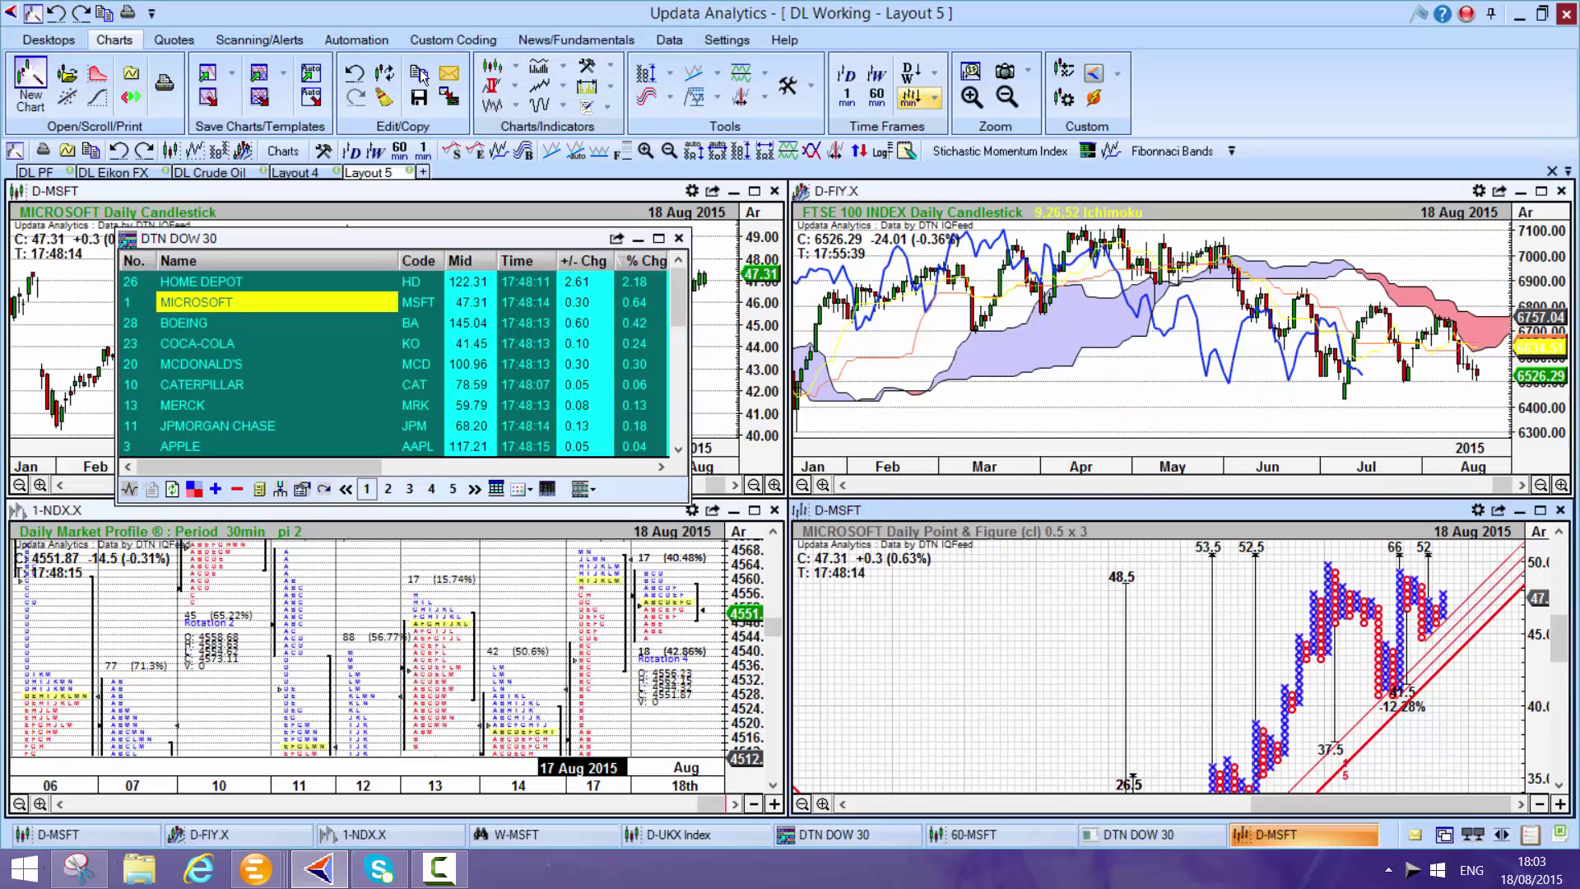
left_click(513, 68)
left_click(514, 68)
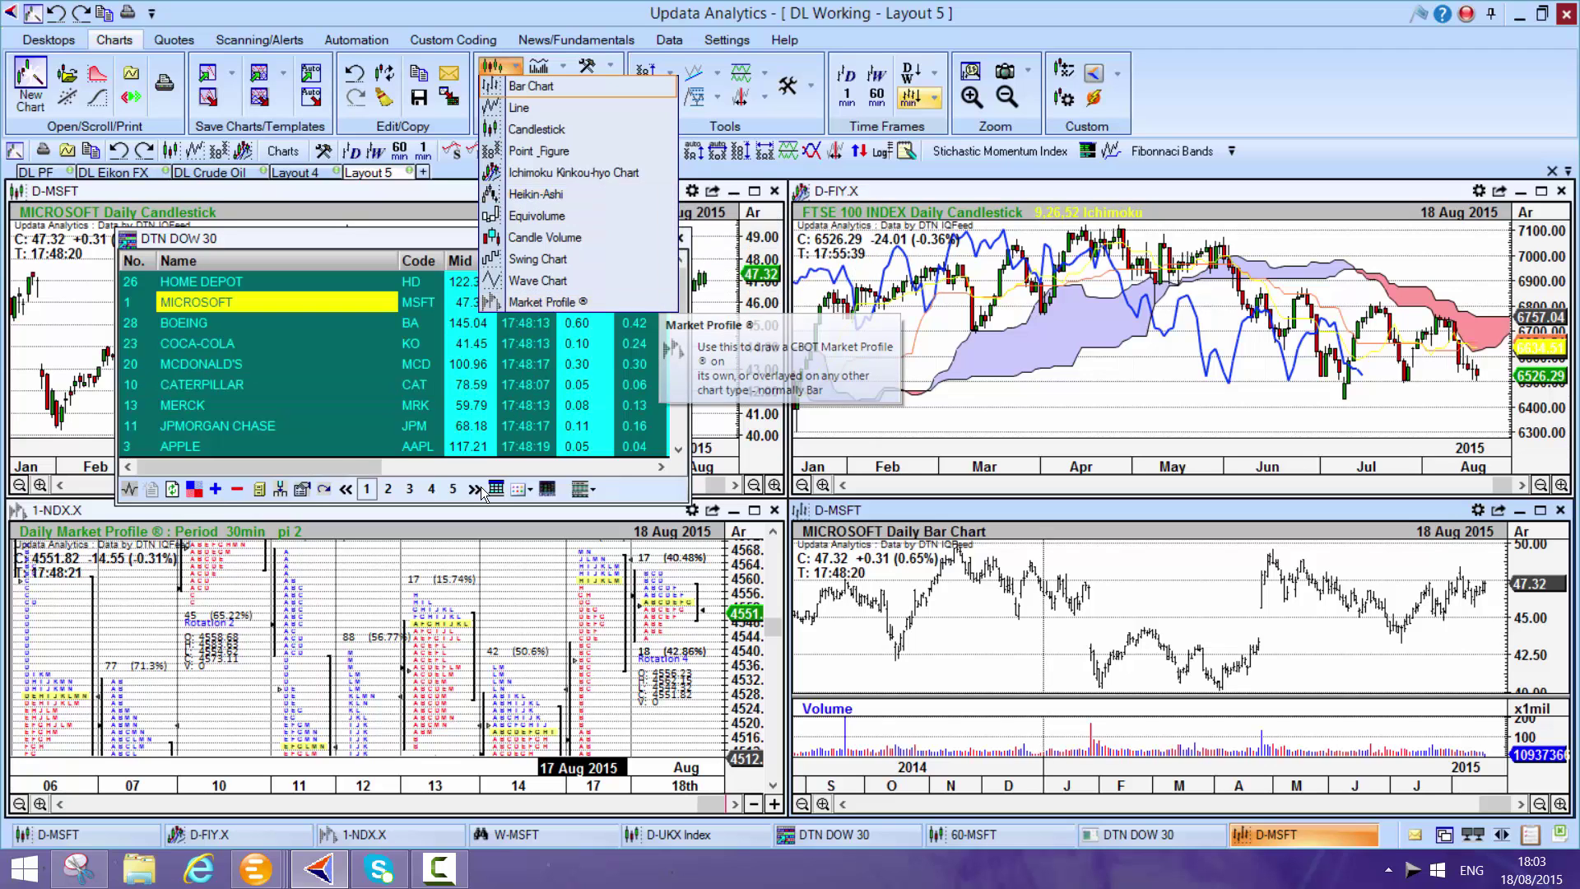
View the NASDAQ 100 Market Profile chart at full size and restore it to its pane
left_click(738, 530)
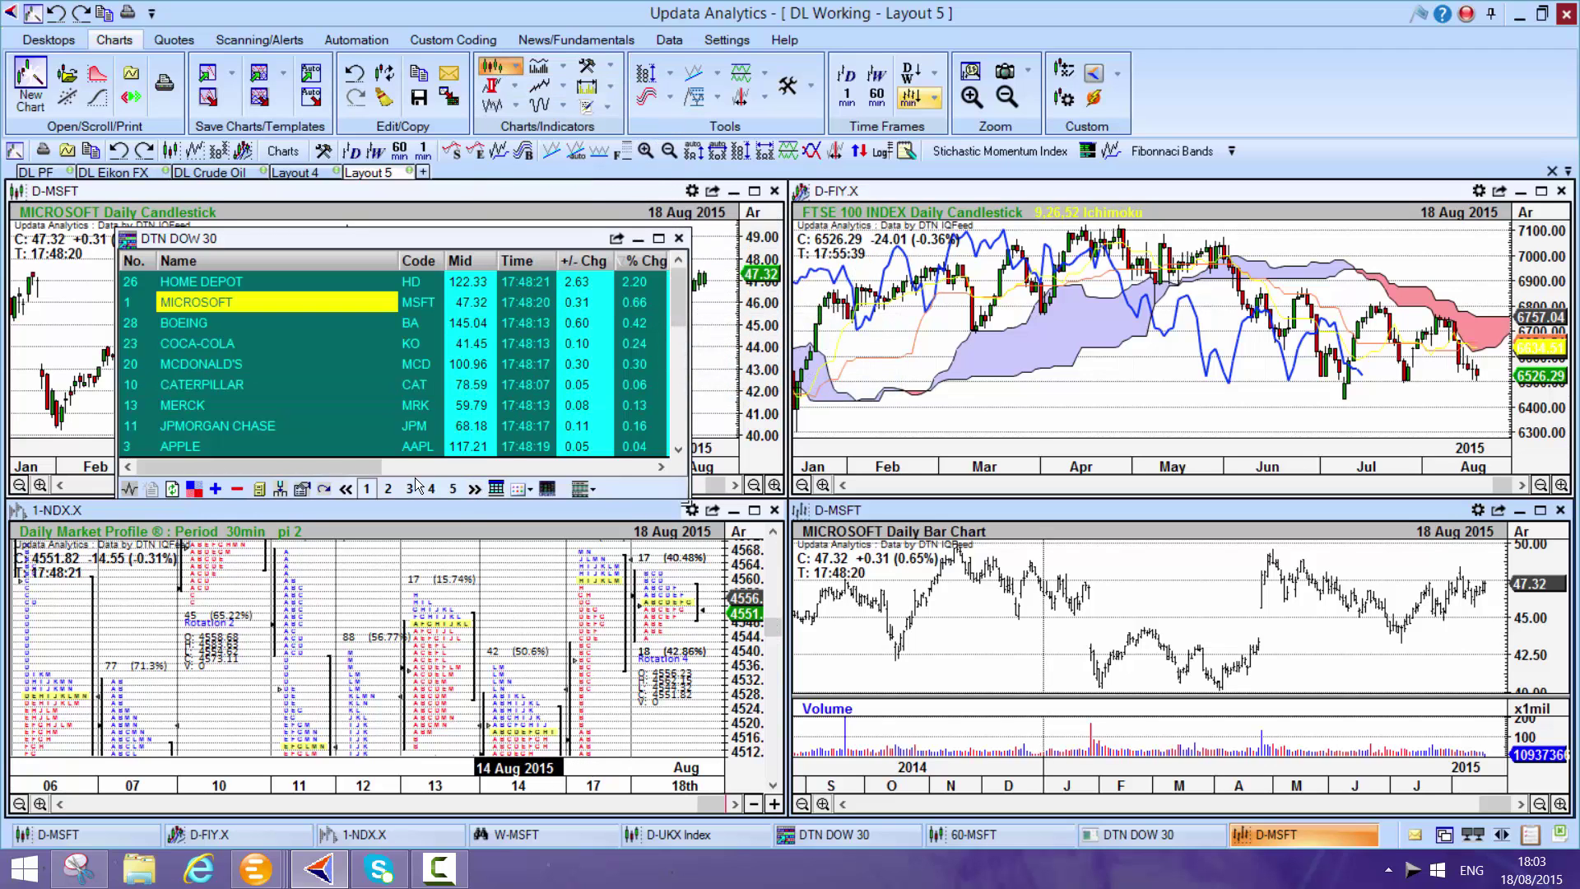
left_click(754, 510)
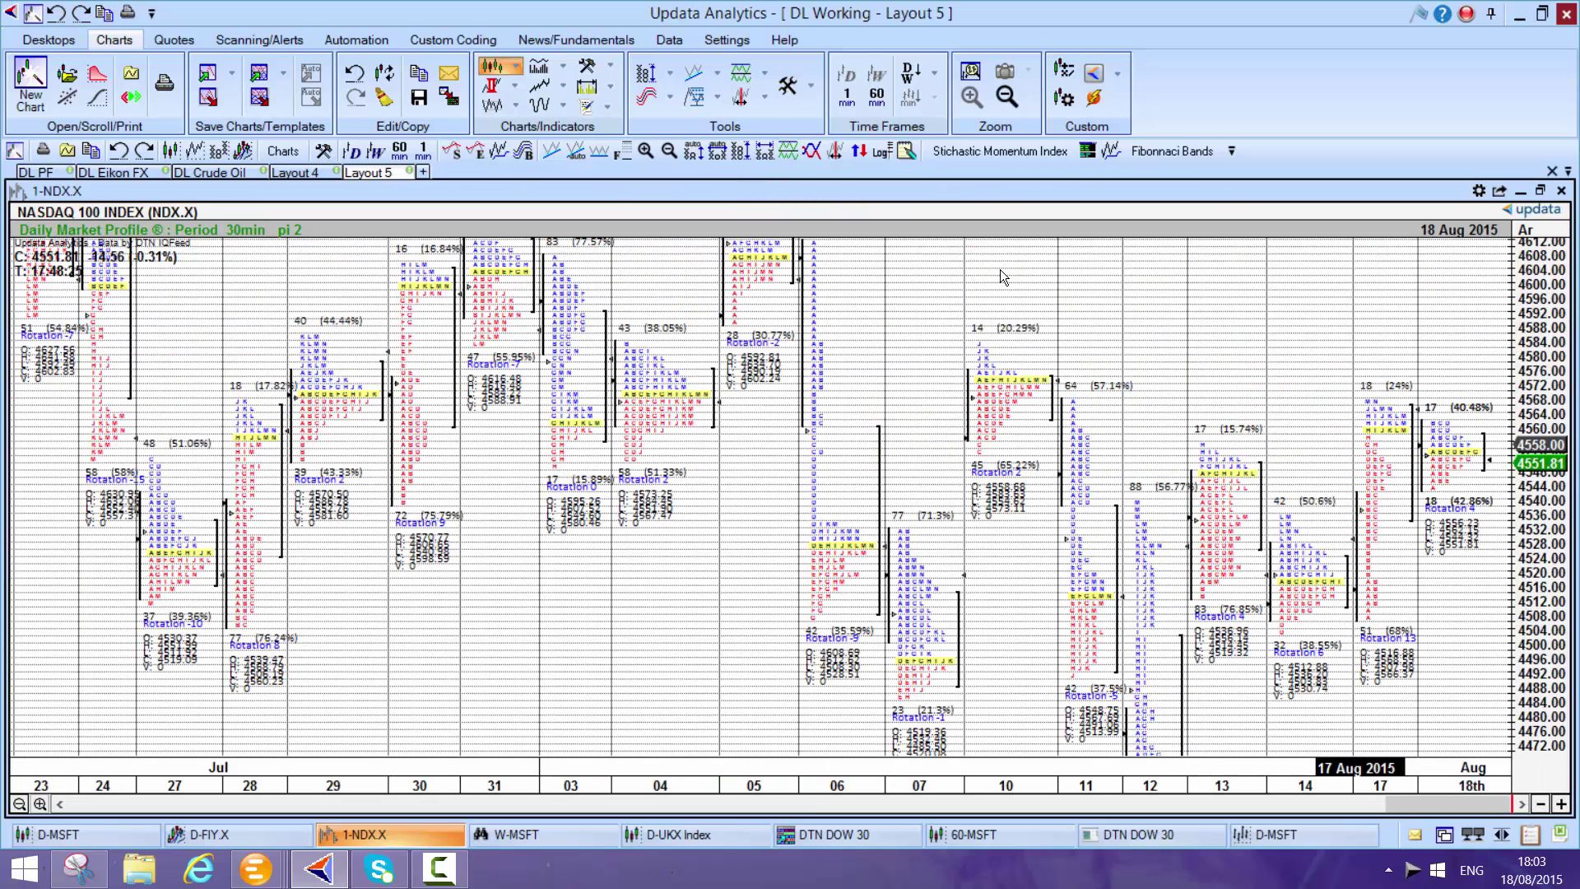
double_click(318, 184)
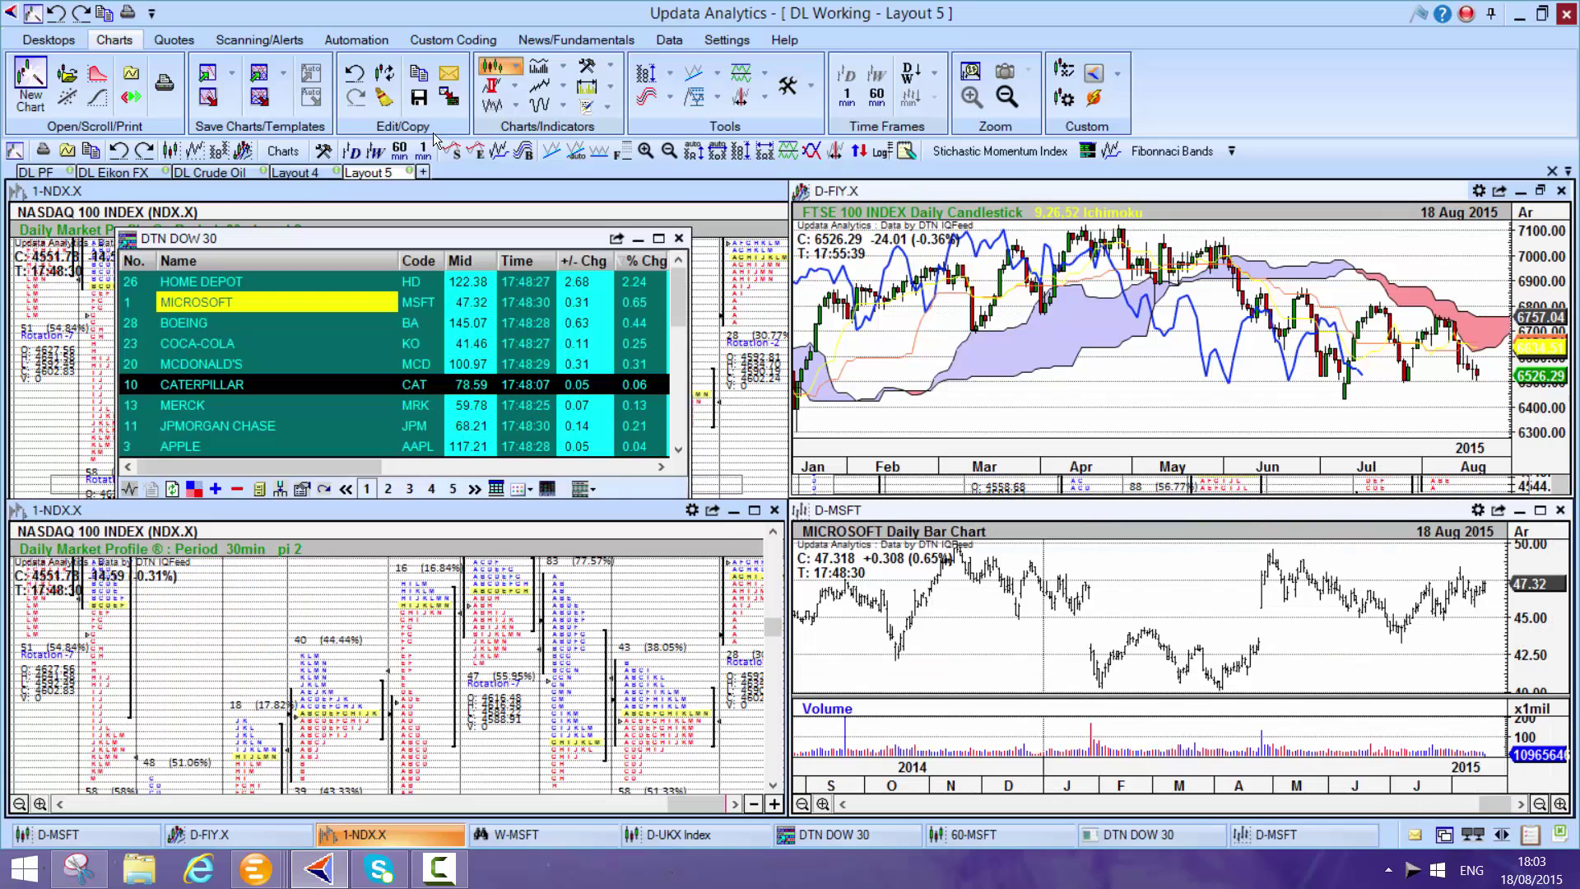
Review the available INDEXIA, volume, oscillator, breadth, volatility and relative strength indicators, plus the Fibonacci, Gann and moving average tools
left_click(499, 87)
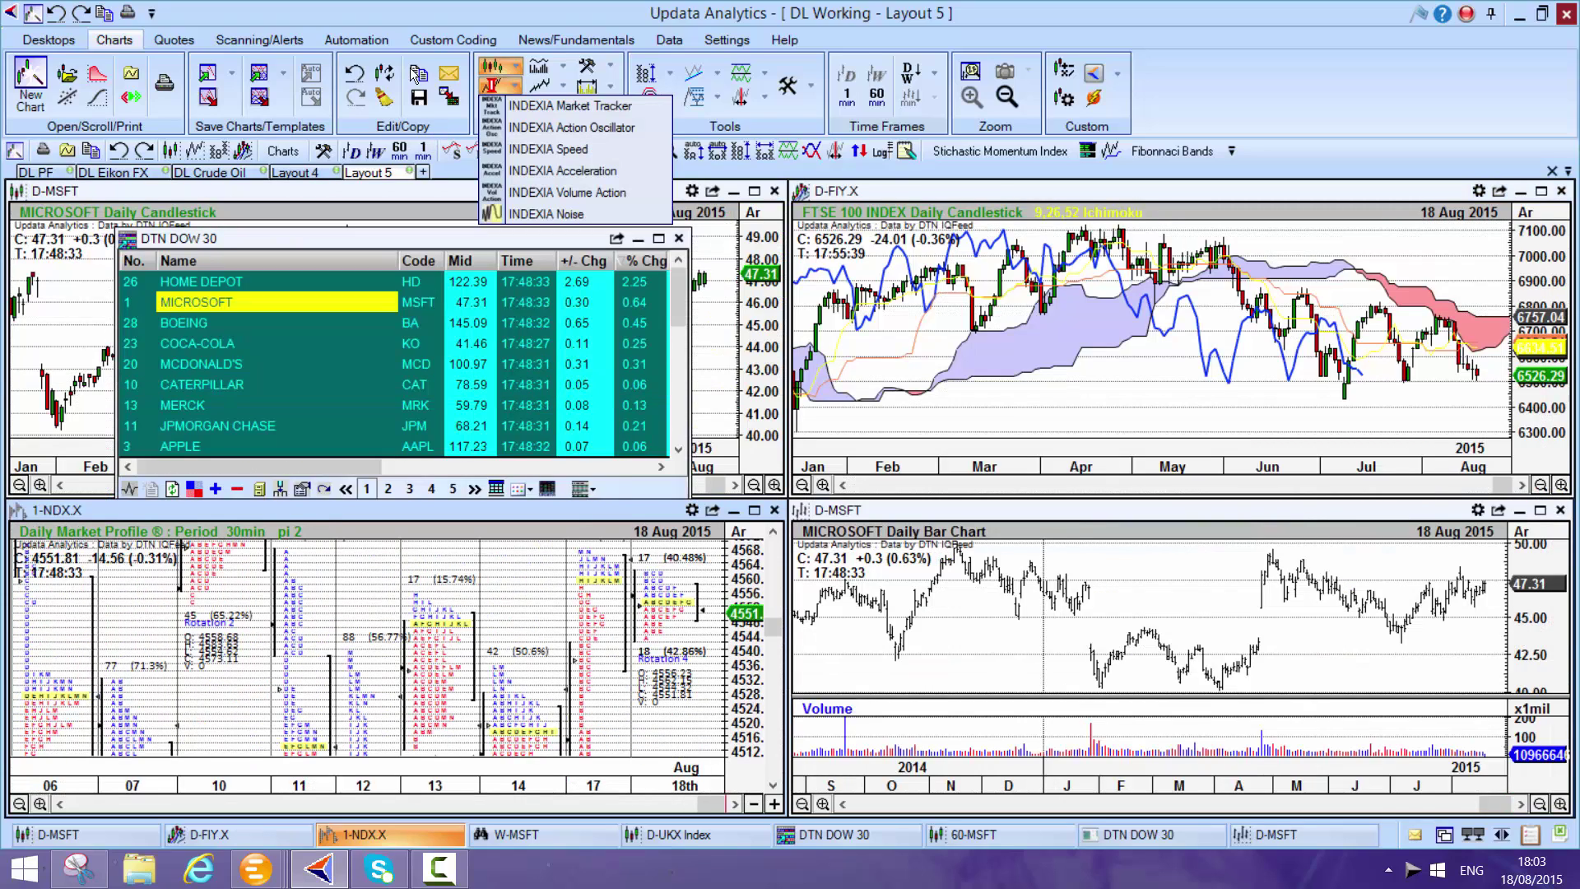
left_click(560, 67)
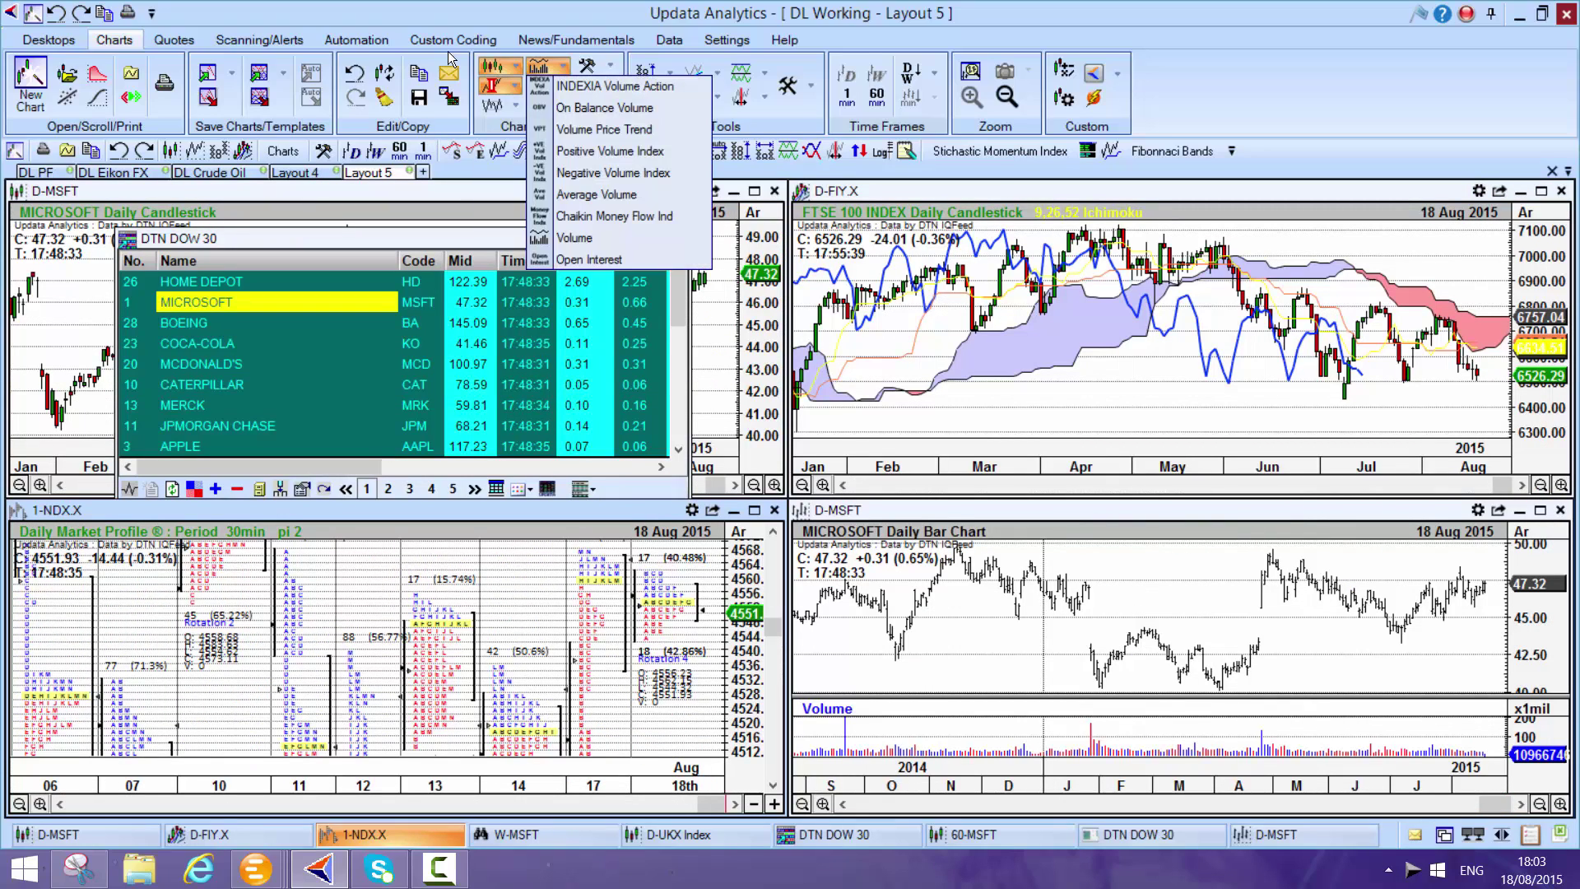
left_click(513, 106)
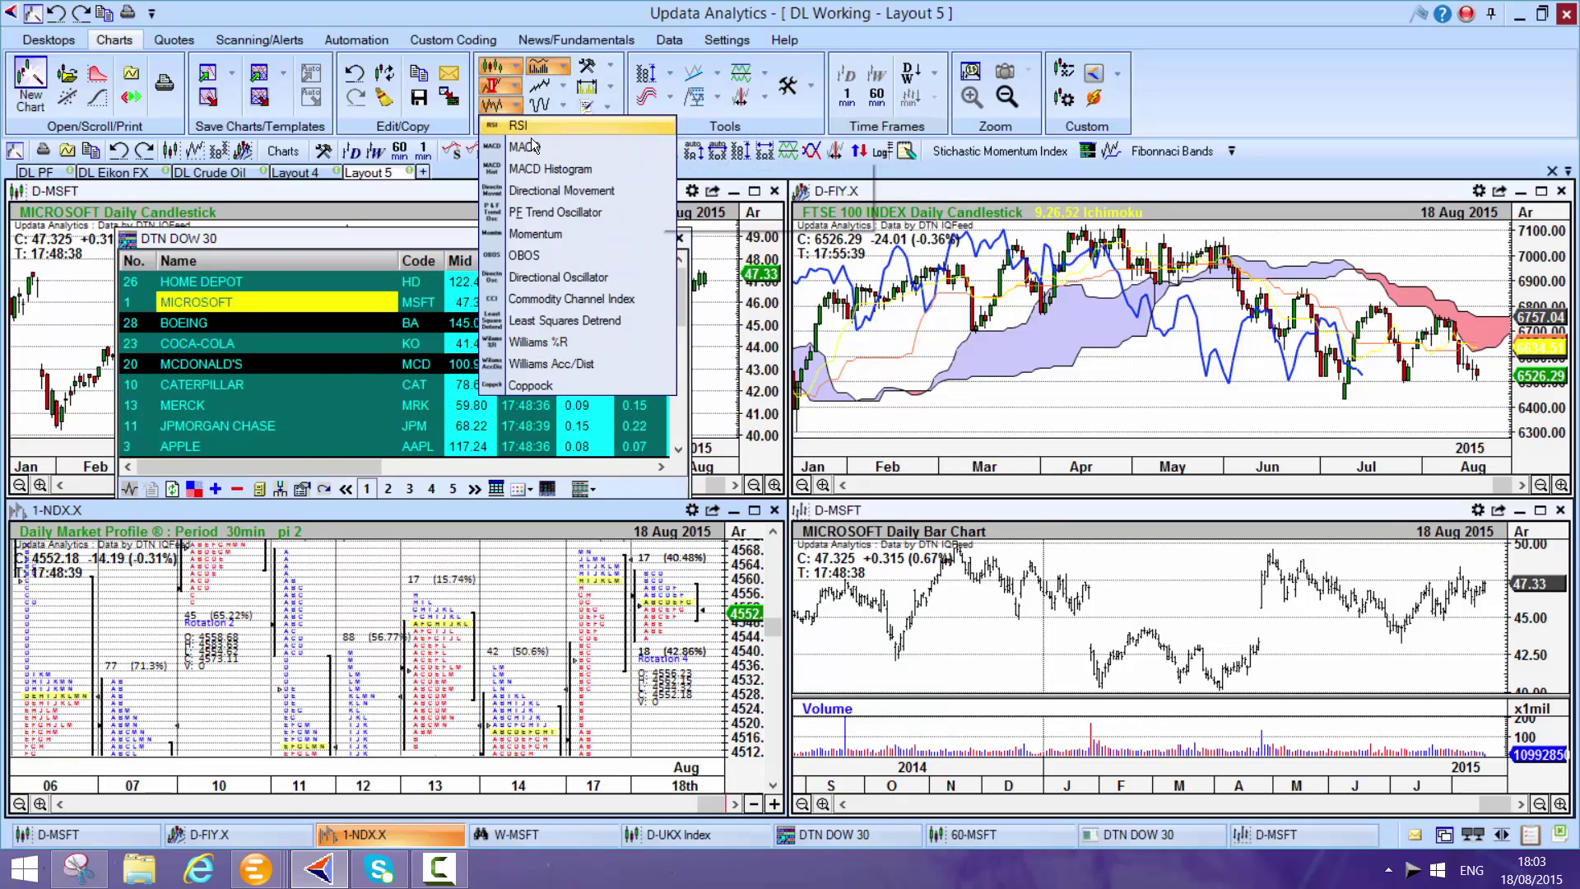
left_click(288, 152)
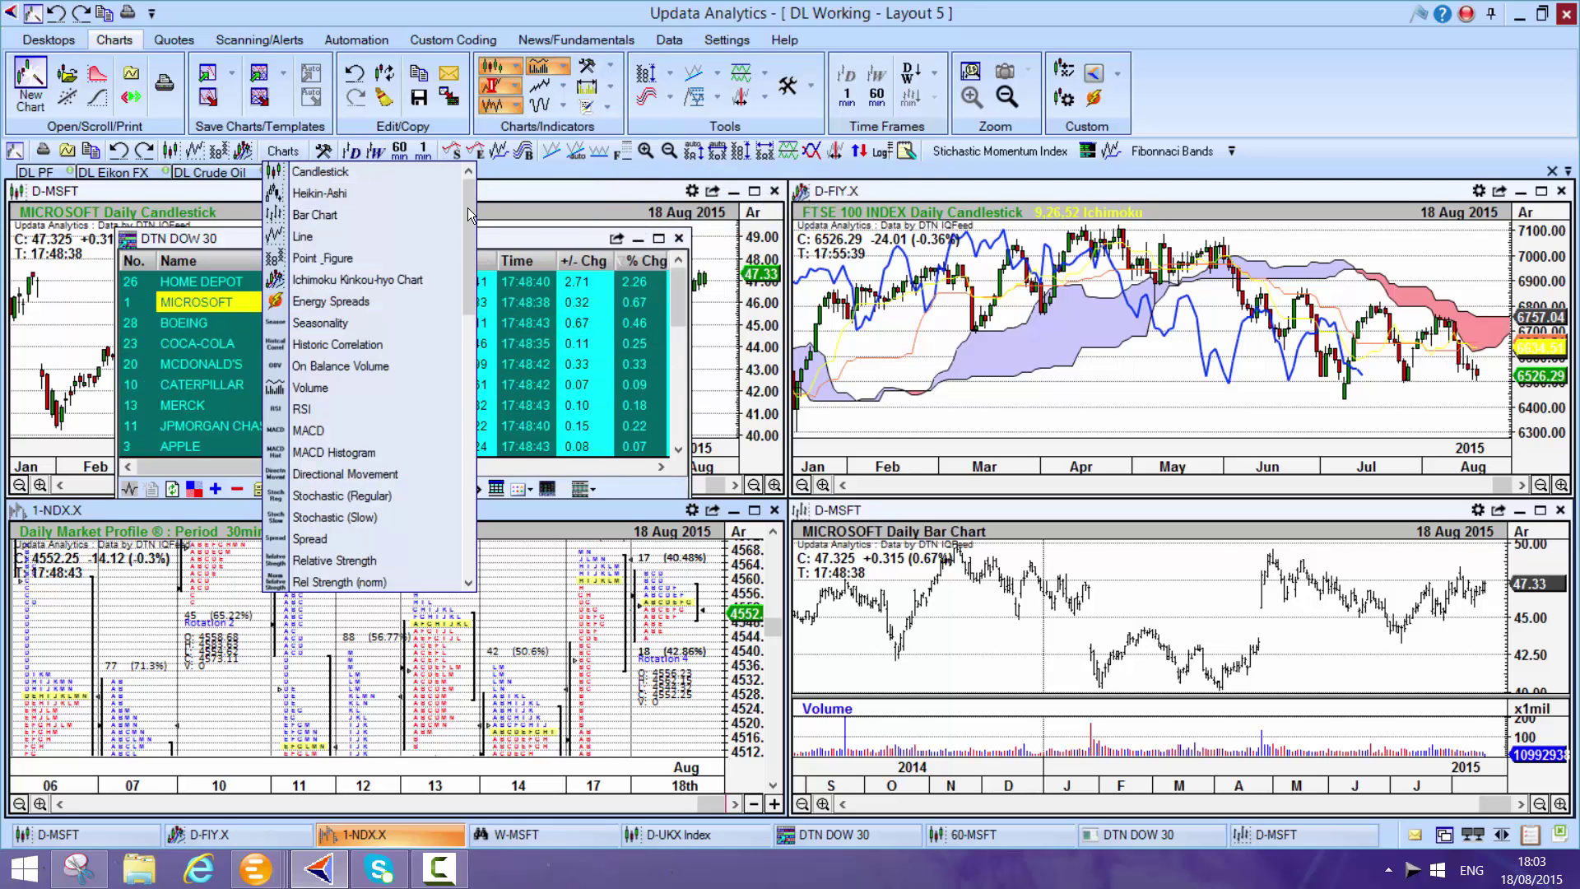
left_click_drag(470, 234, 382, 162)
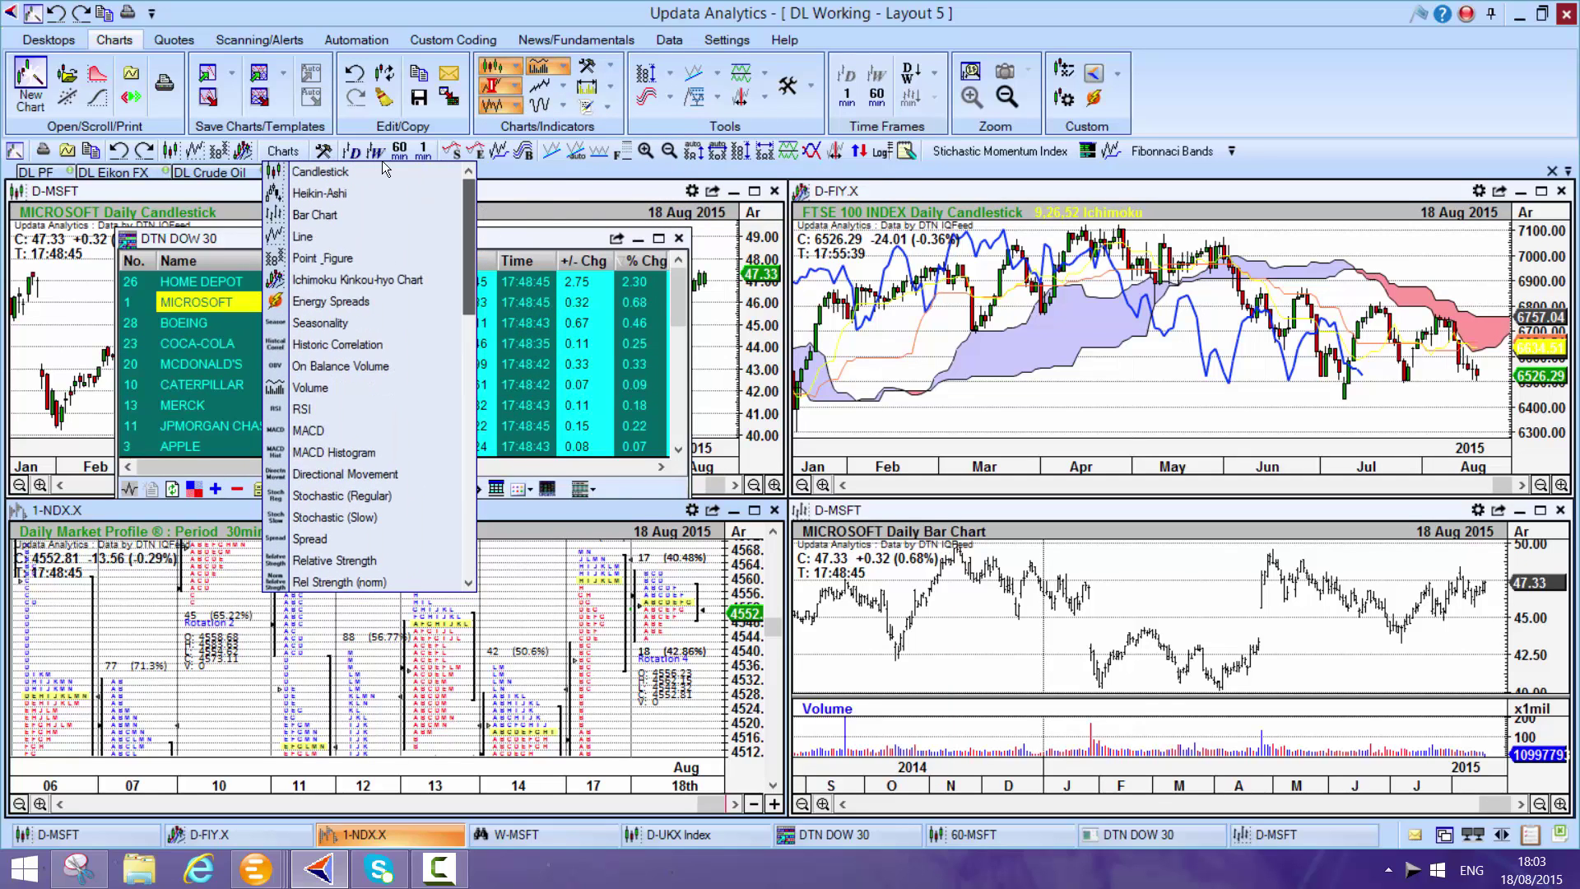
left_click(609, 90)
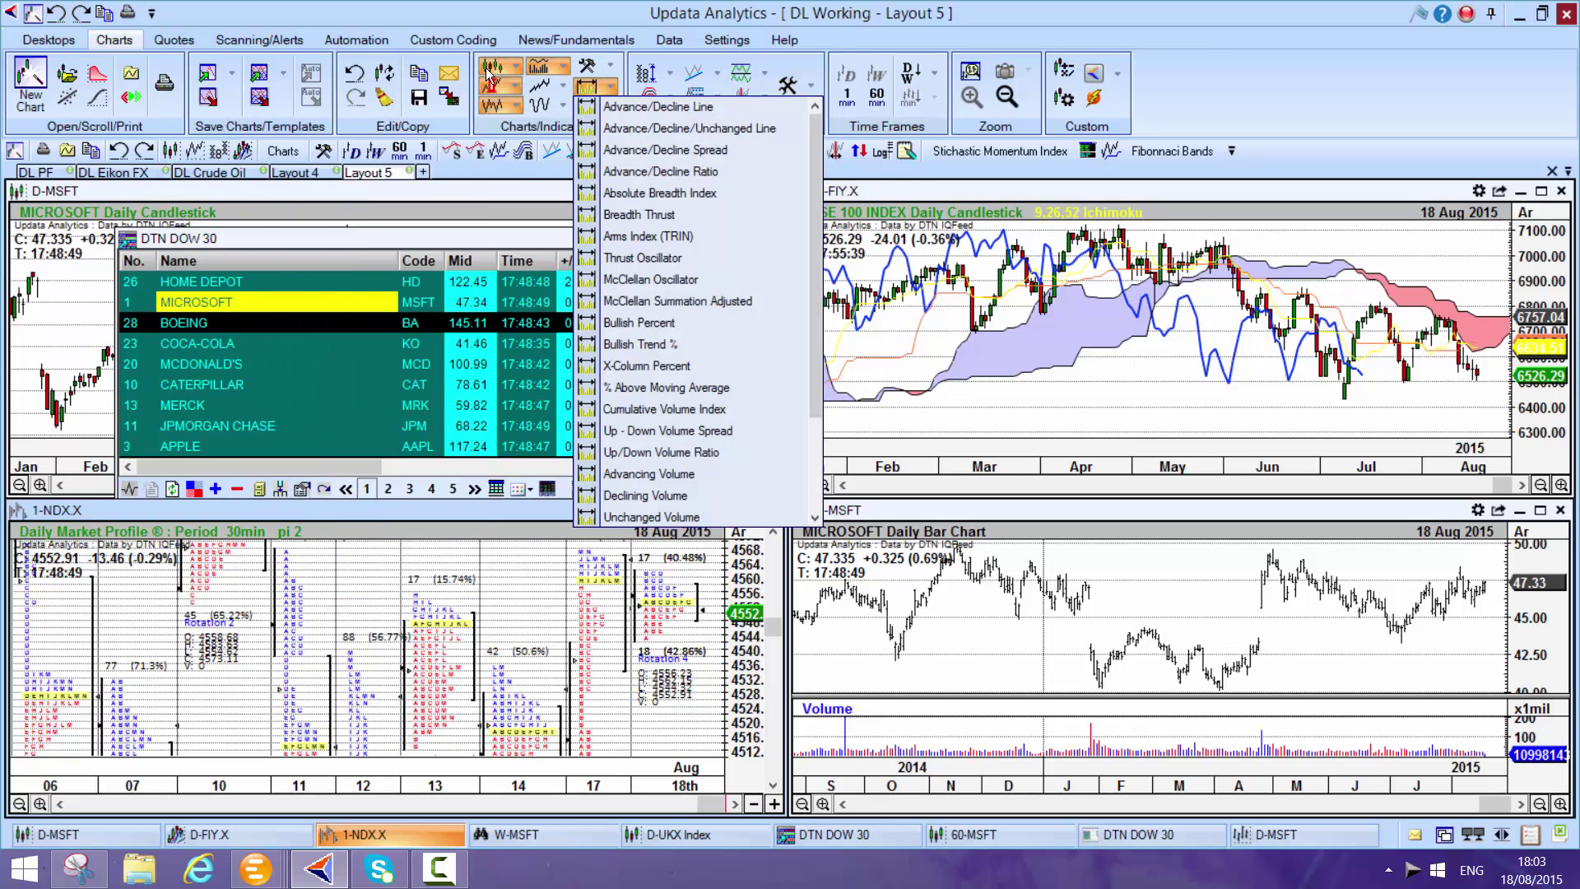
left_click(560, 109)
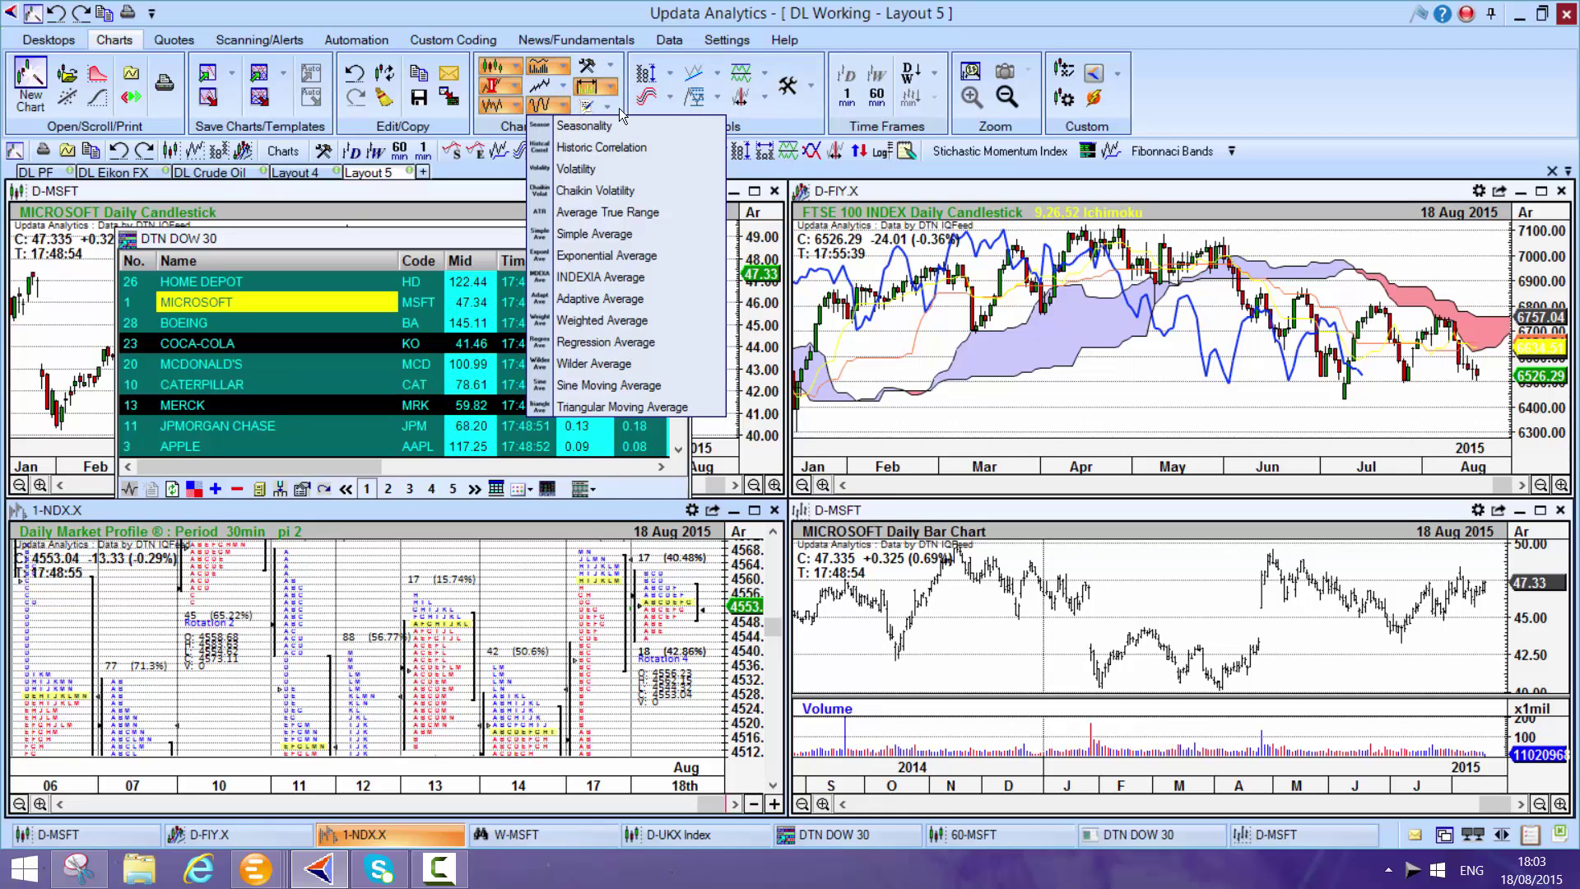
left_click(565, 86)
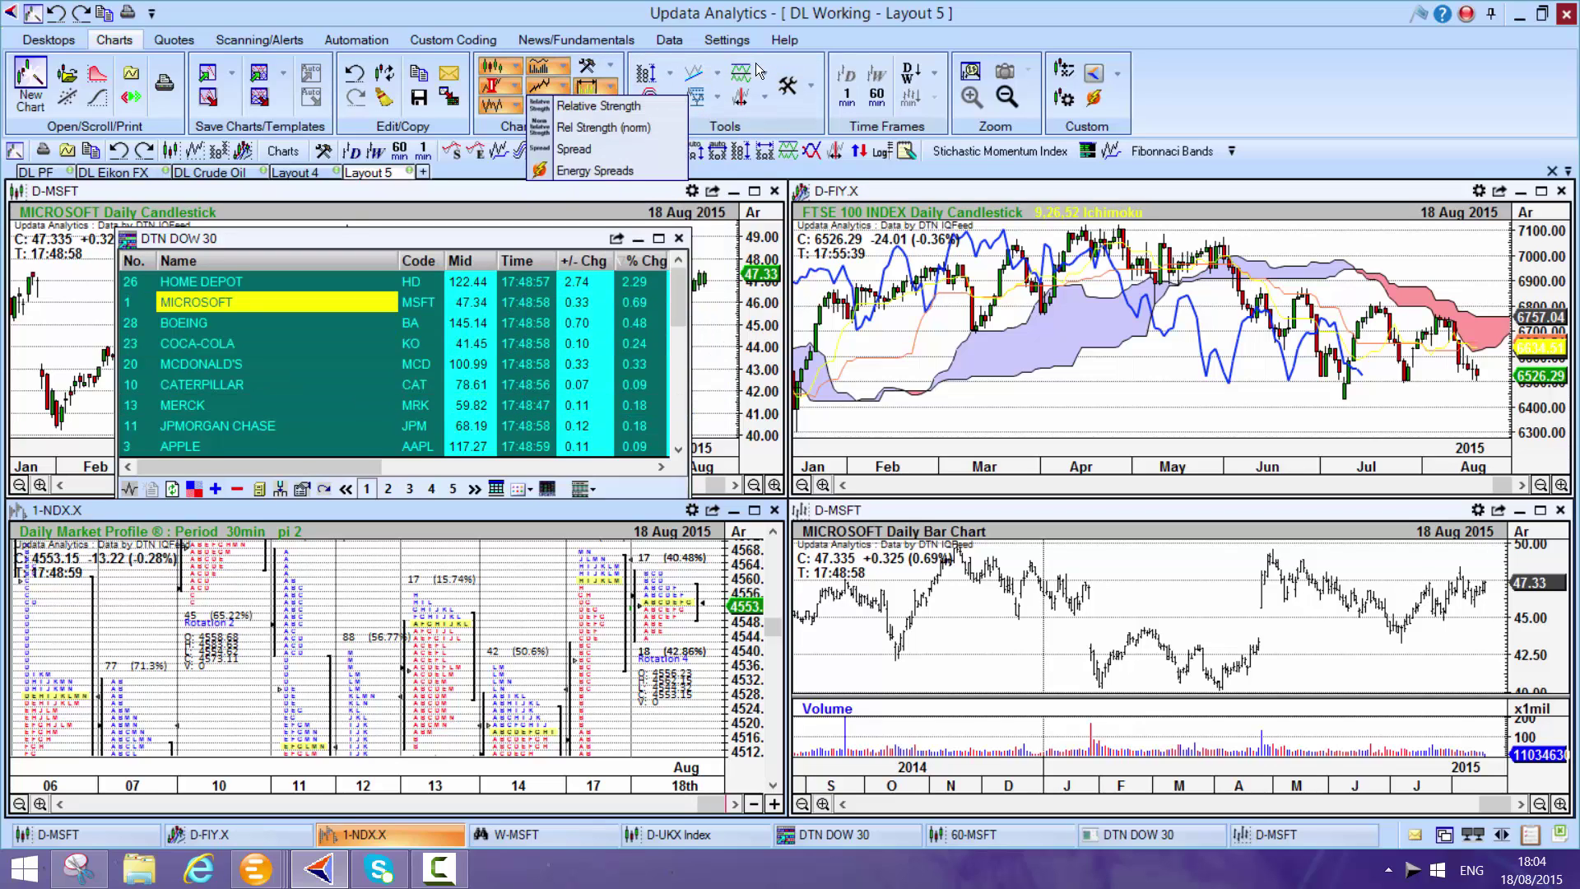
left_click(611, 92)
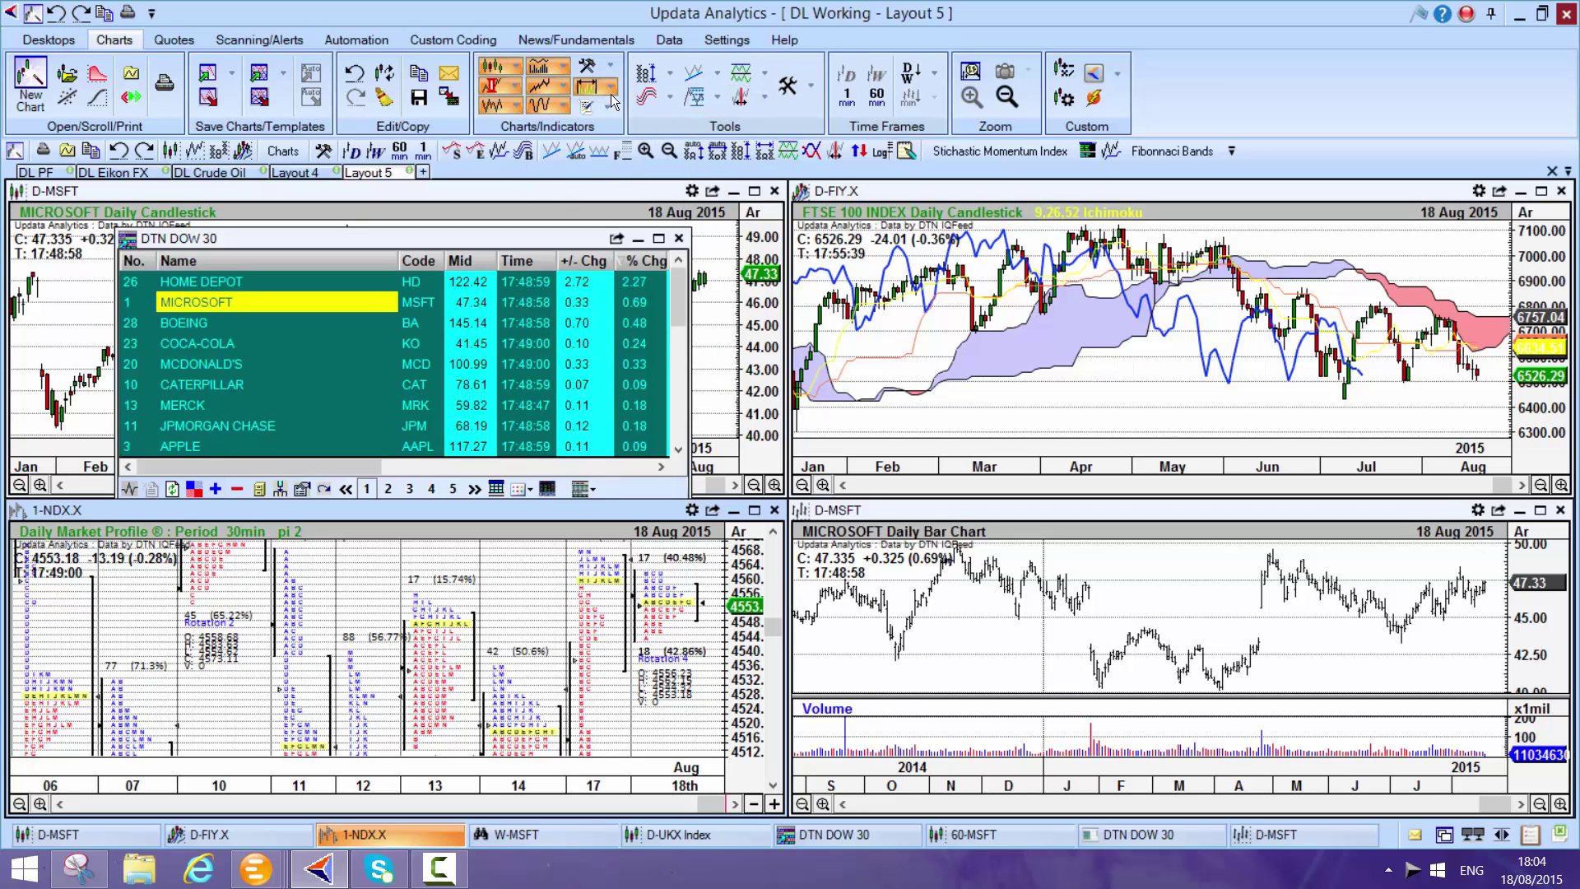
left_click(719, 100)
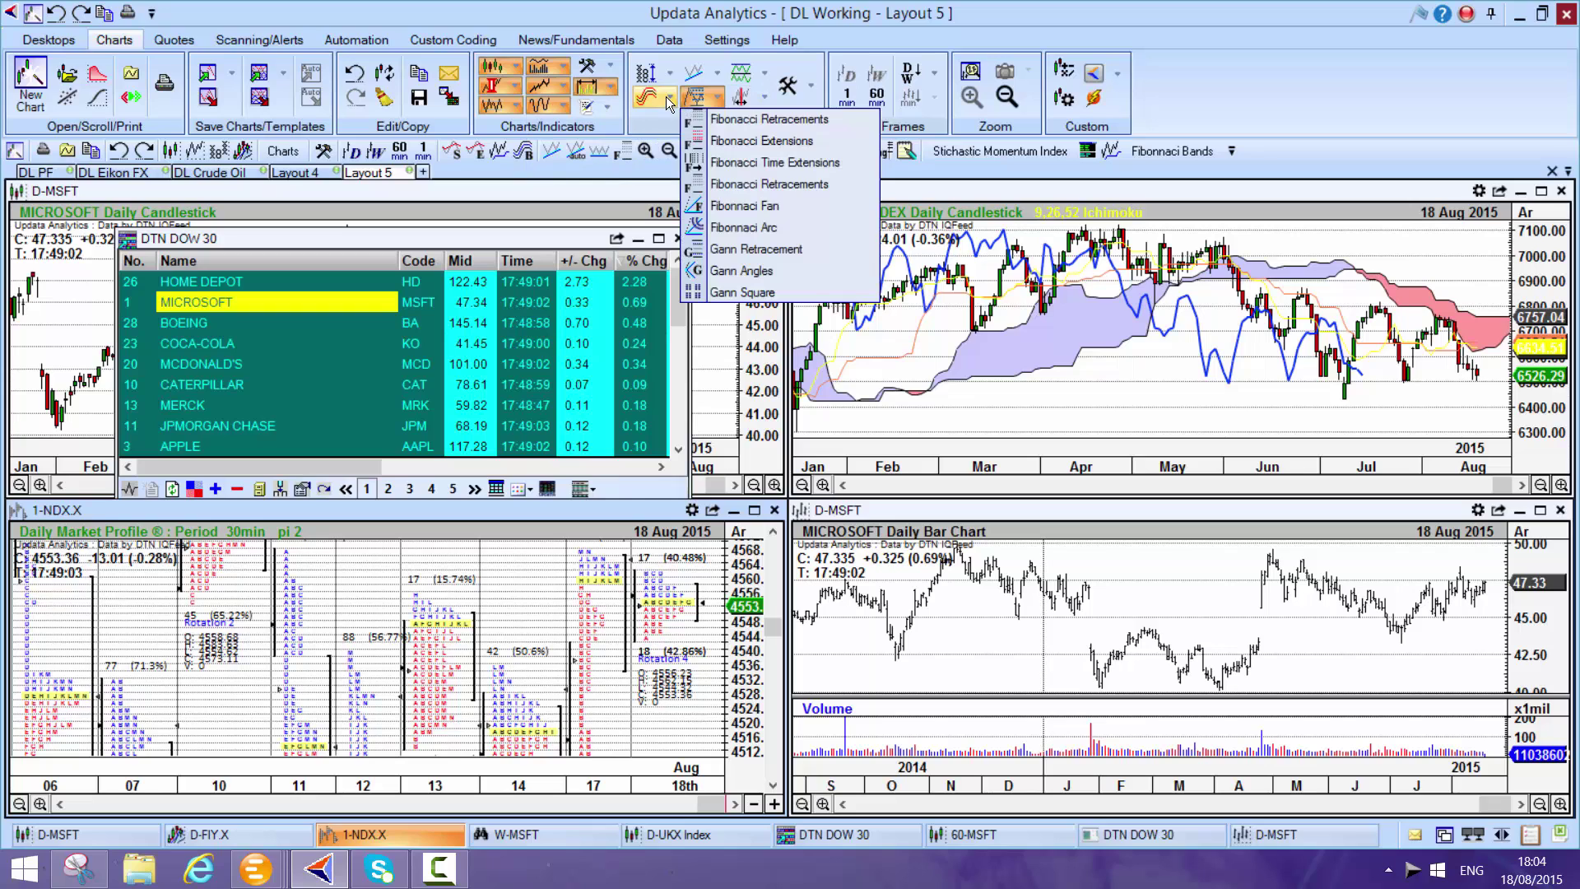
key("Left")
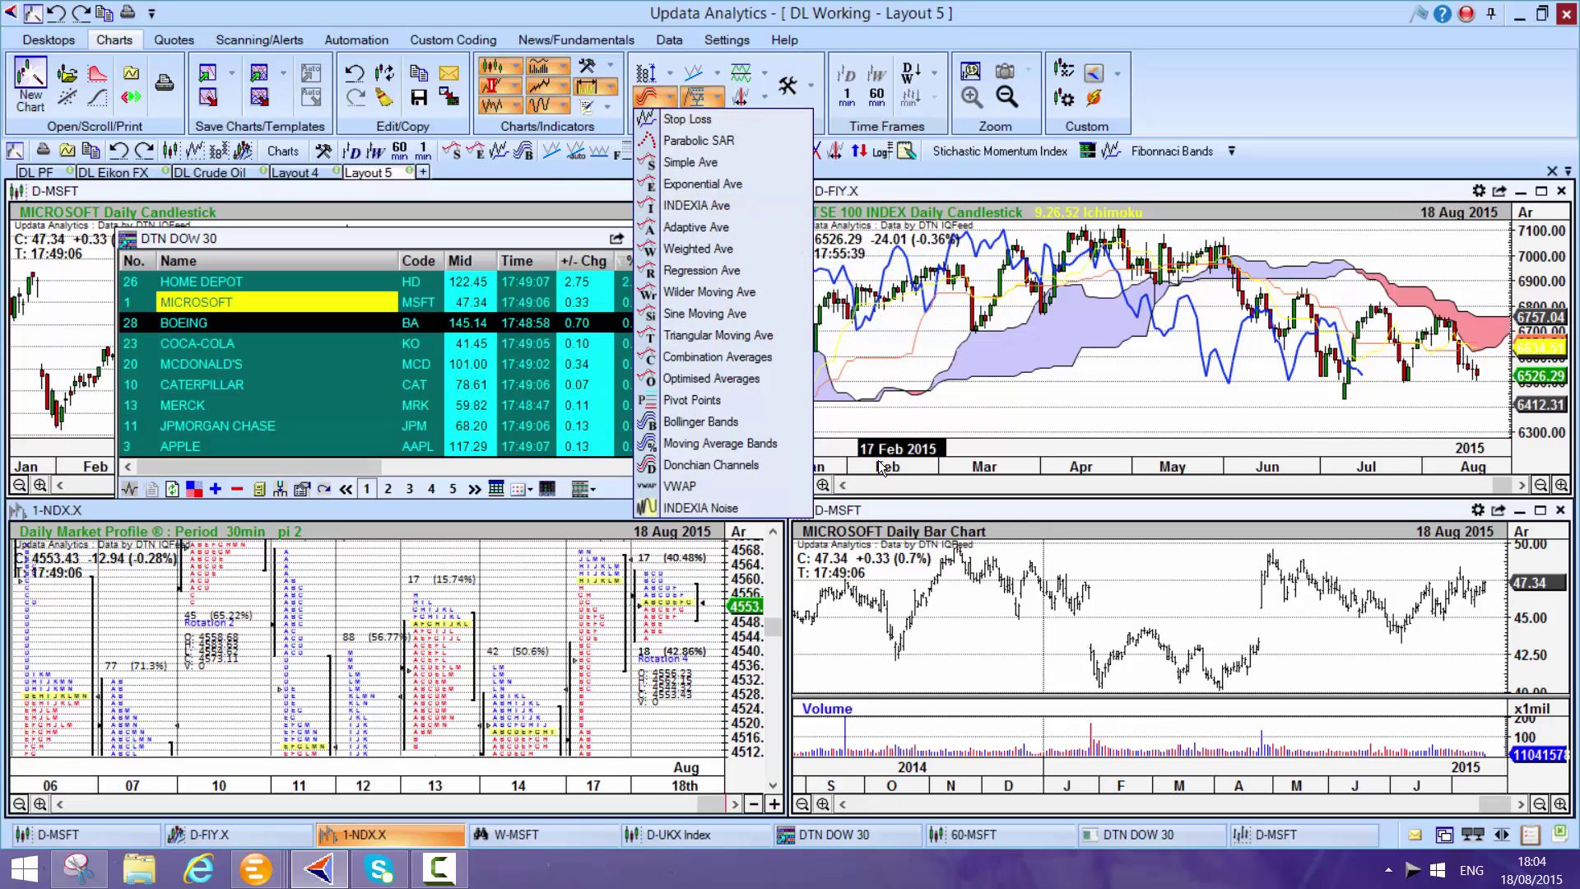
Enlarge the Microsoft daily bar chart to full size and change its chart type to Candlestick
left_click(1107, 582)
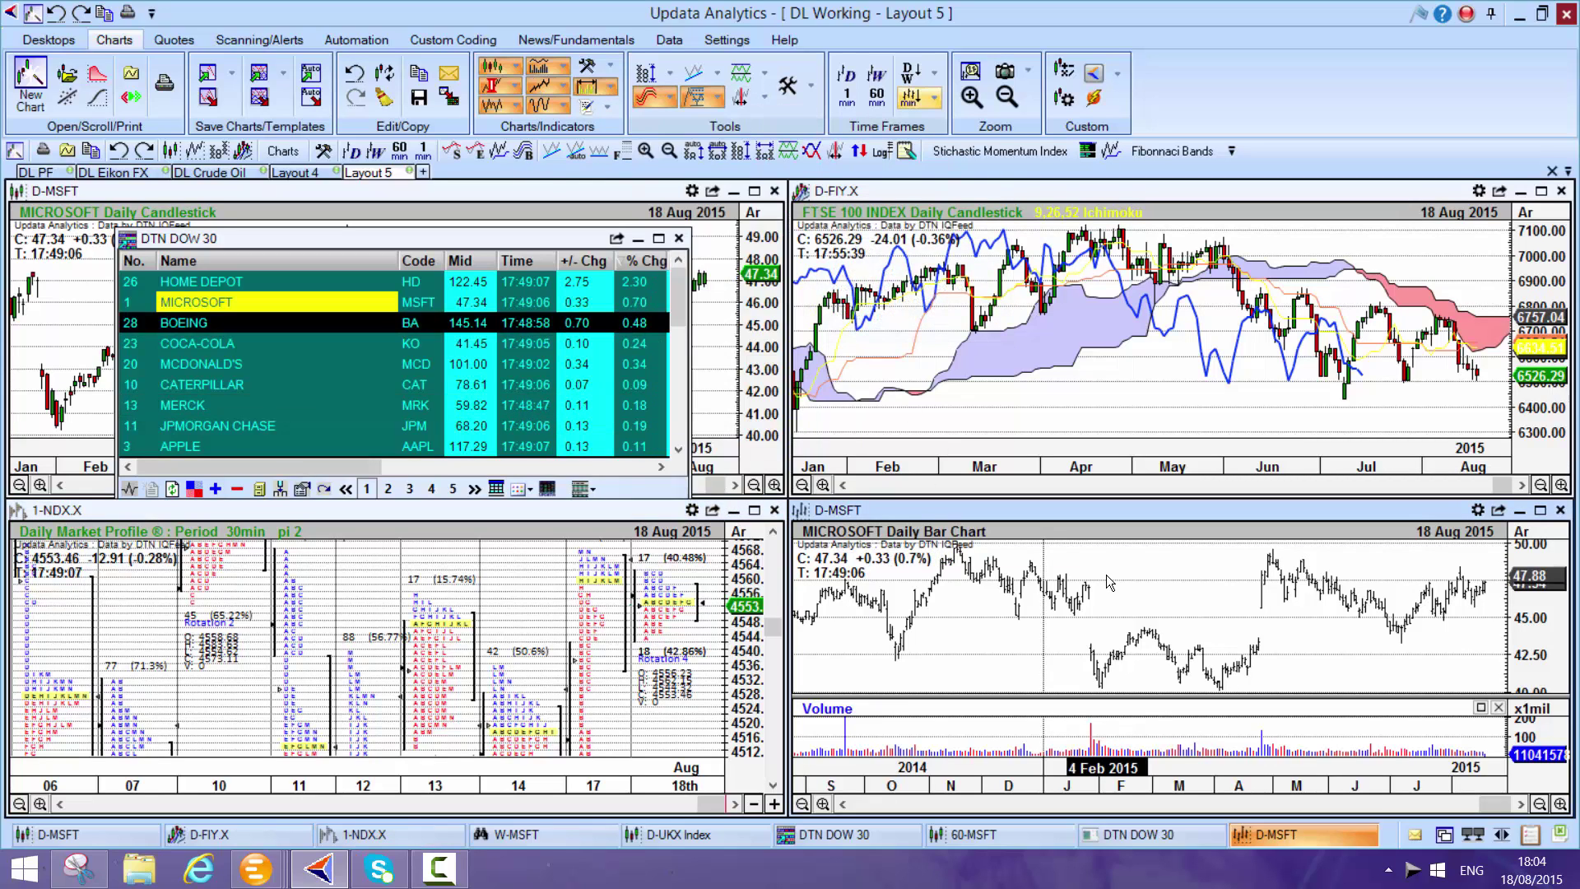
left_click(675, 97)
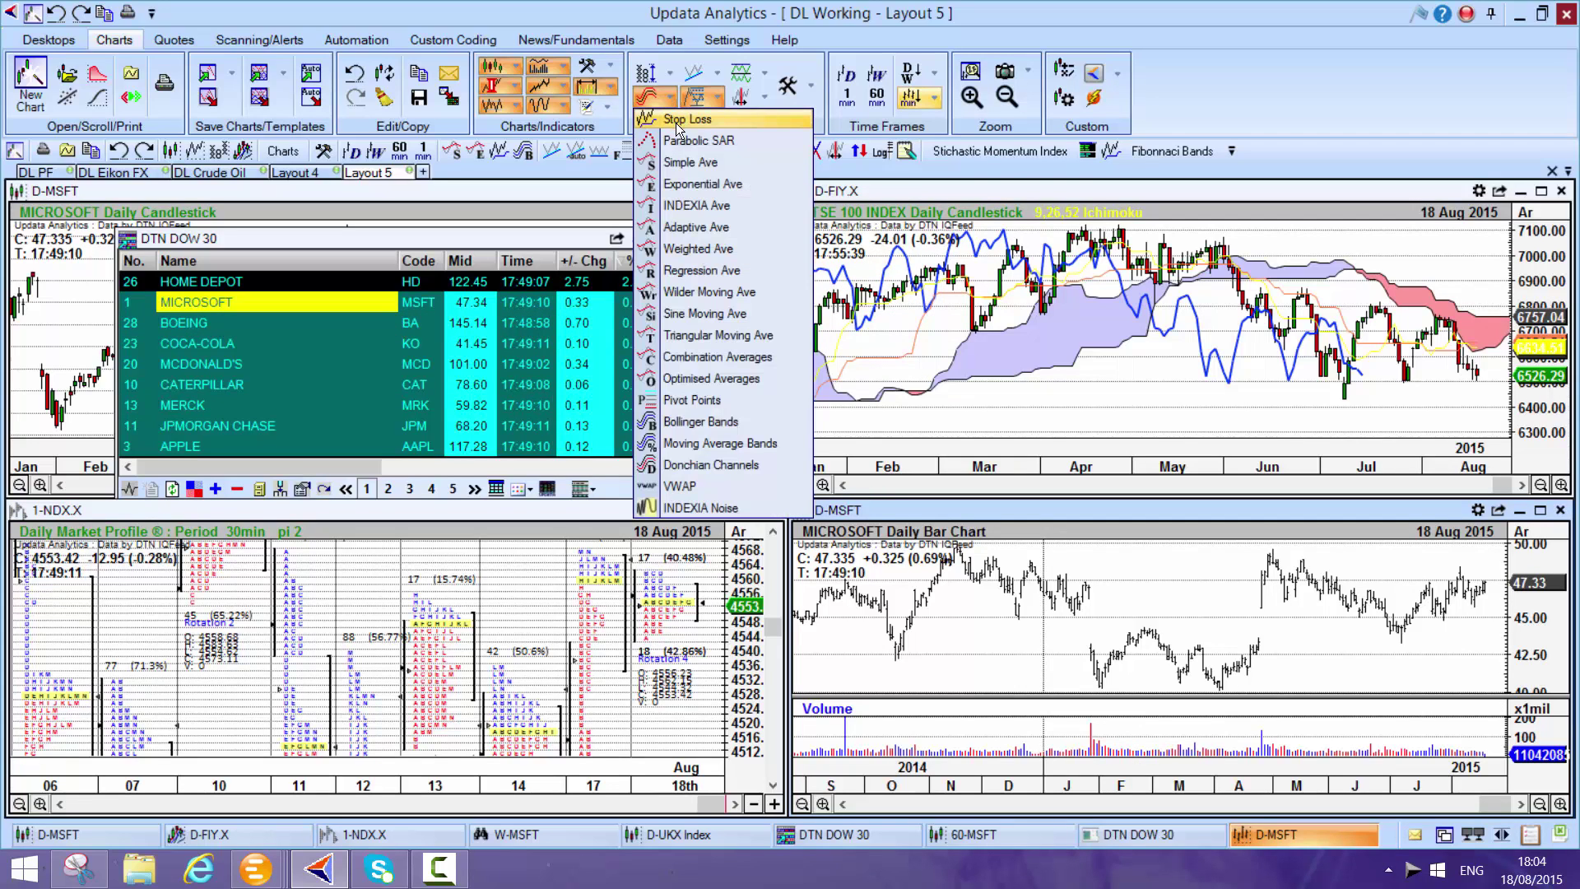
left_click(1133, 601)
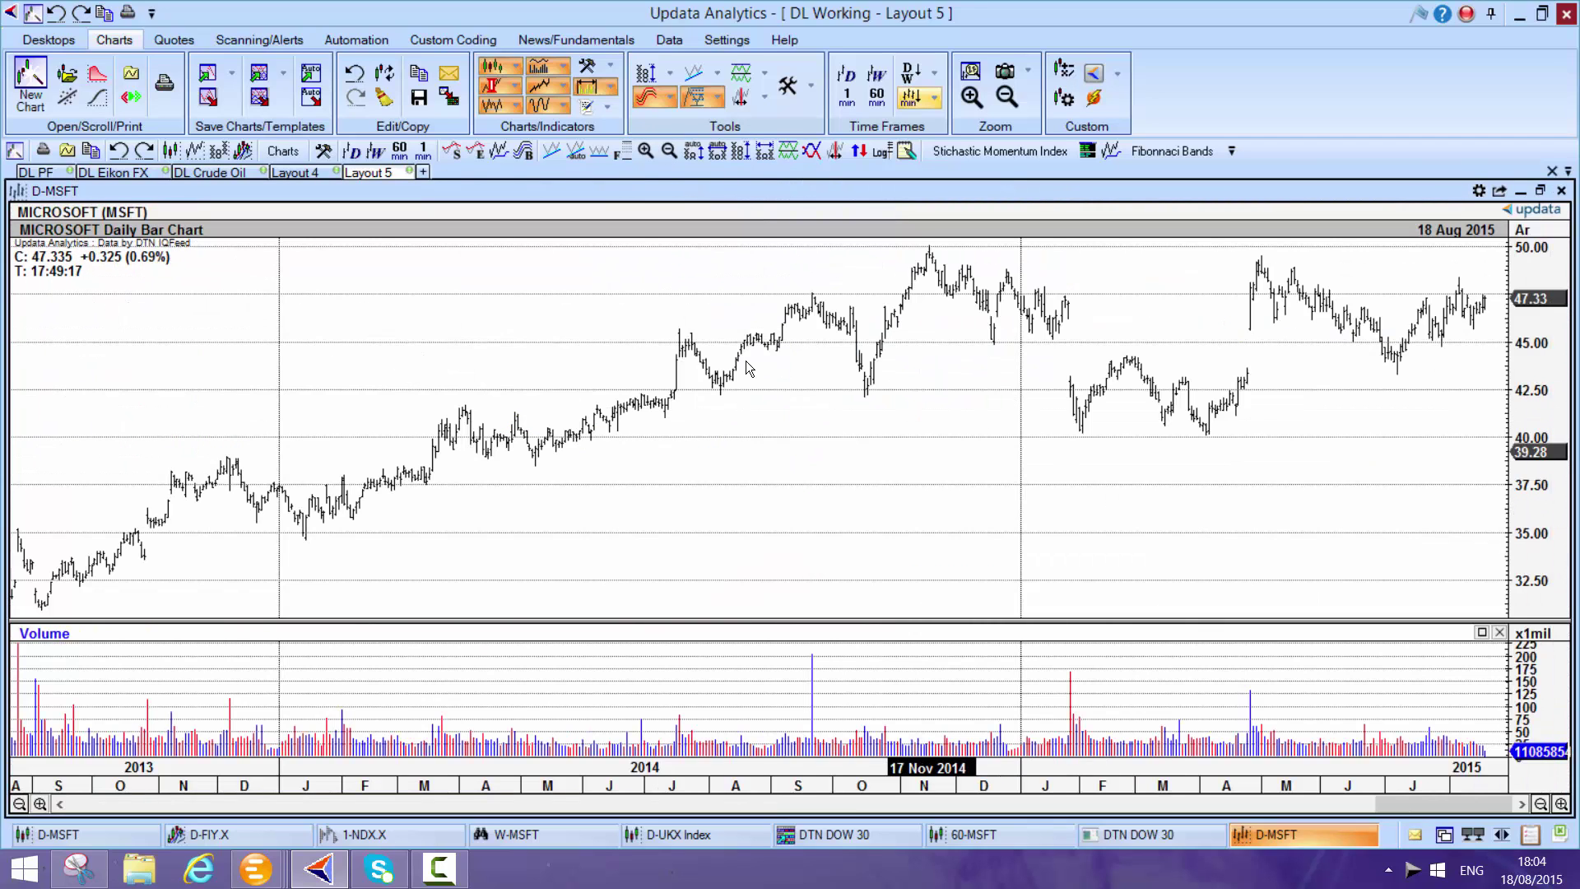
left_click(171, 151)
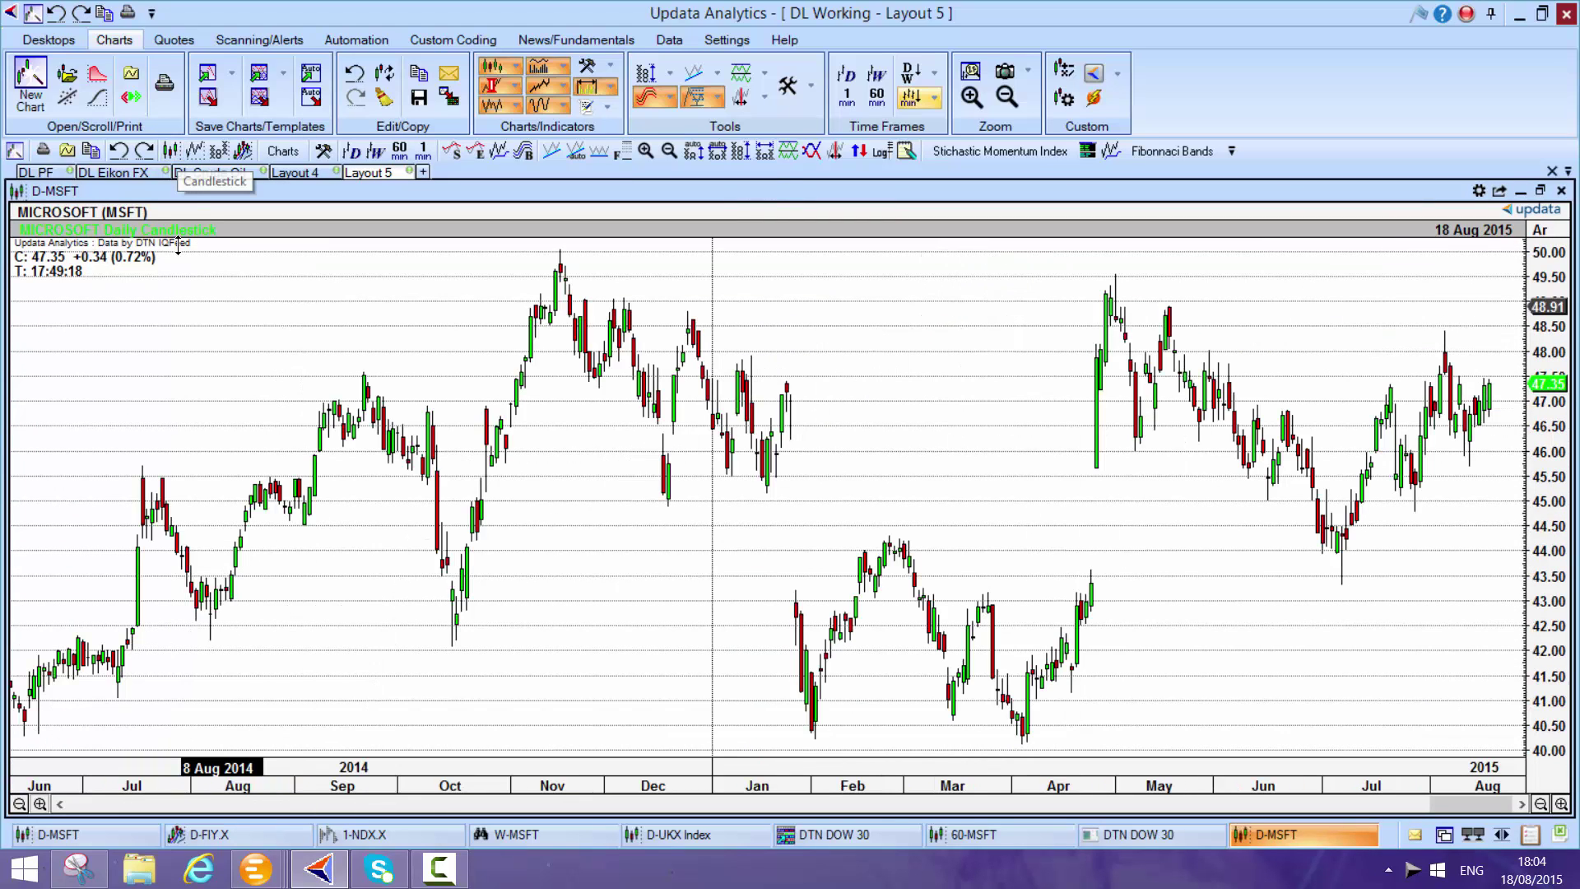
Add an optimised stop loss for closing a long position, starting around August 2014, and restore the Microsoft chart to its pane
left_click(220, 306)
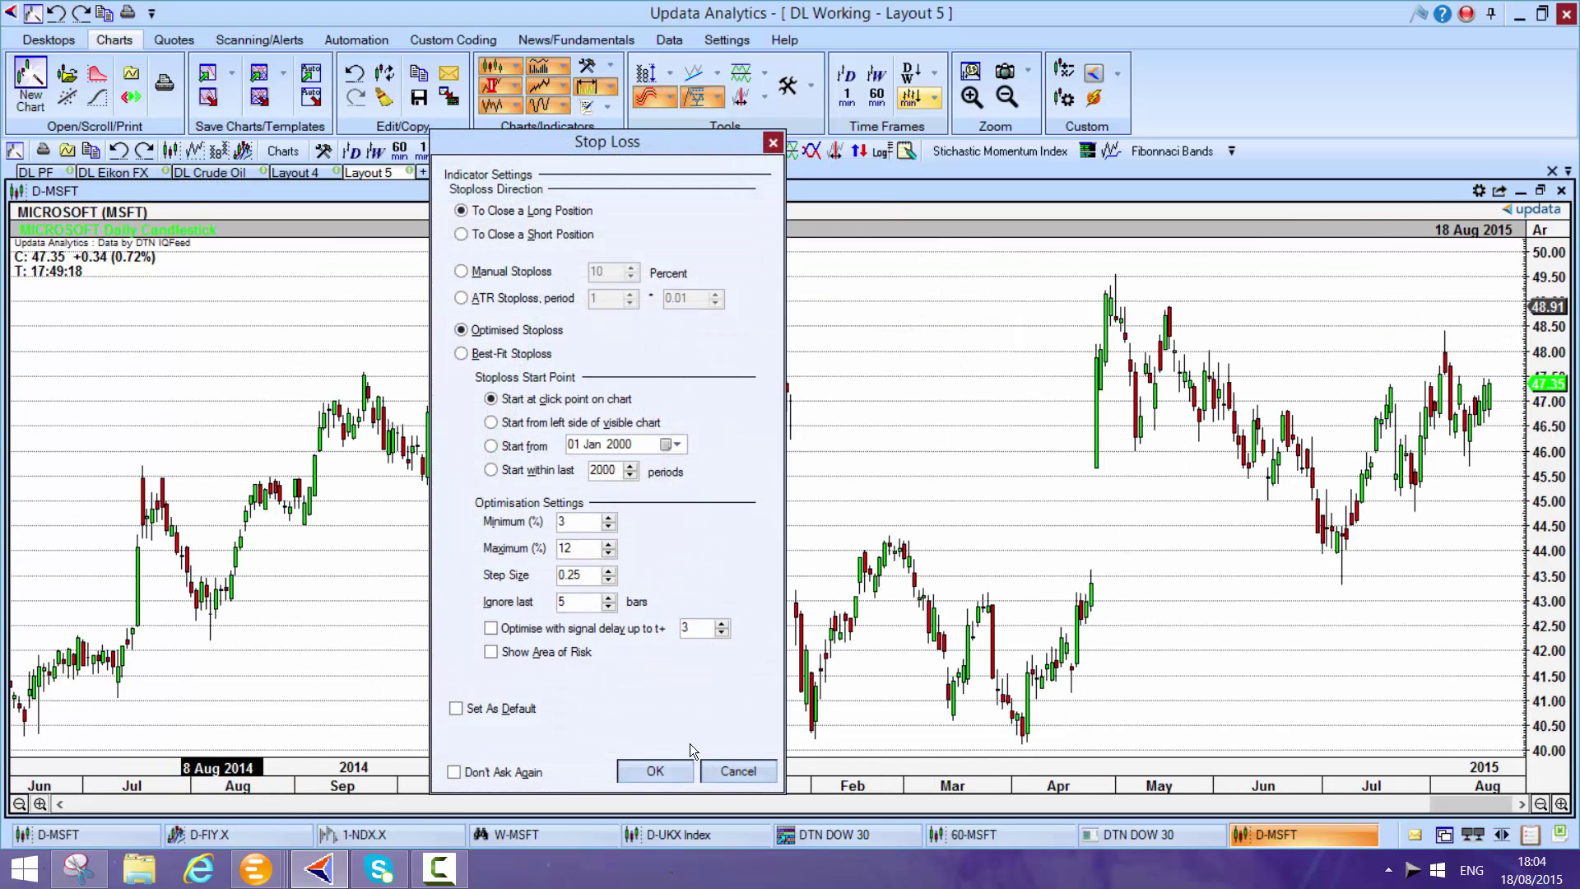
key("Return")
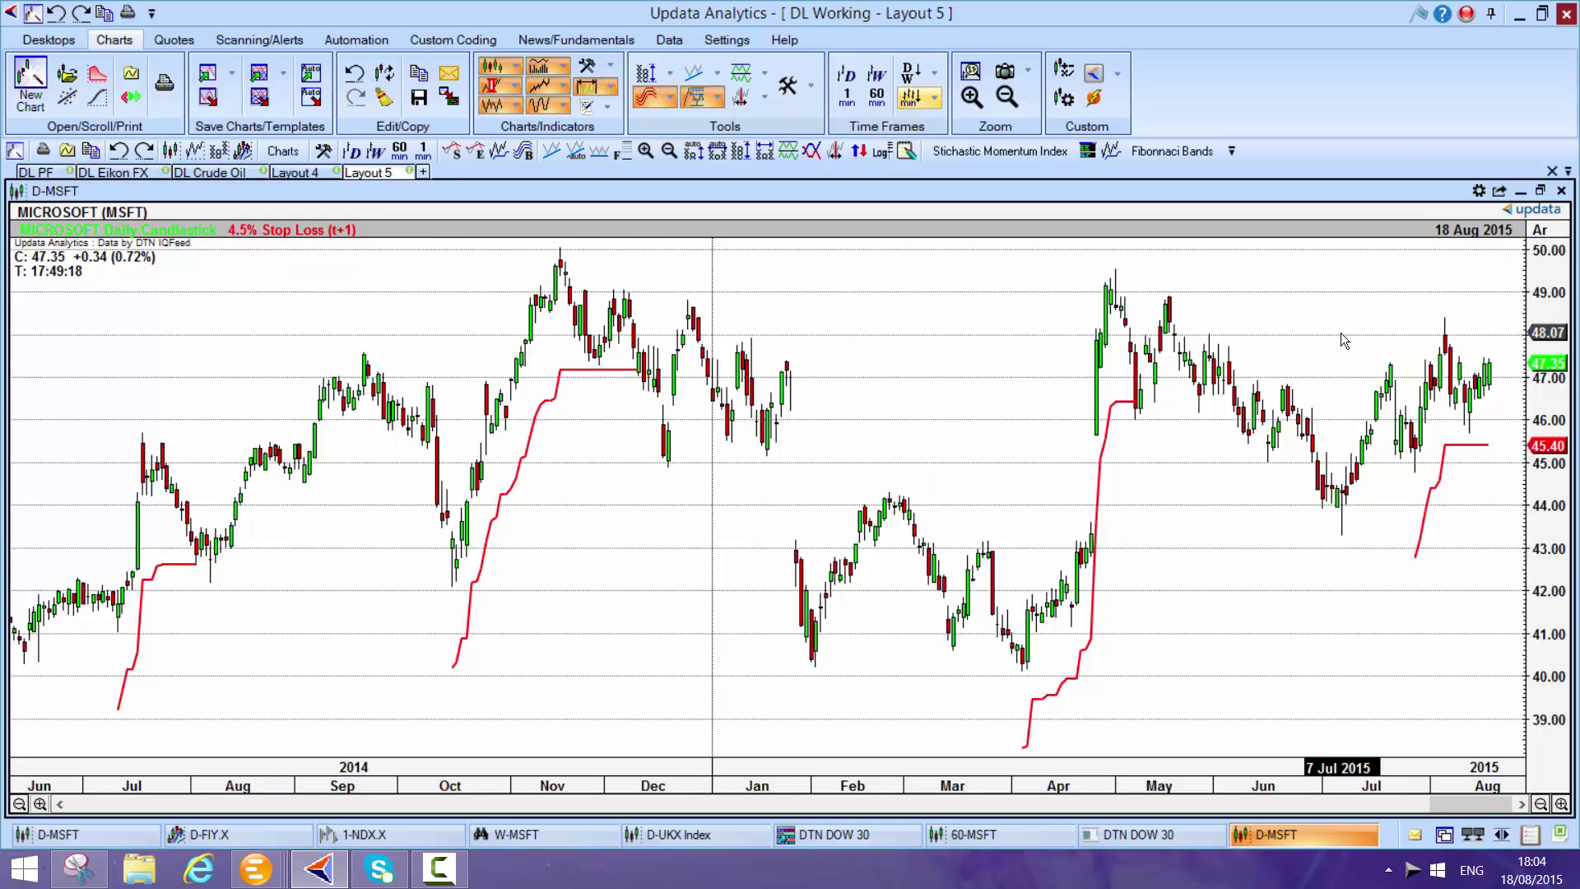
left_click(1539, 190)
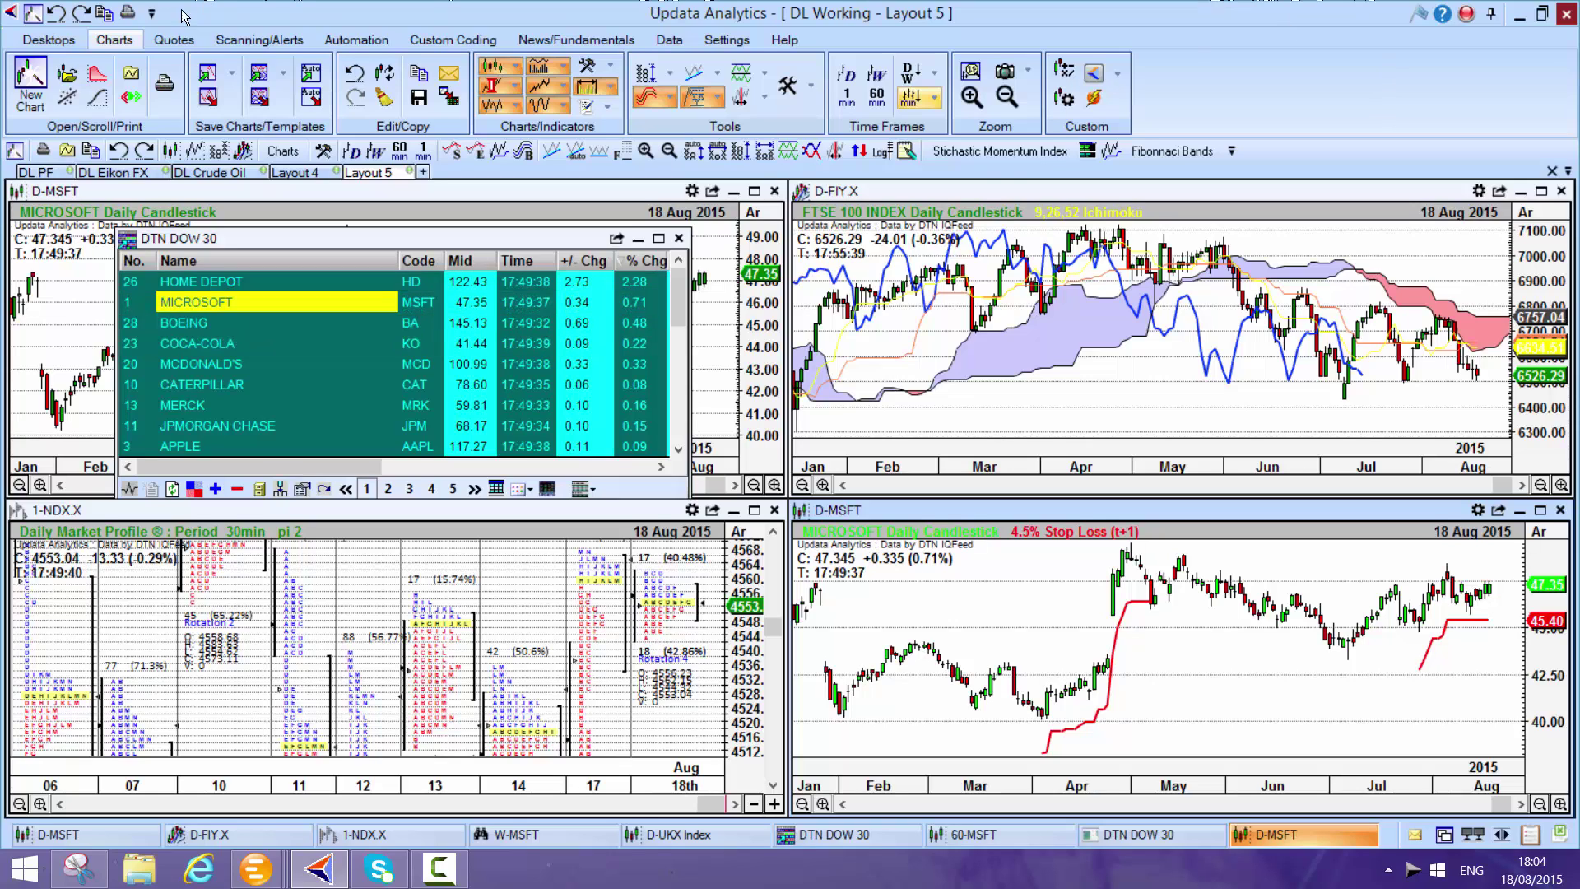
Look over the quote screen and market map options, and bring up the highlighter scanning and alert tools
left_click(173, 40)
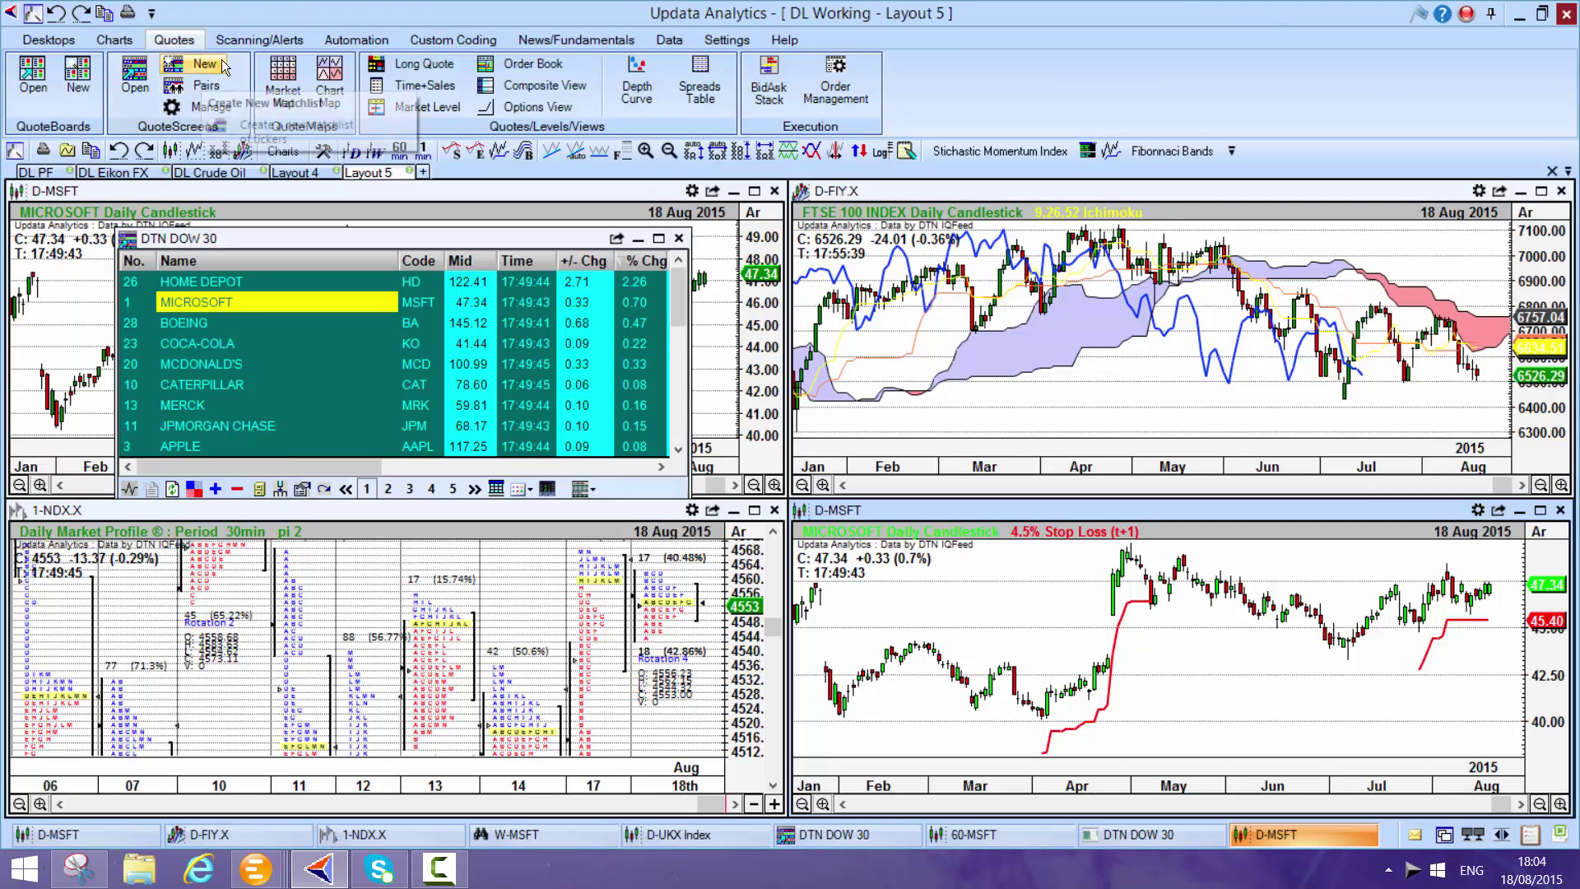
left_click(261, 41)
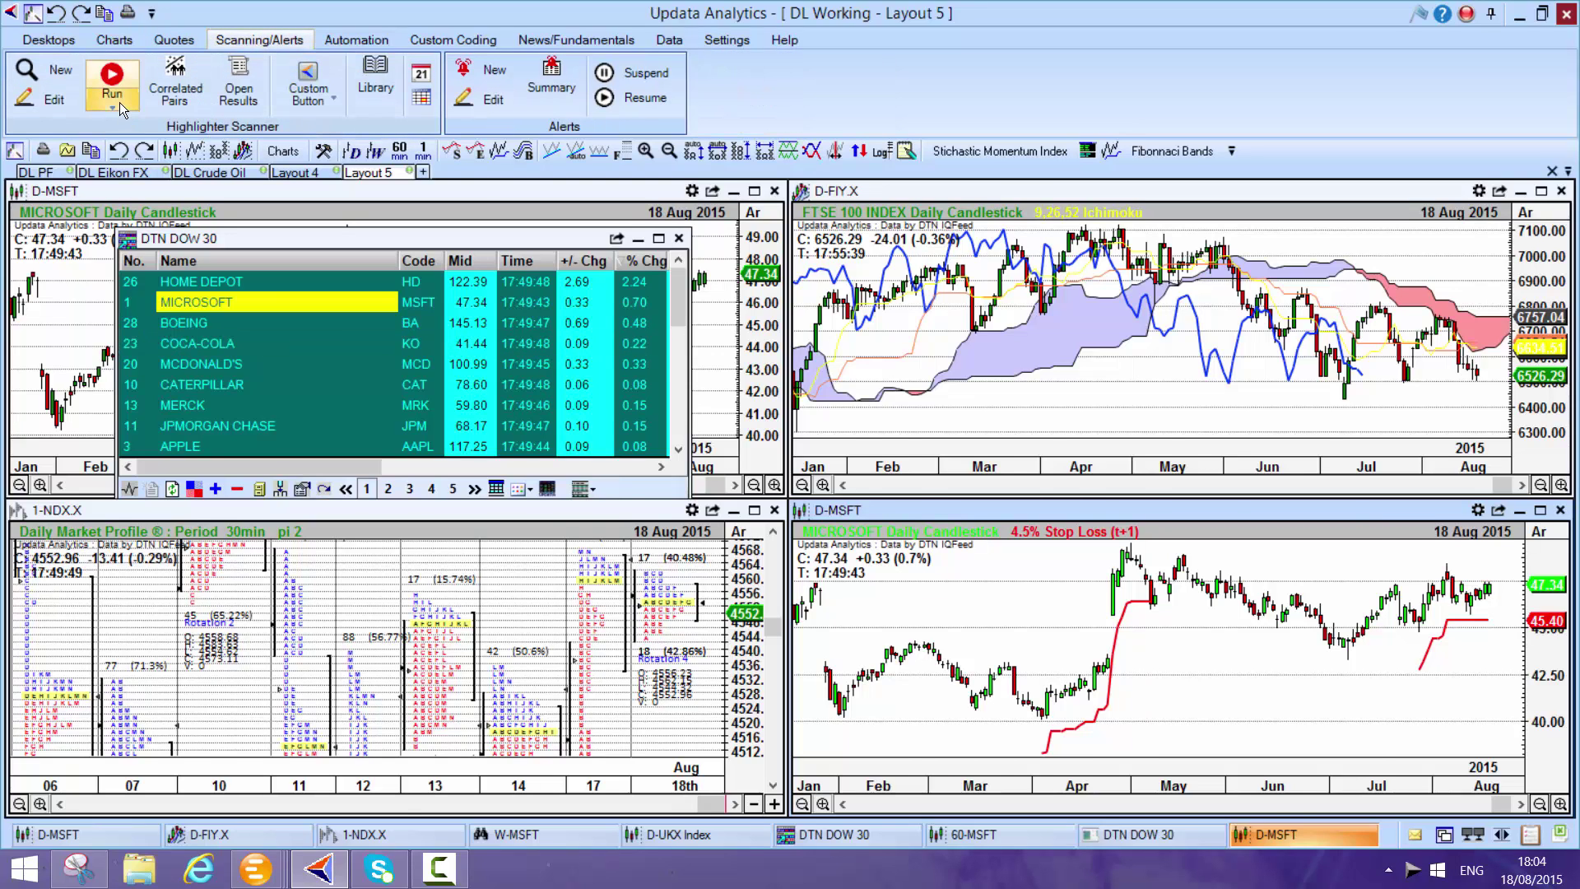
left_click(96, 82)
left_click(176, 180)
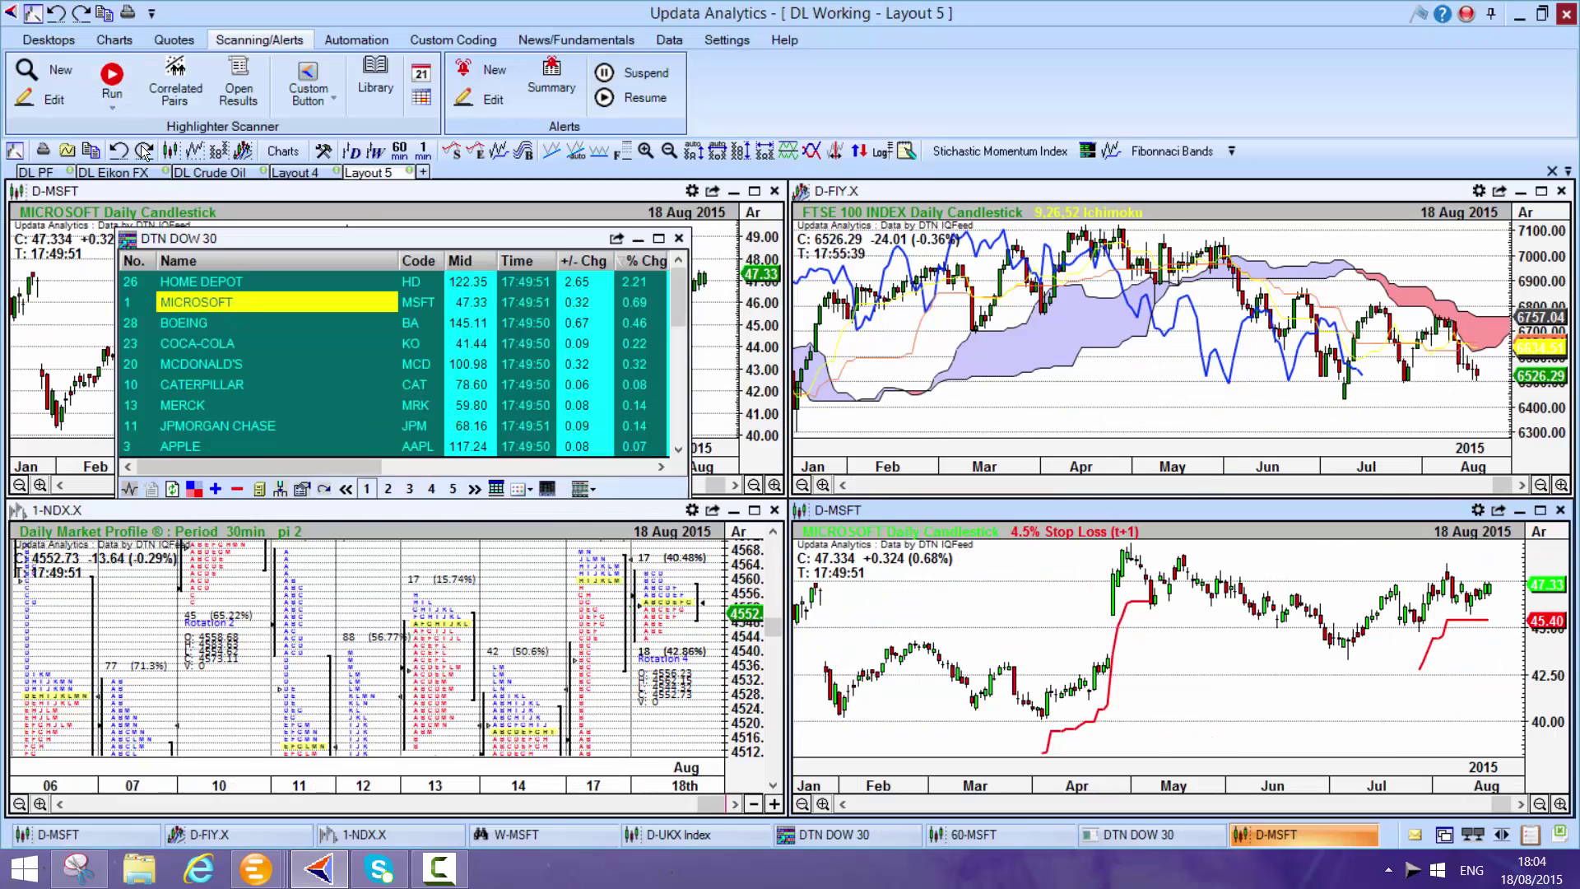
left_click_drag(548, 406, 560, 486)
left_click(407, 518)
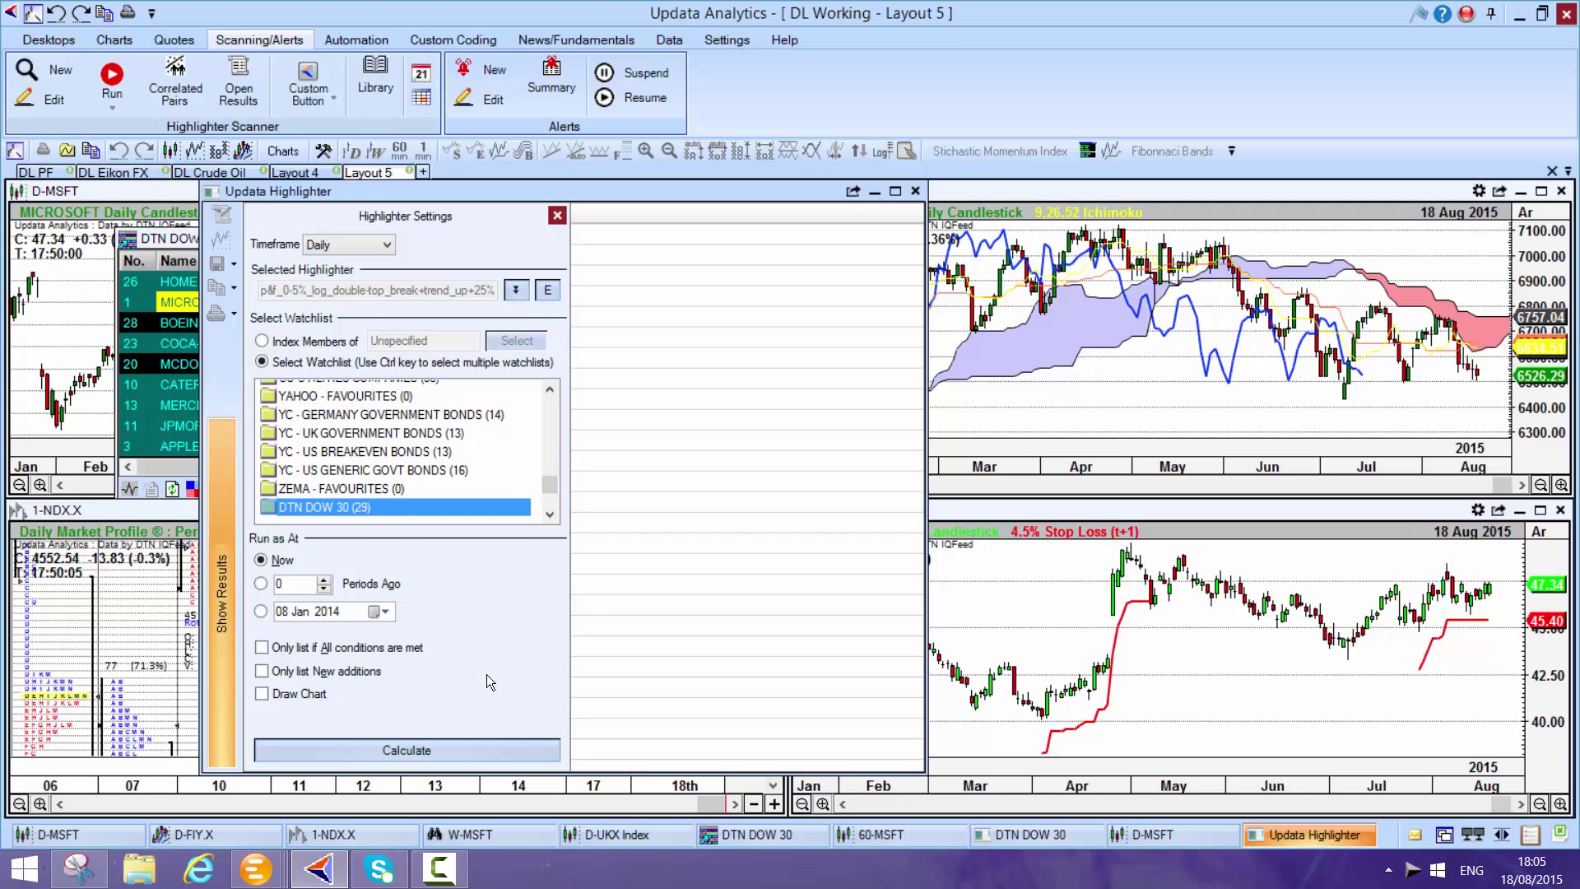
left_click(916, 190)
Run the OBV Divergence highlighter on the DTN DOW 30 watchlist with a Daily timeframe
left_click(91, 80)
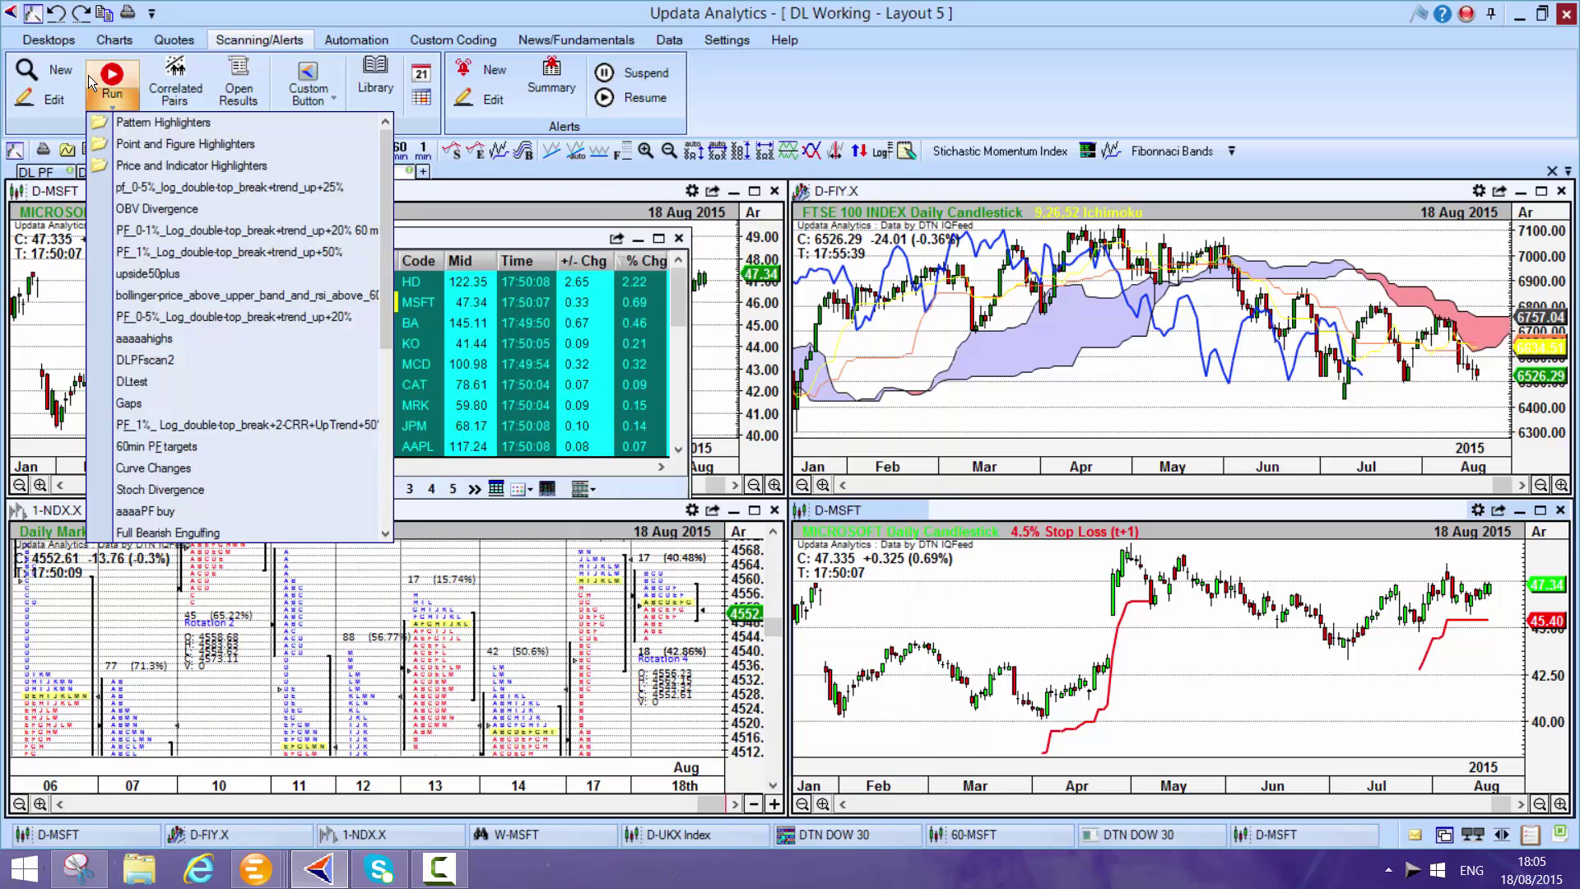
left_click(136, 208)
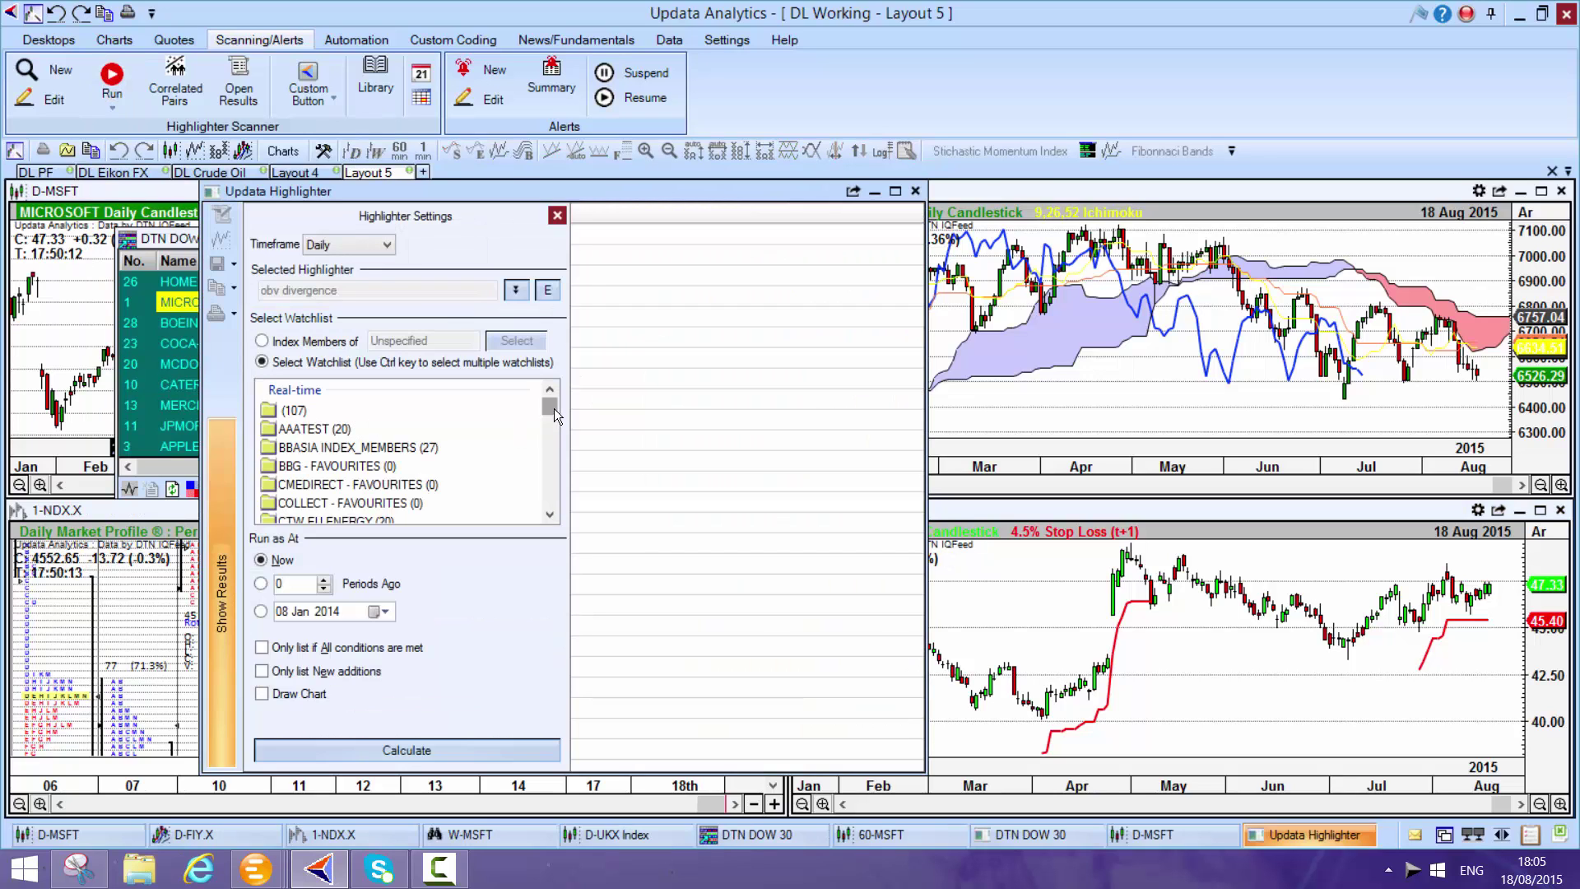
left_click_drag(553, 407, 552, 471)
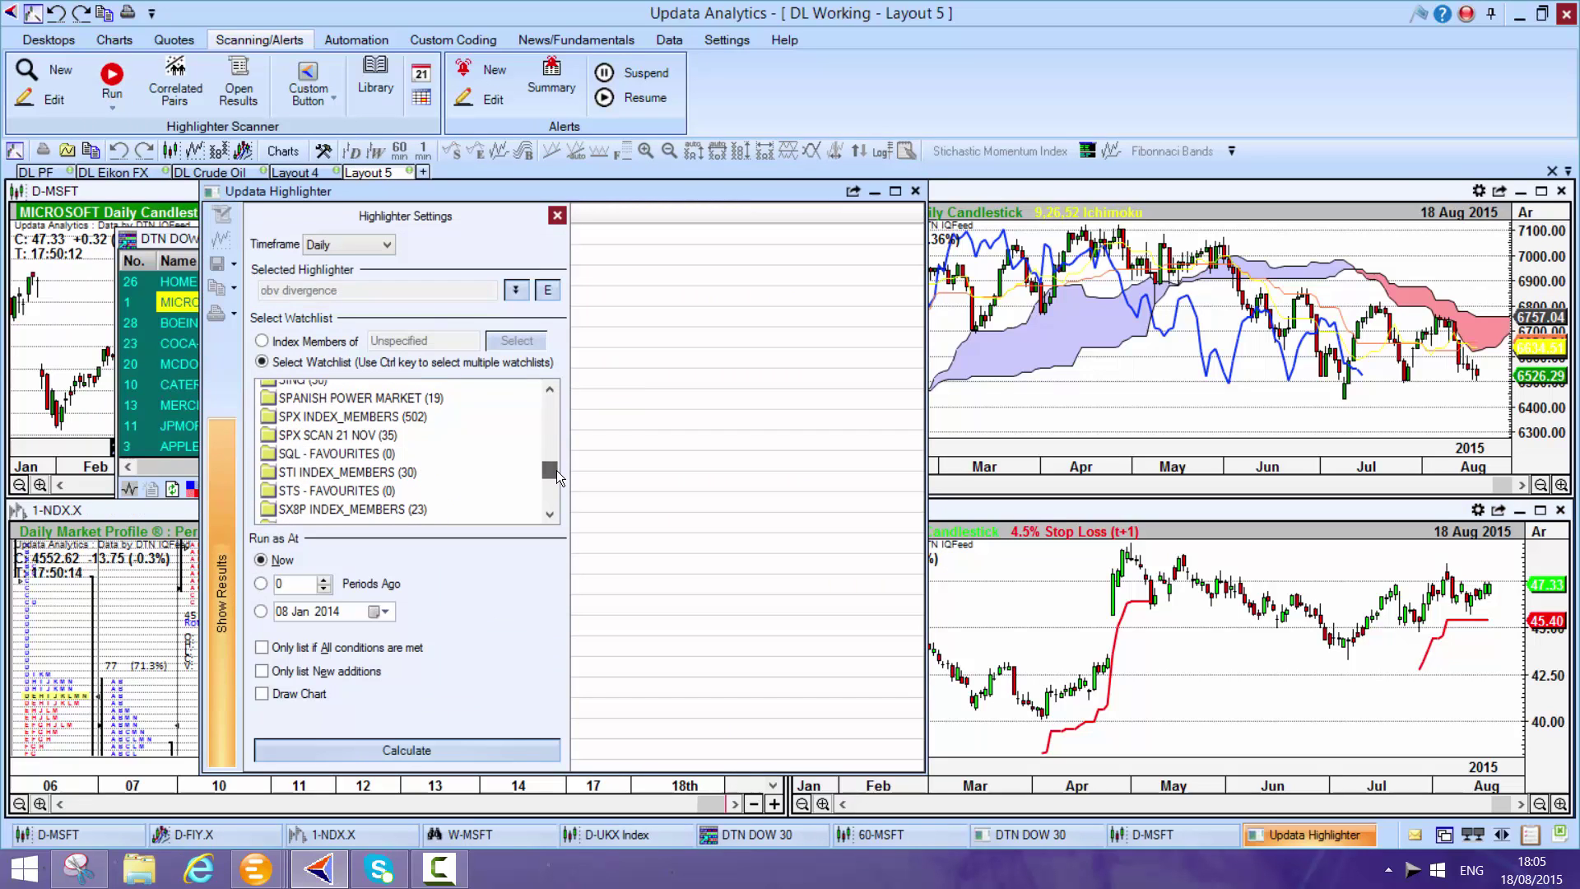
left_click(406, 749)
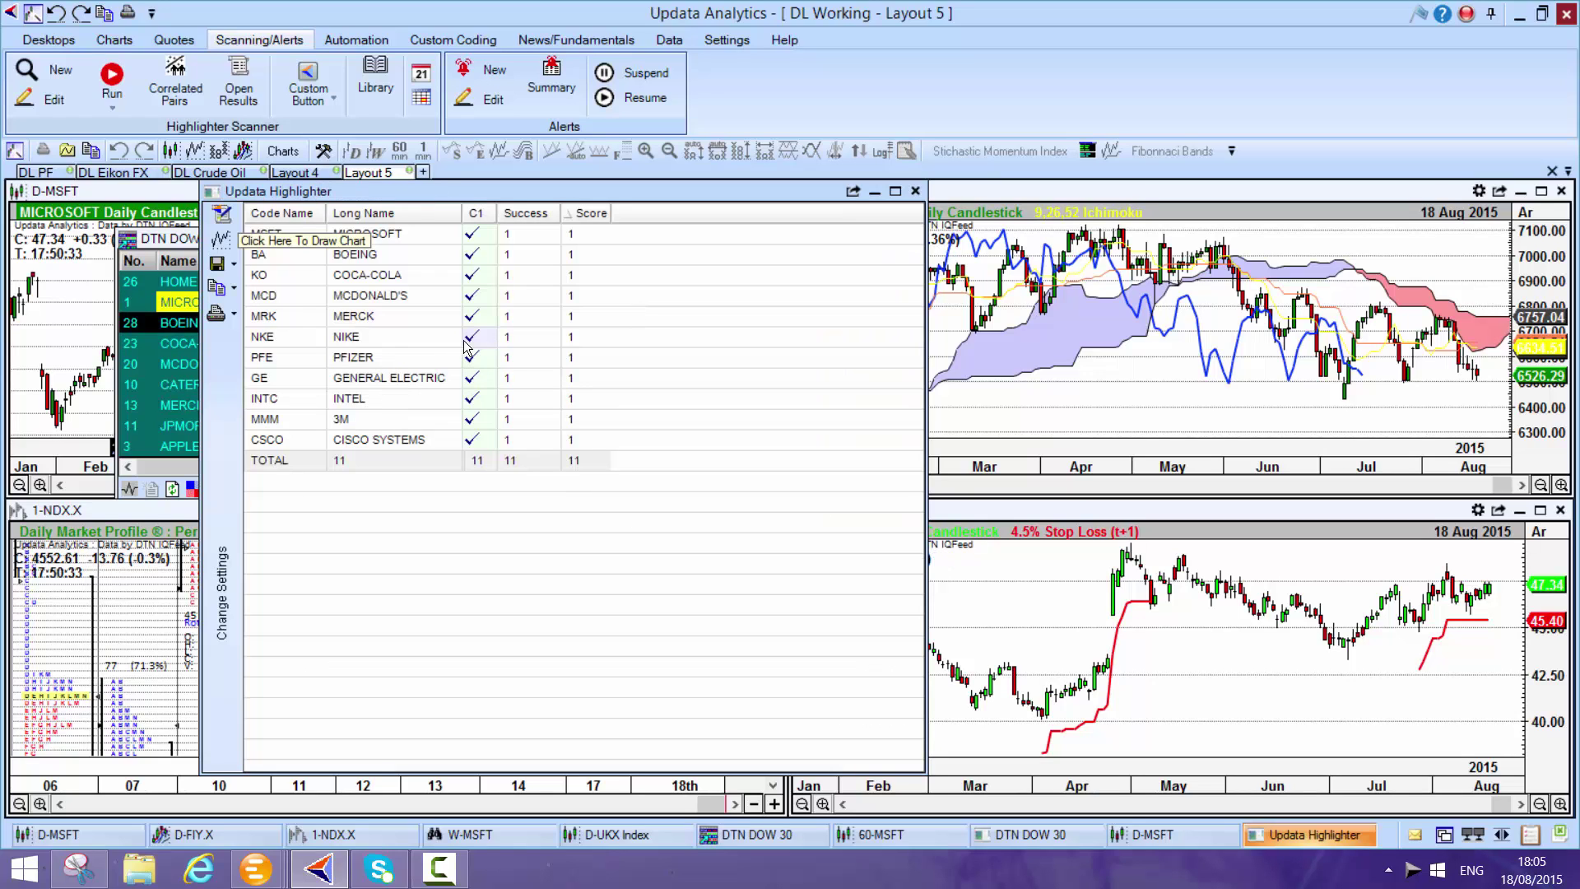
Chart the OBV Divergence scan results starting with Microsoft, scroll through them, and close the charts and results
left_click(220, 240)
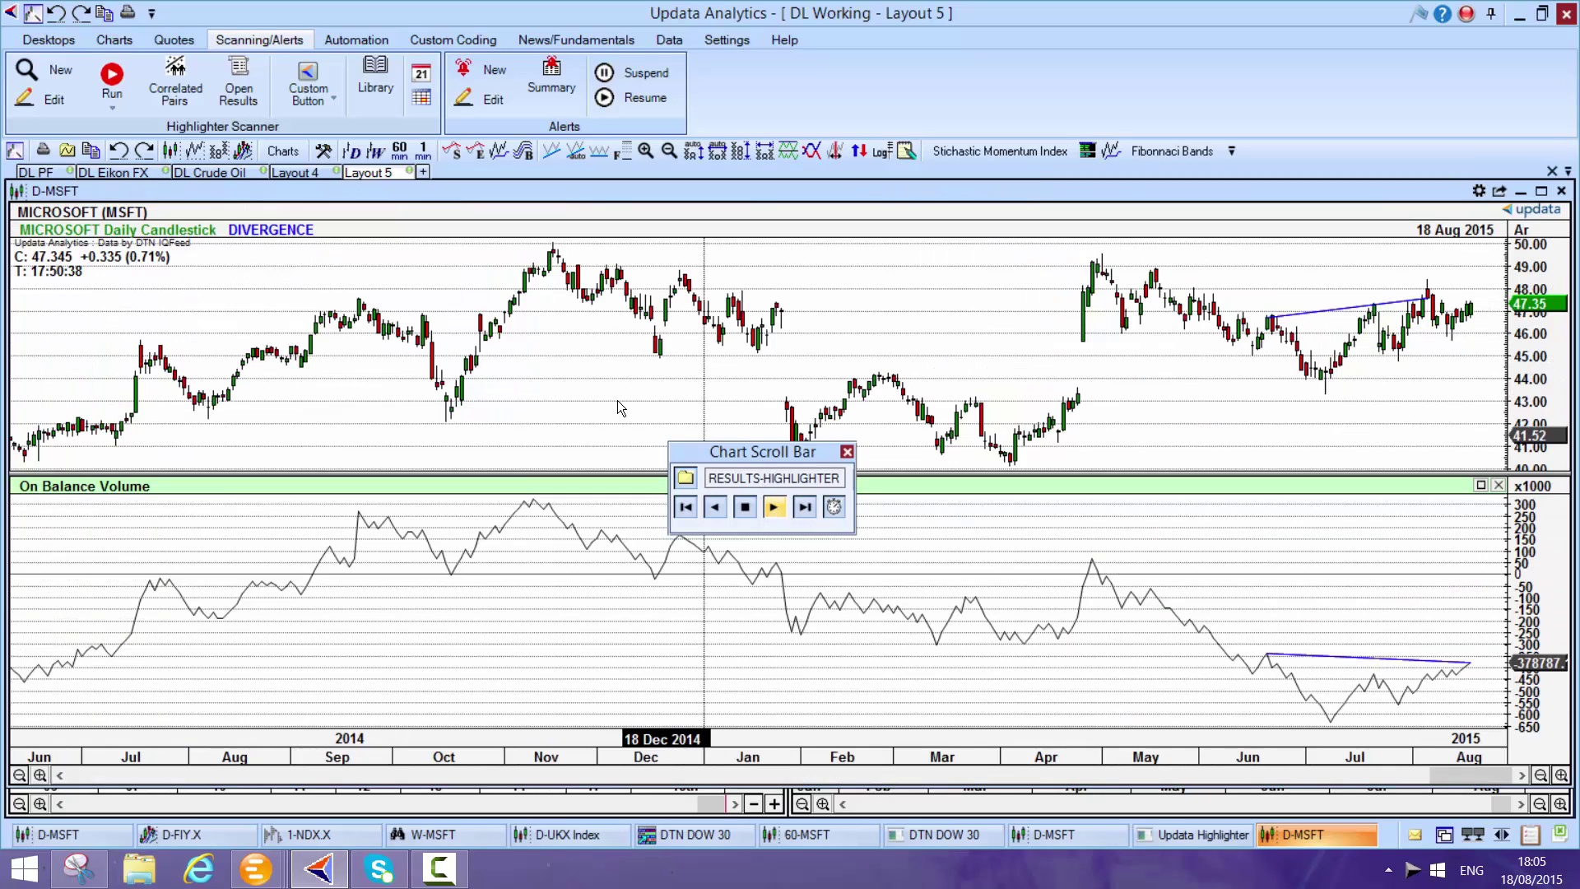
left_click(762, 508)
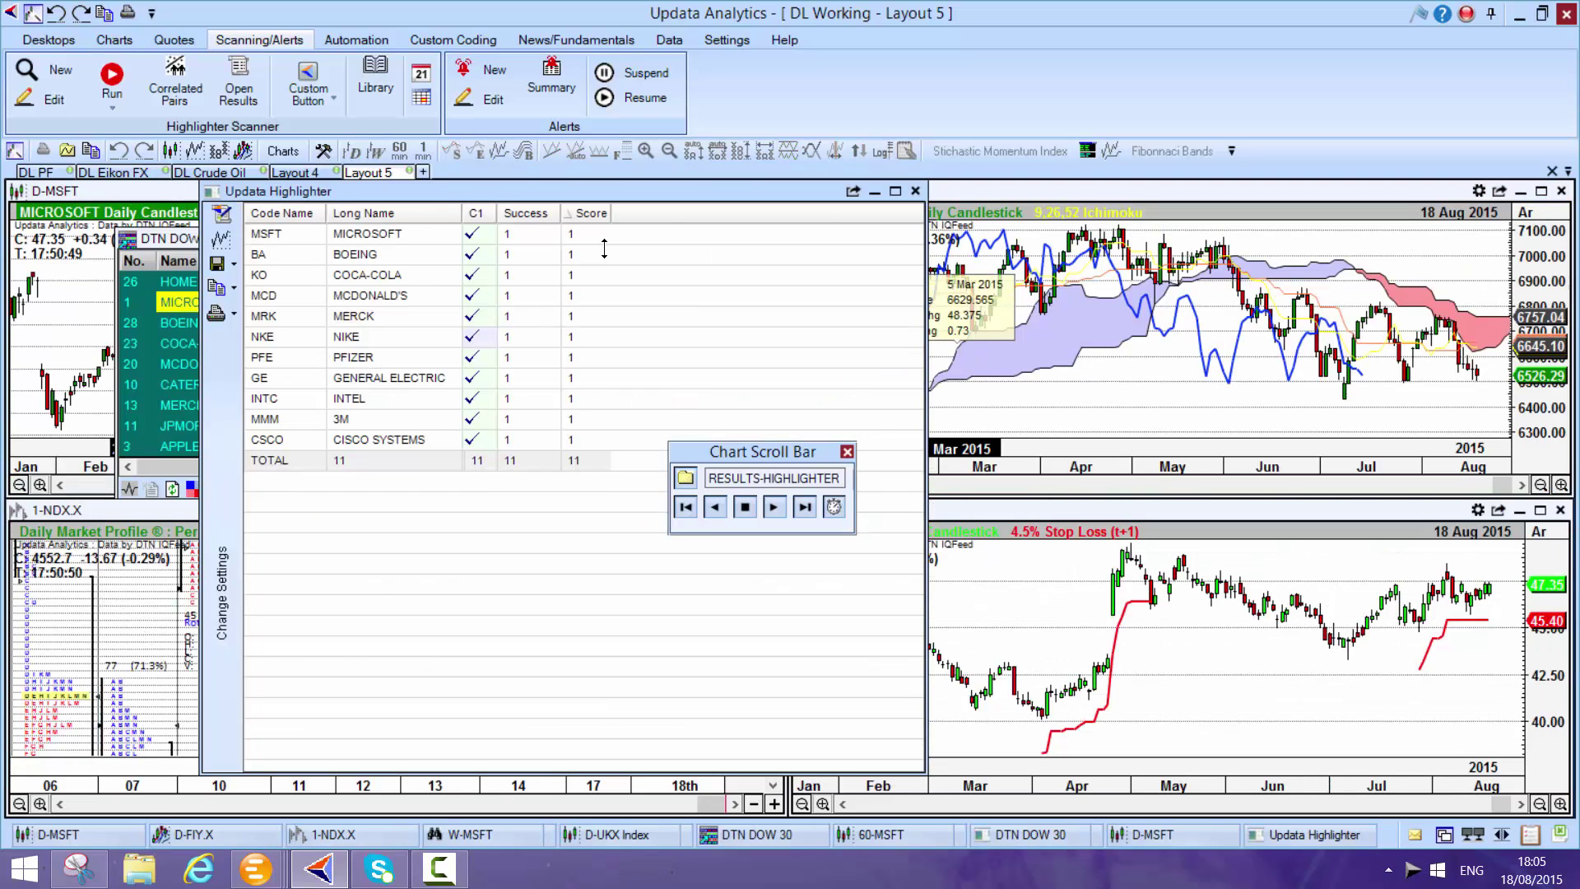
left_click(914, 191)
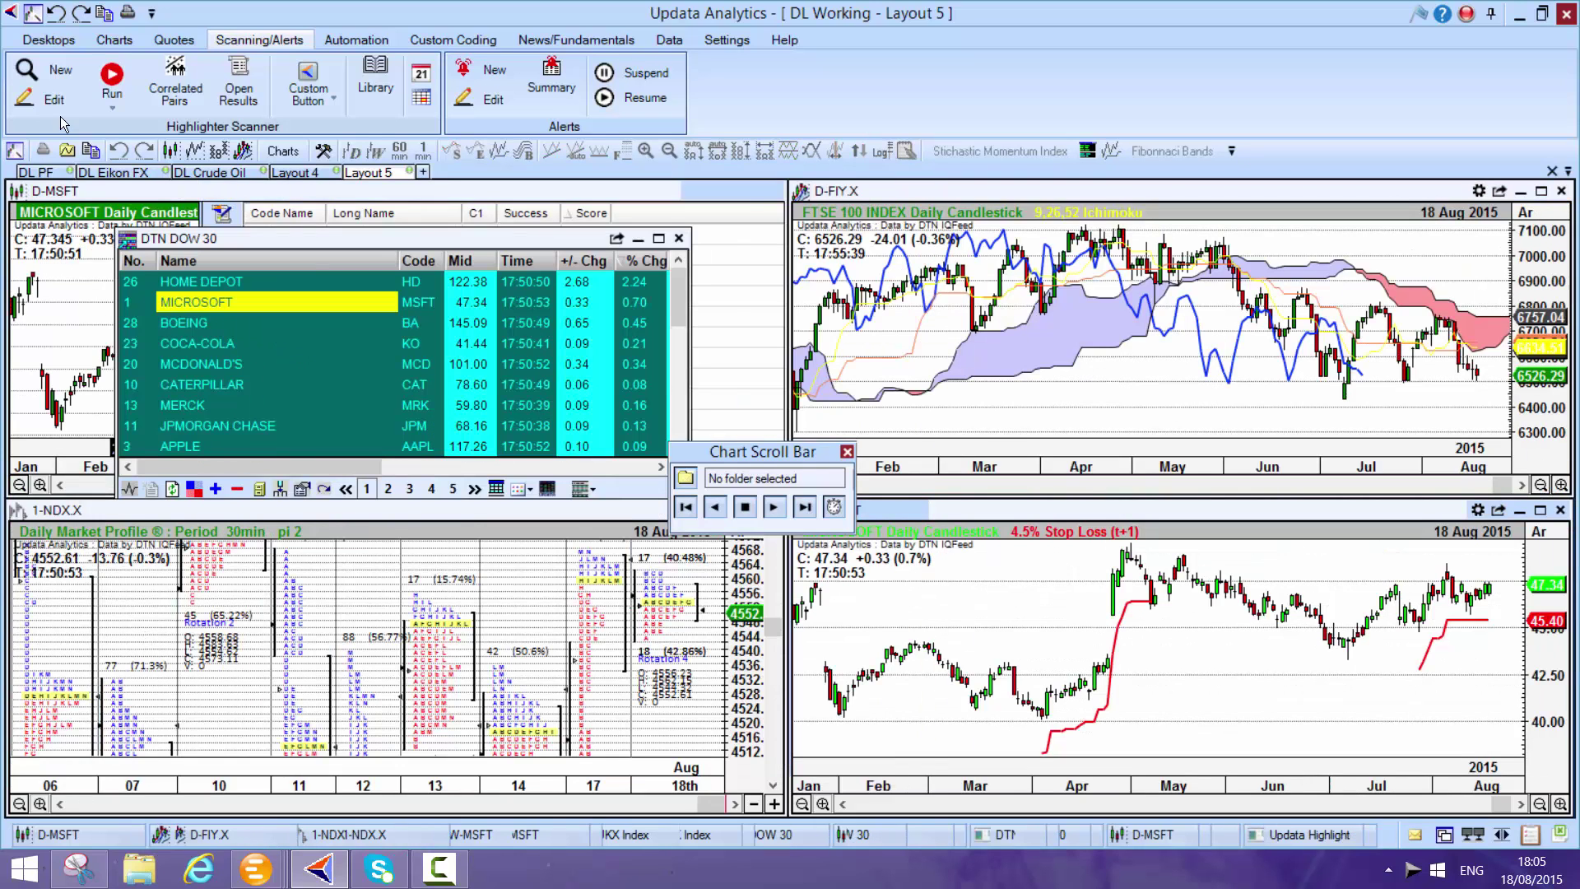
Run the pf_0-5%_log_double-top_break+trend_up+25% highlighter on the DTN DOW 30 watchlist with a Daily timeframe
left_click(95, 78)
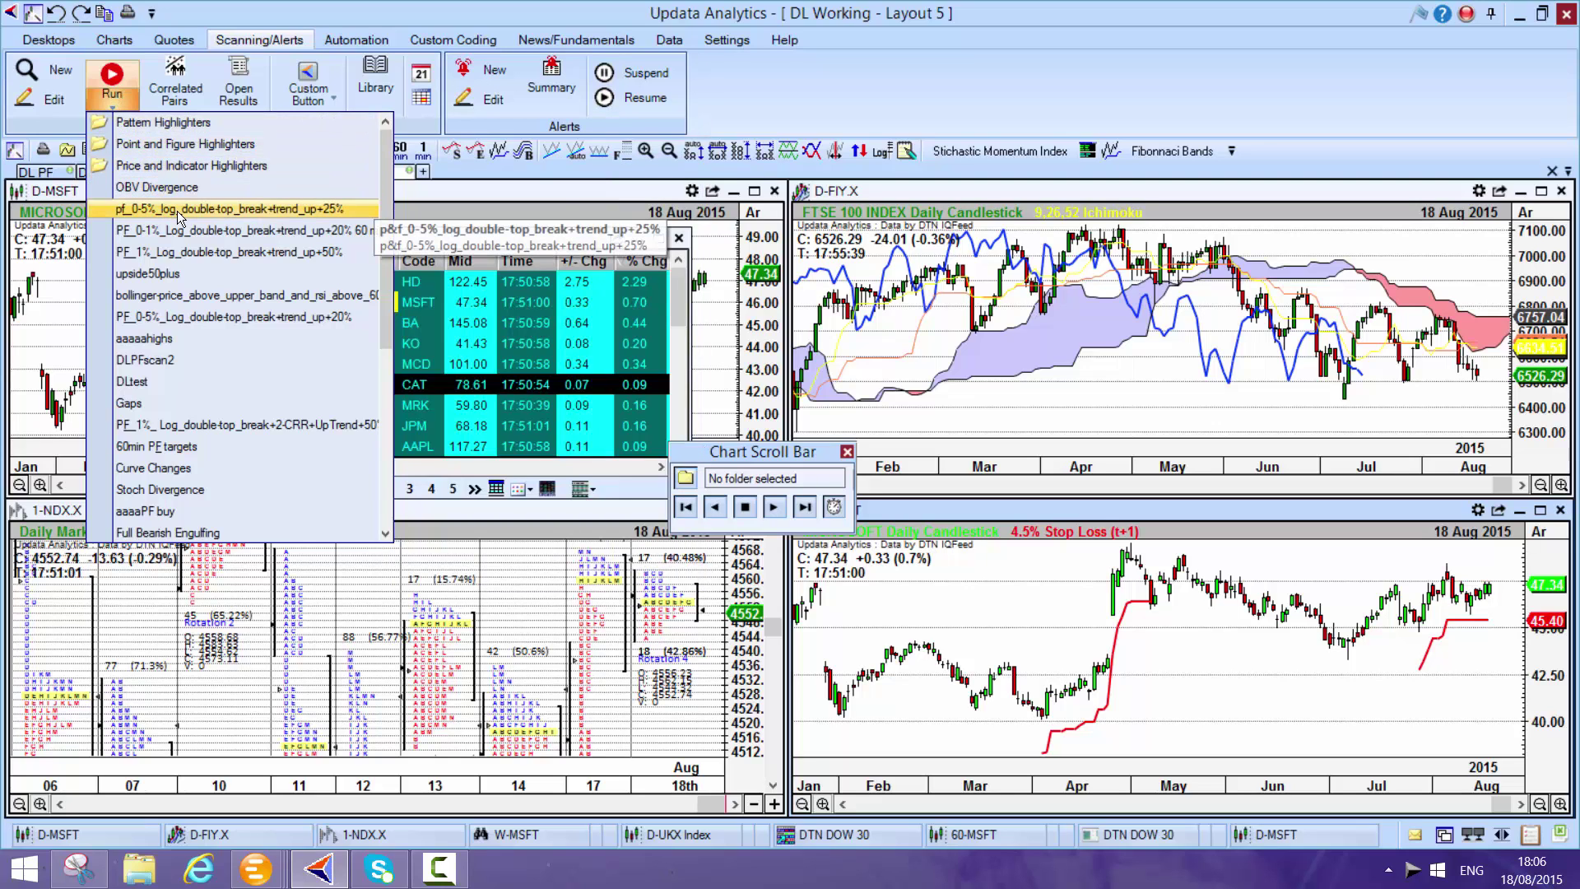
left_click(176, 209)
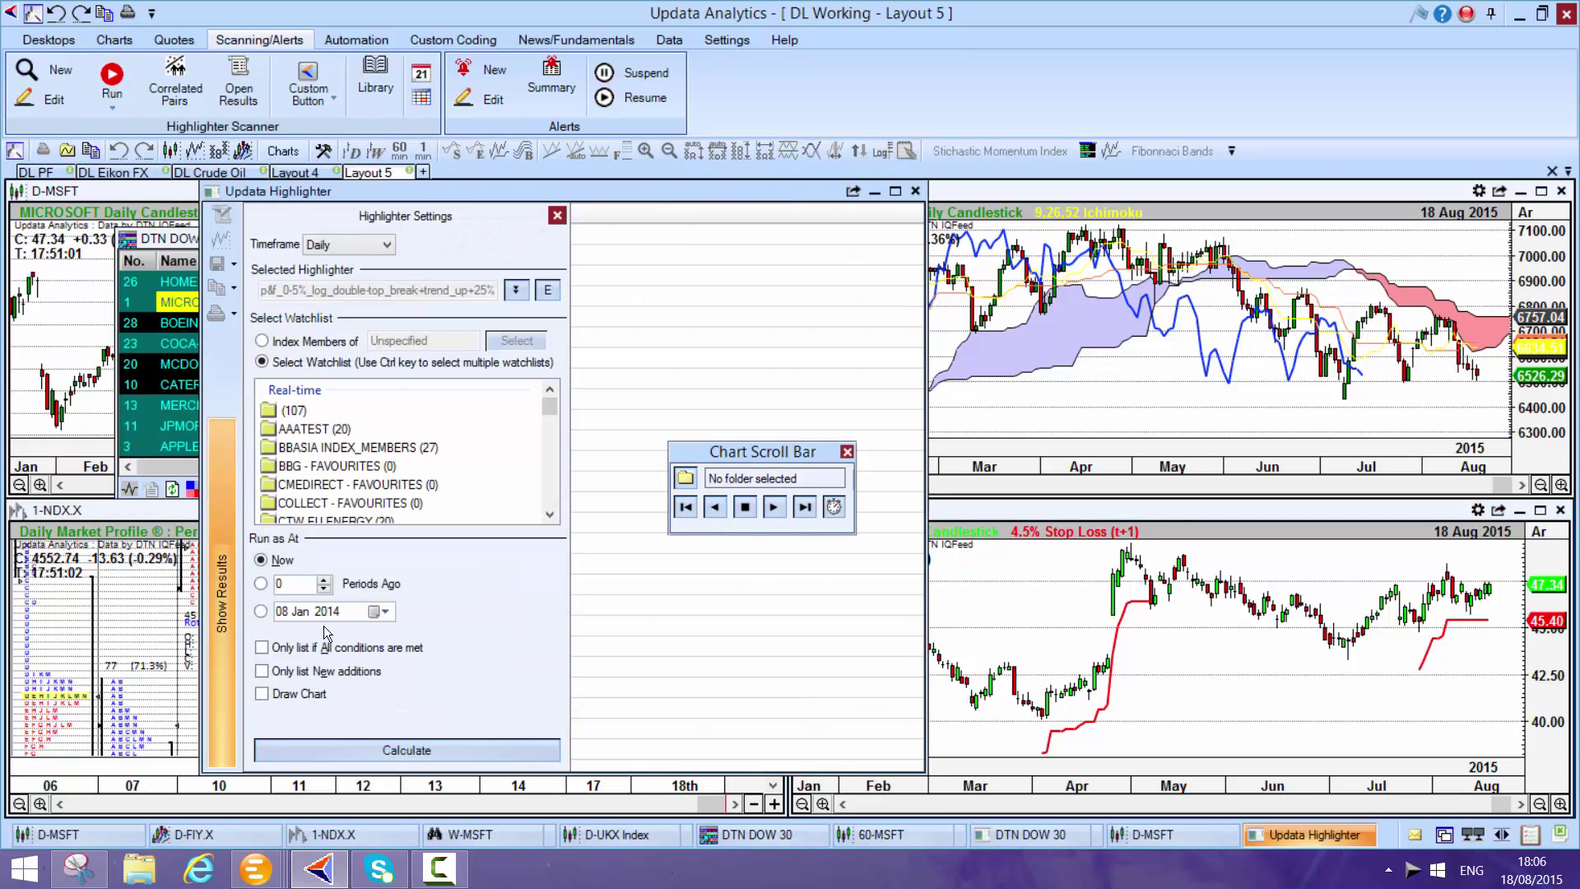
left_click(378, 746)
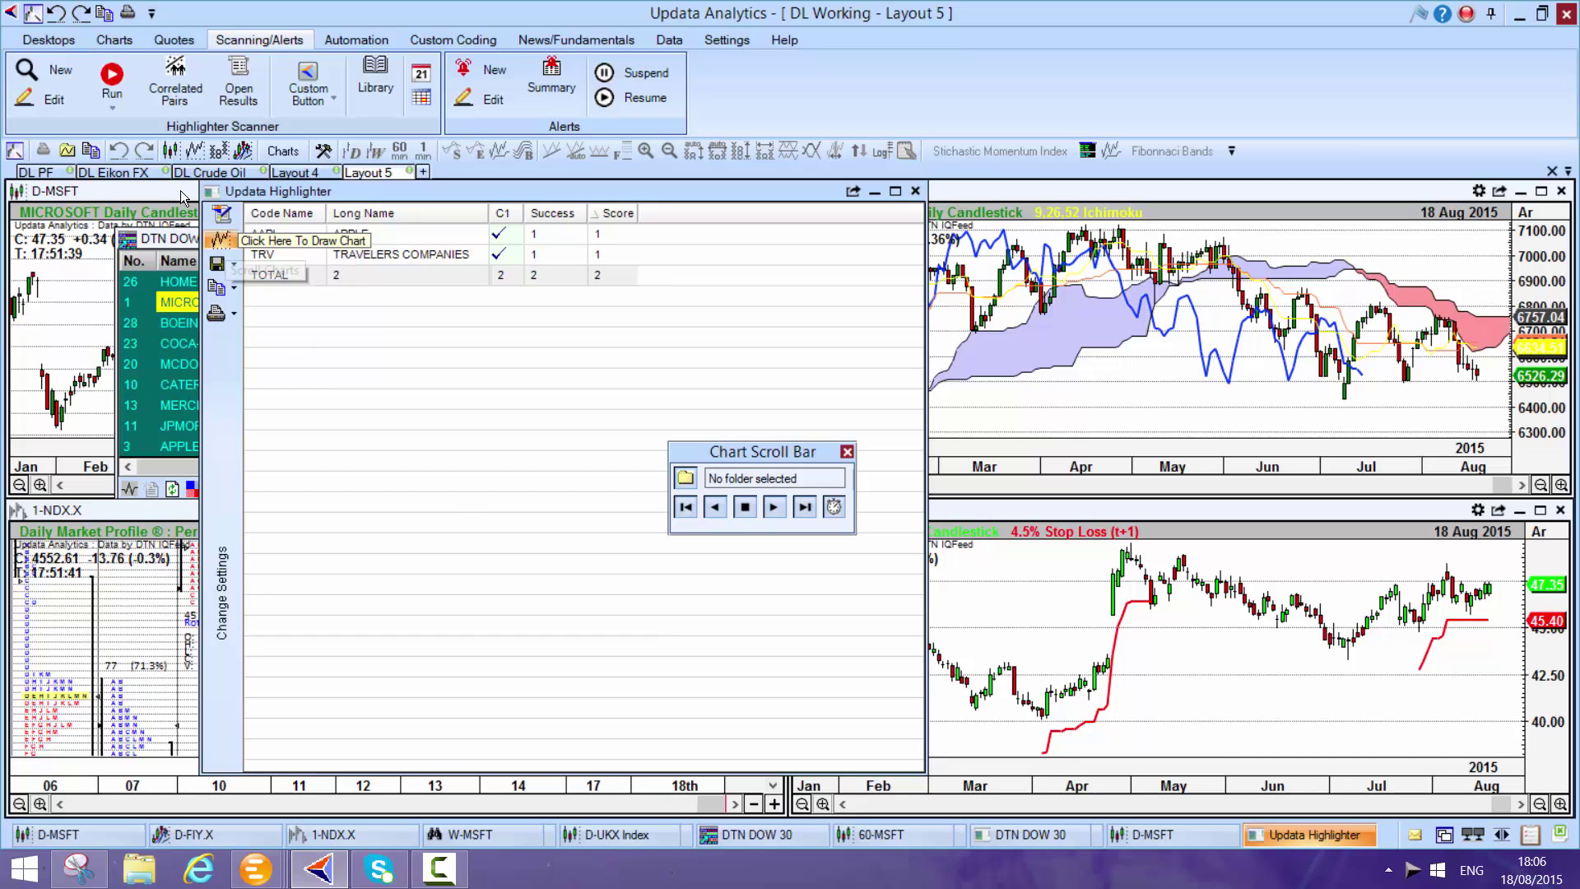
Chart the double-top scan results for Apple and Travelers Companies as Point & Figure charts, and close the chart
left_click(219, 240)
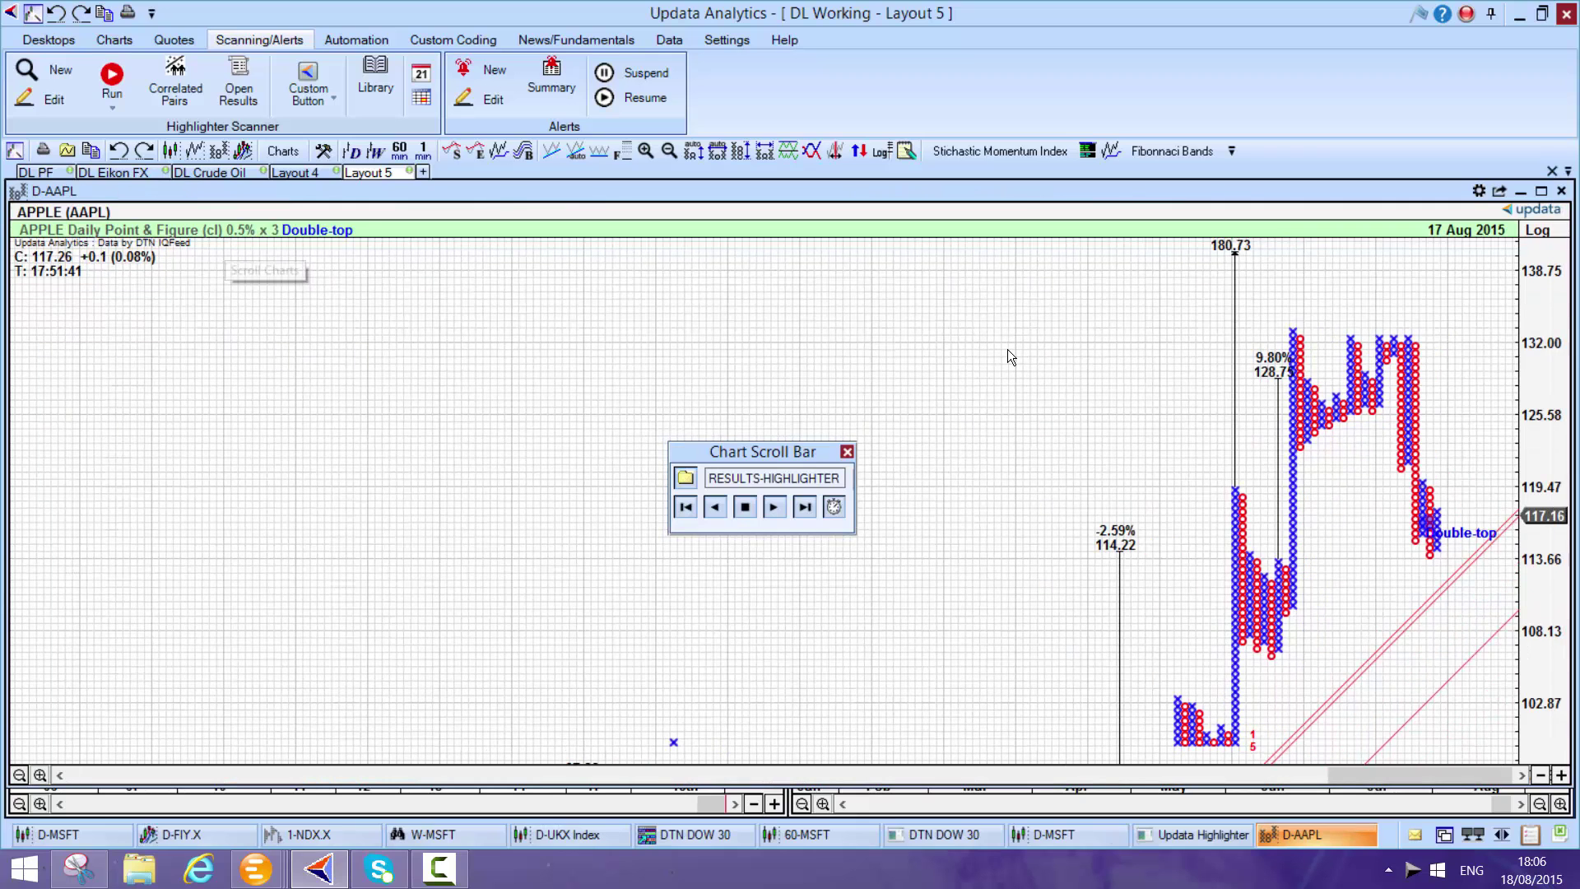
left_click(773, 506)
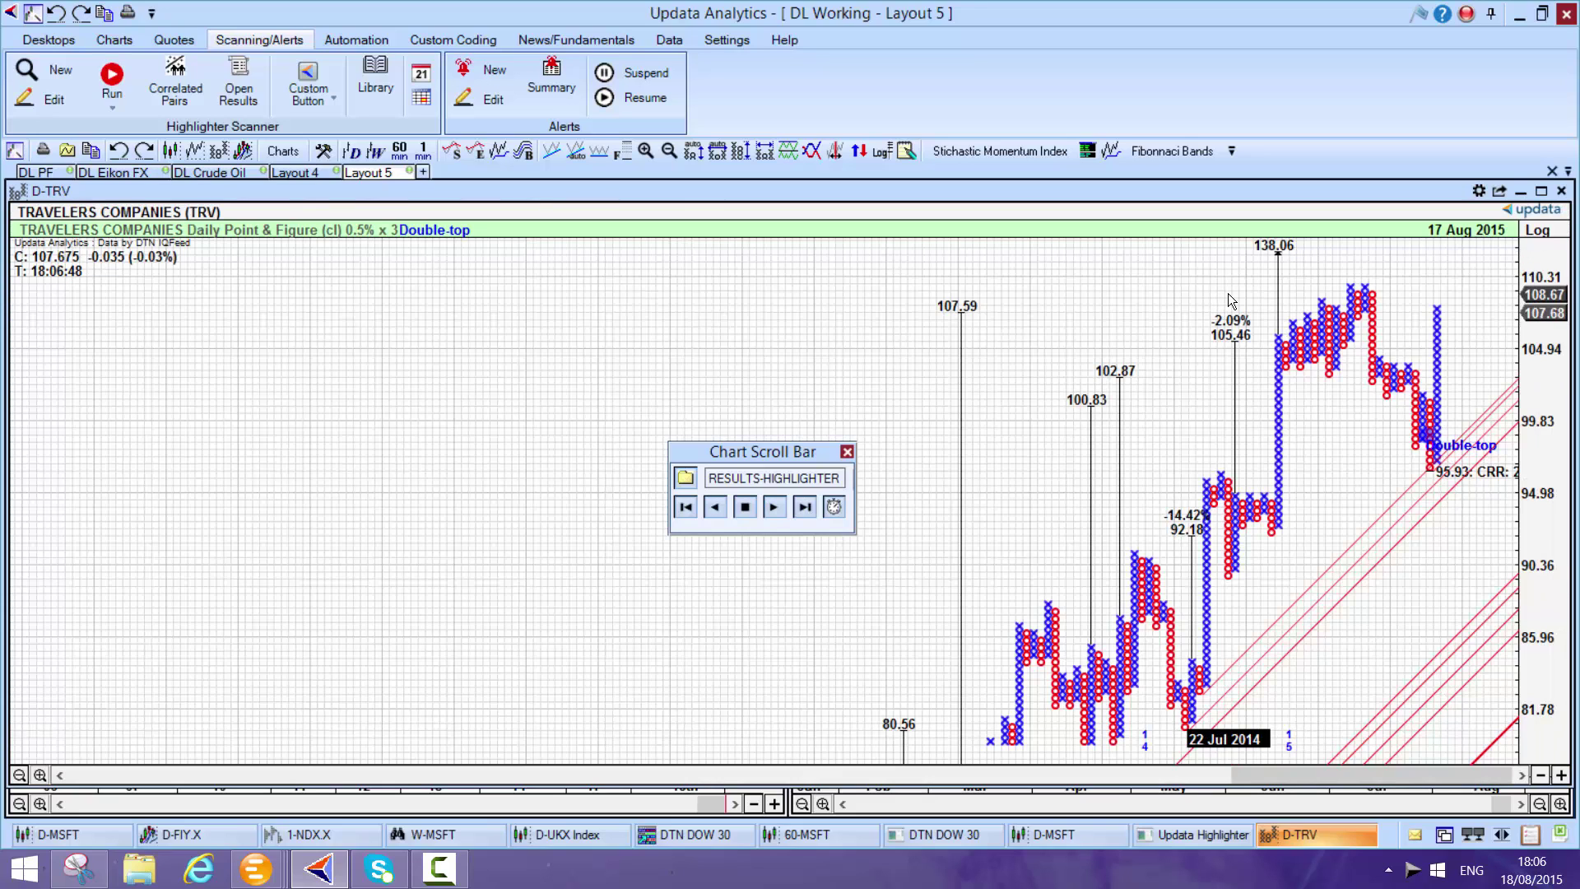
left_click(1560, 191)
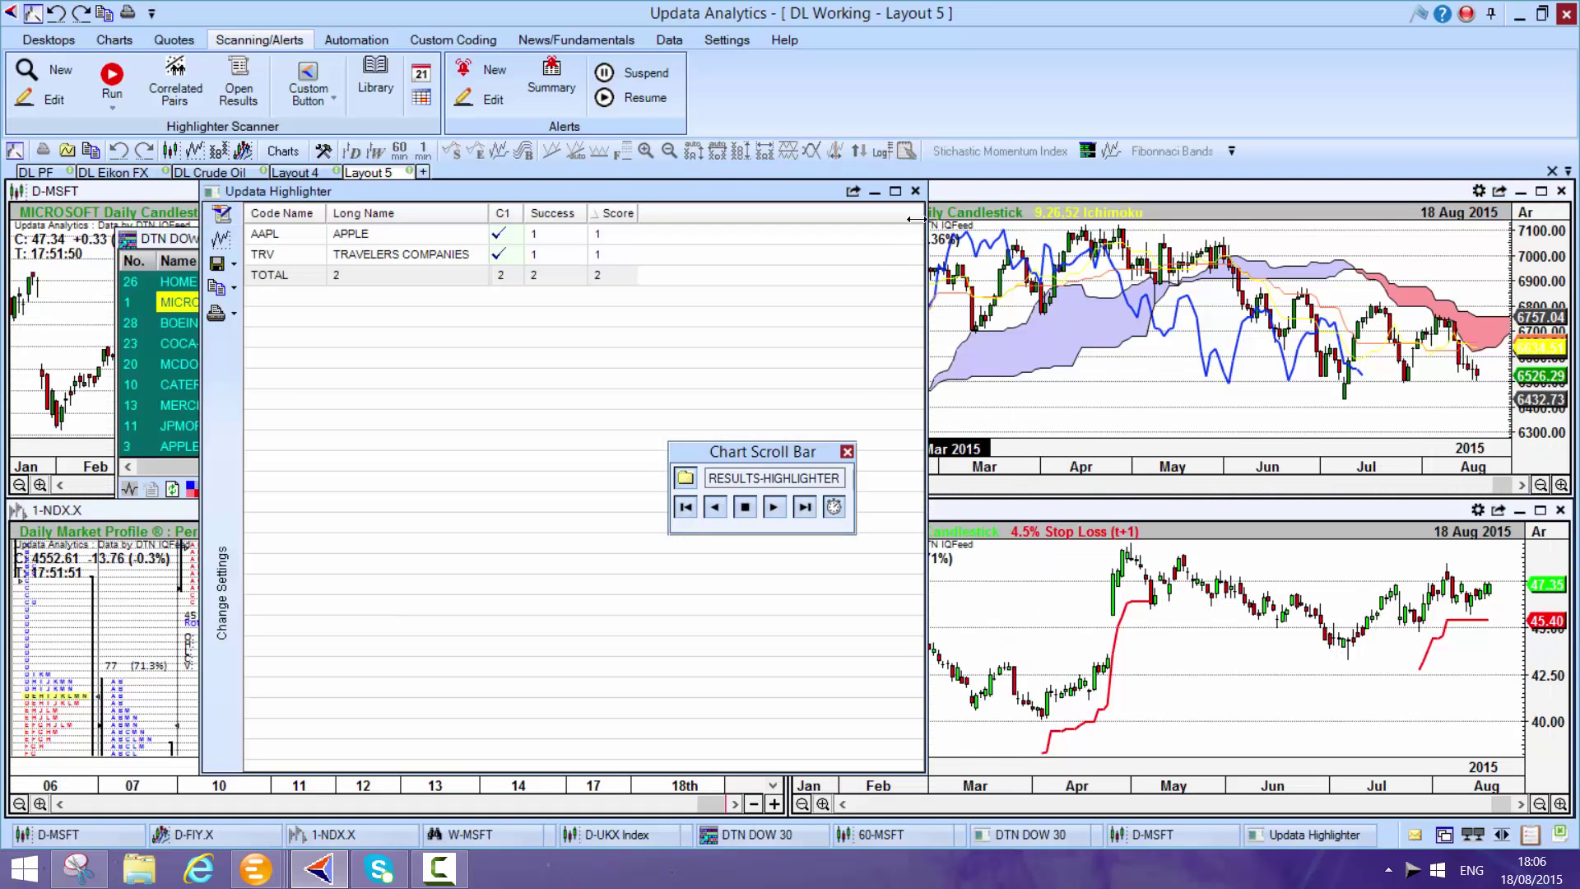
Close the double-top highlighter results and bring up the automation tools for autoruns, reports and the optimiser
left_click(914, 191)
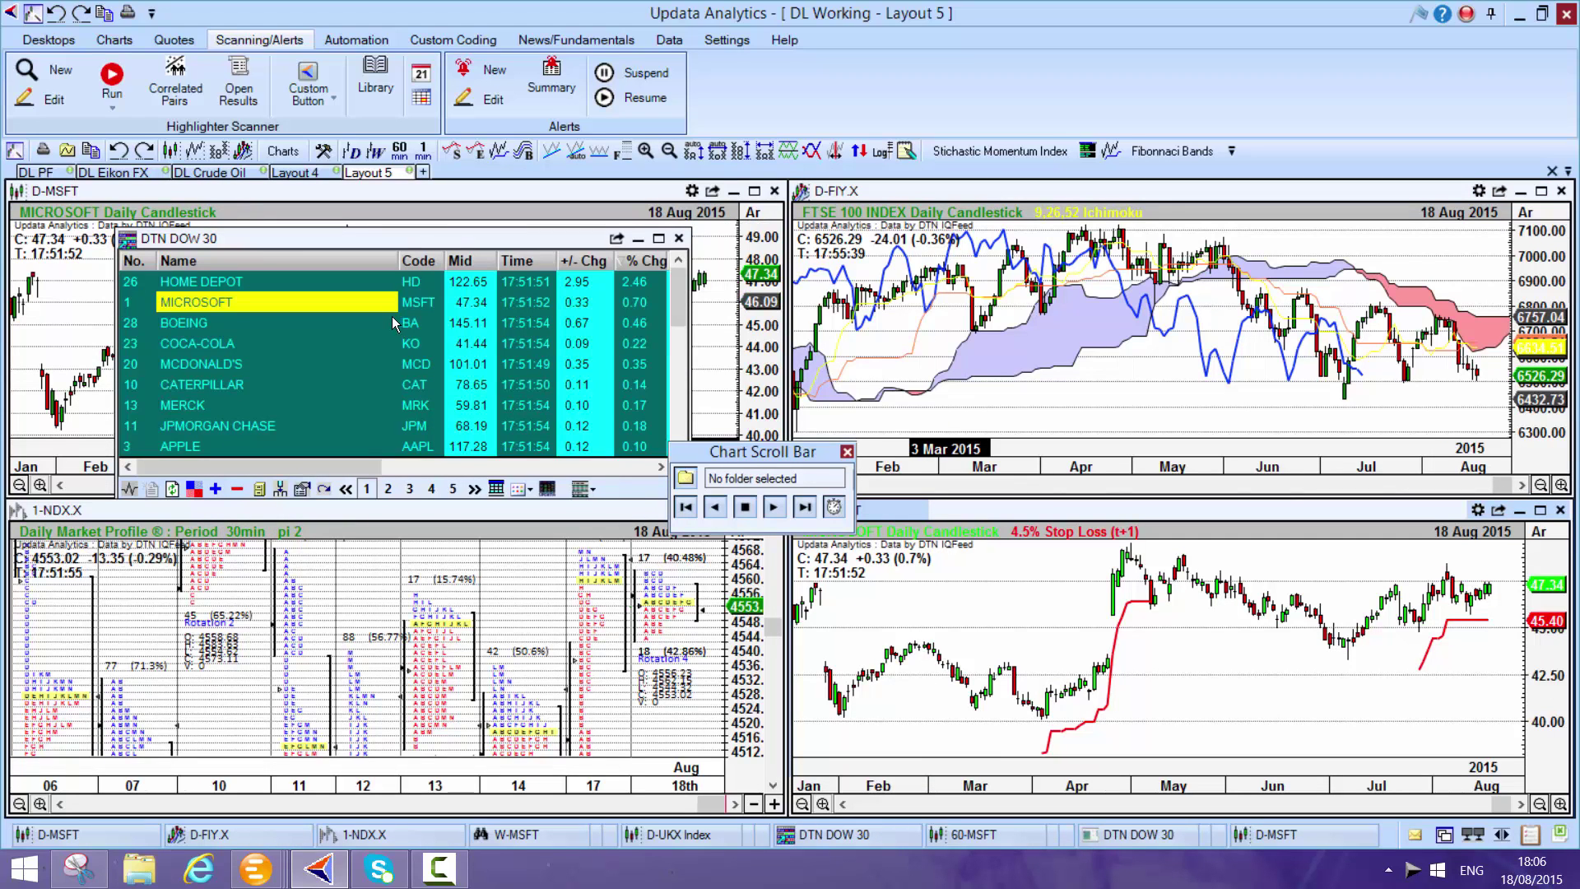
left_click(357, 41)
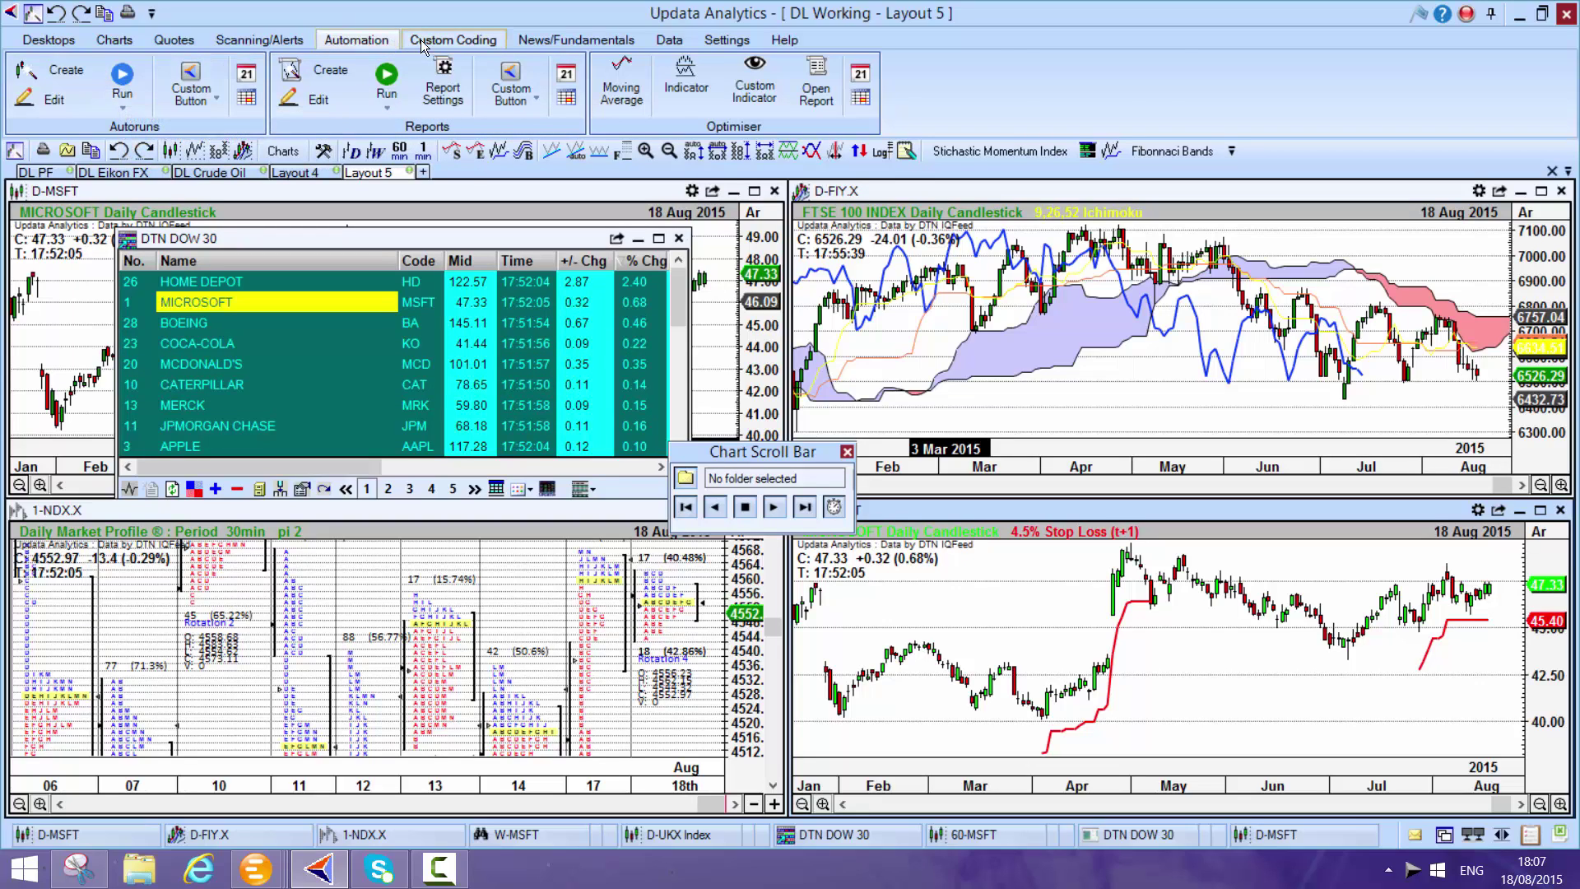
Search the custom indicator library for "average", and close the library without downloading anything
scroll(344, 39, "down", 1)
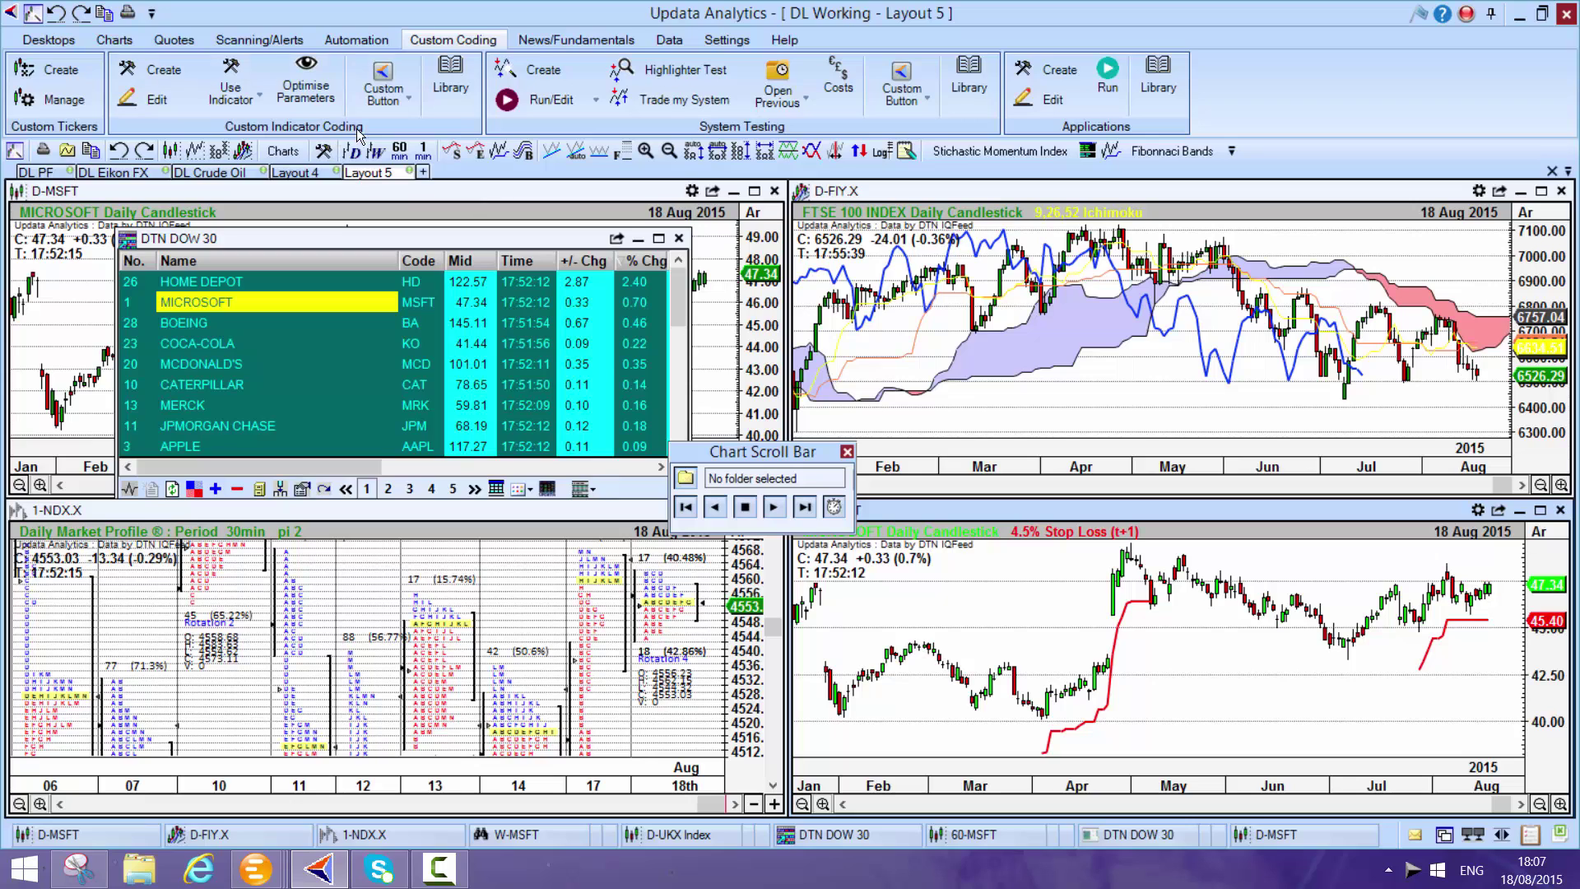
left_click(448, 89)
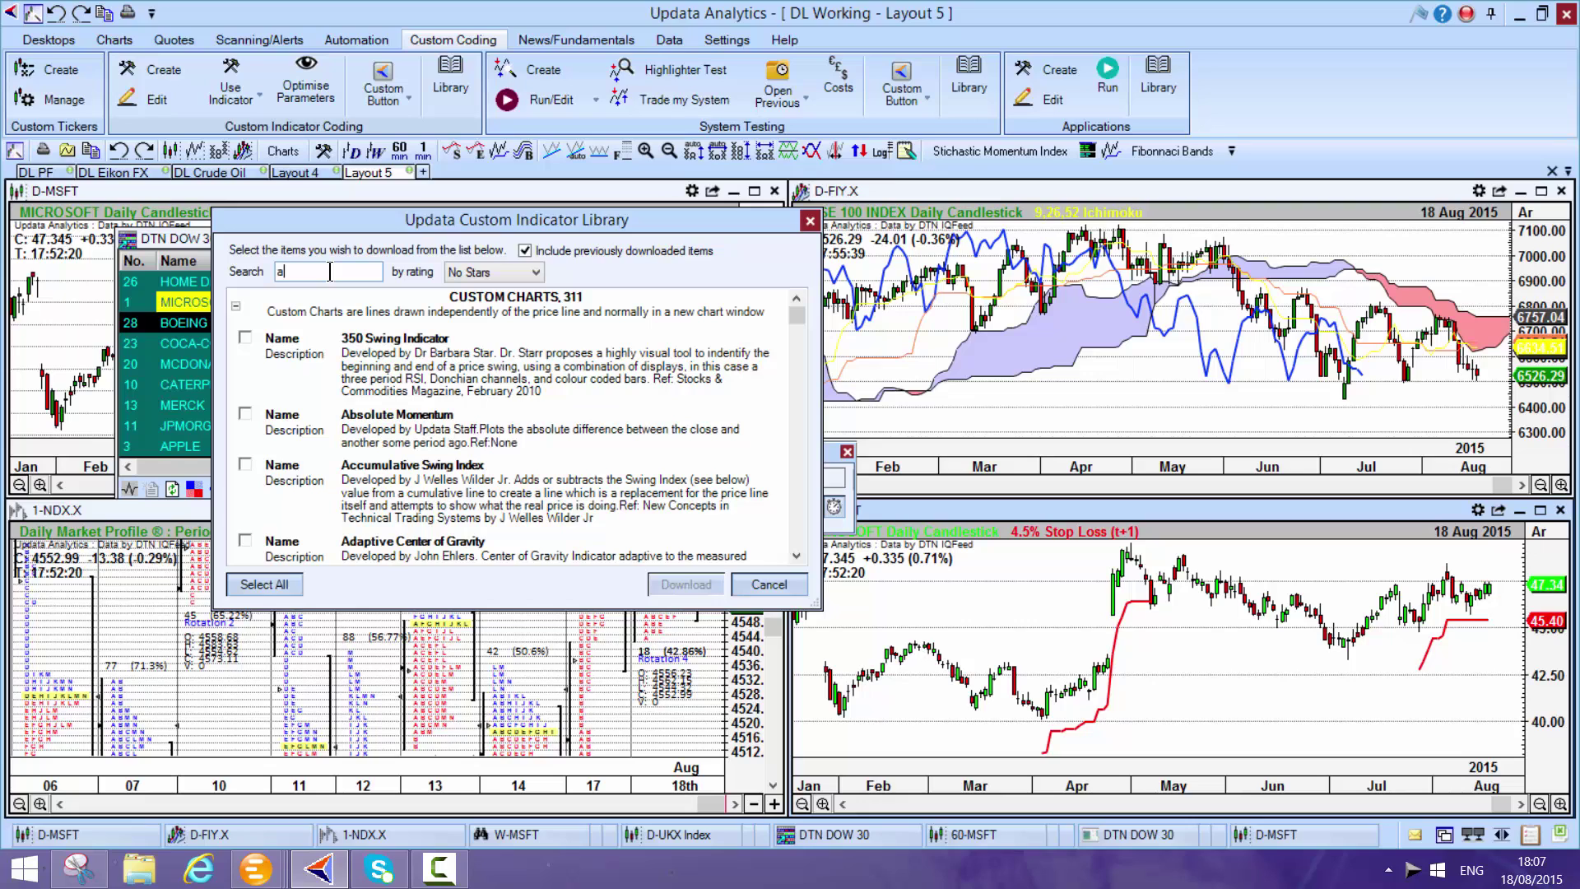
type("age")
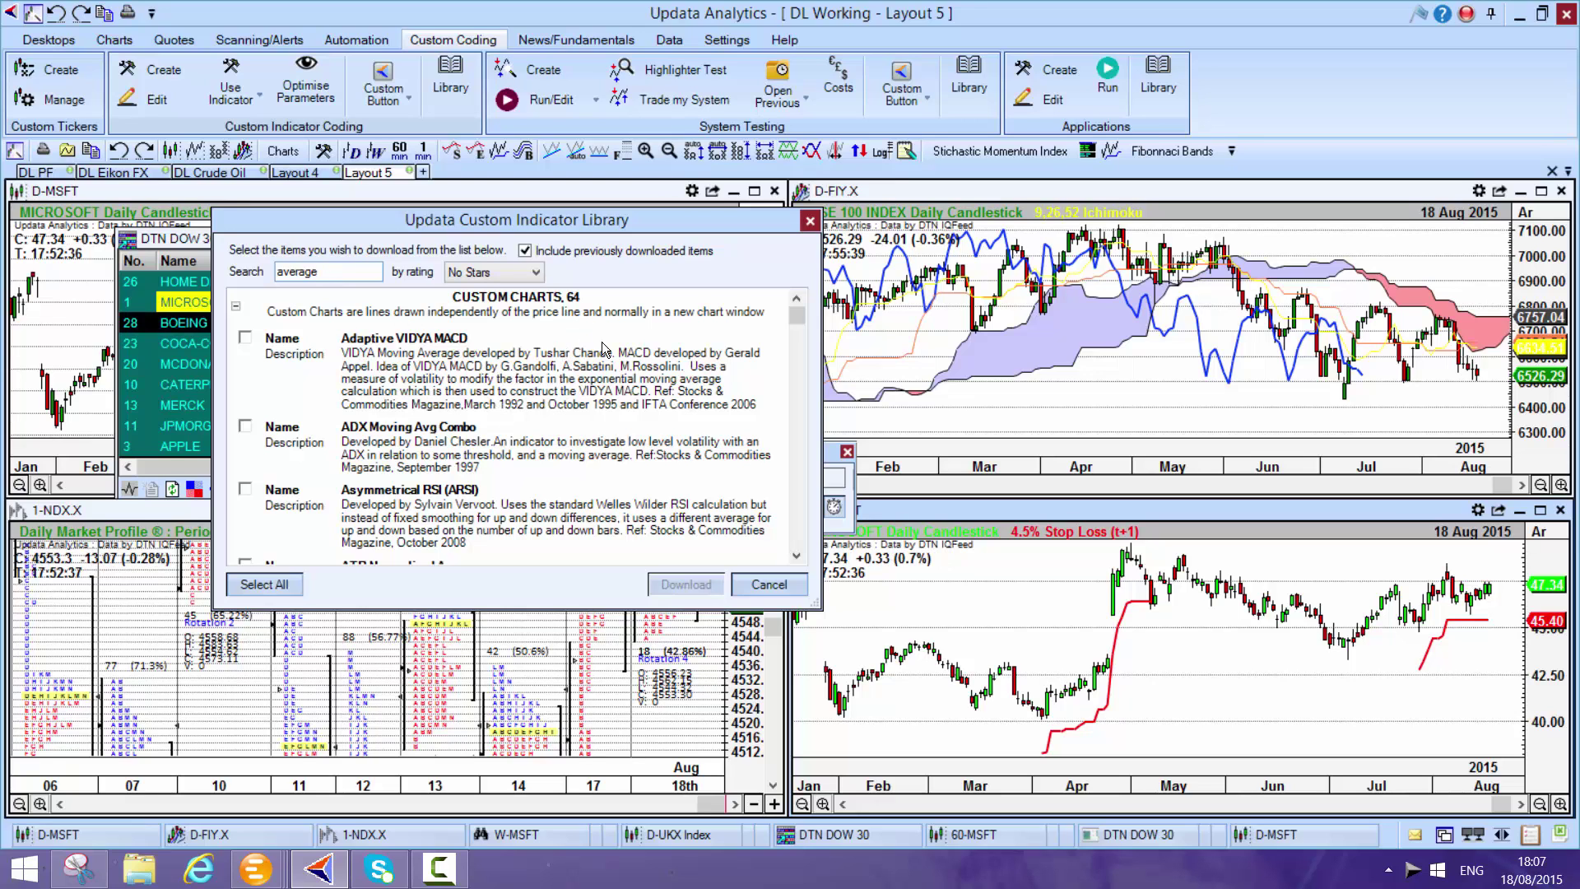
left_click(766, 584)
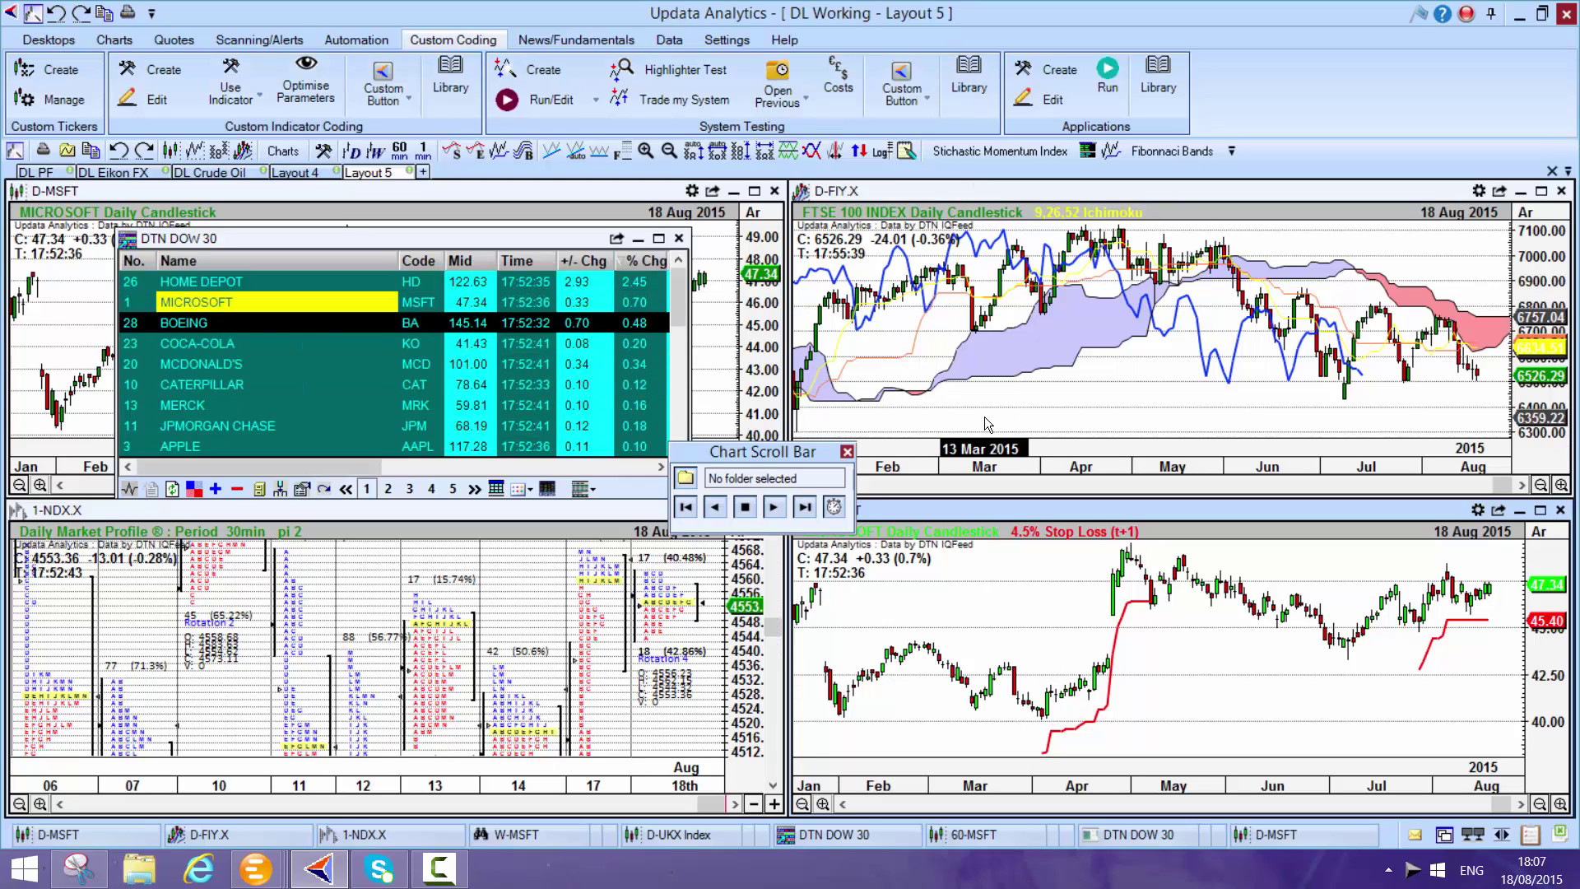
Bring the Microsoft daily candlestick chart in front of the DTN DOW 30 watchlist and display the charting tools
left_click(720, 342)
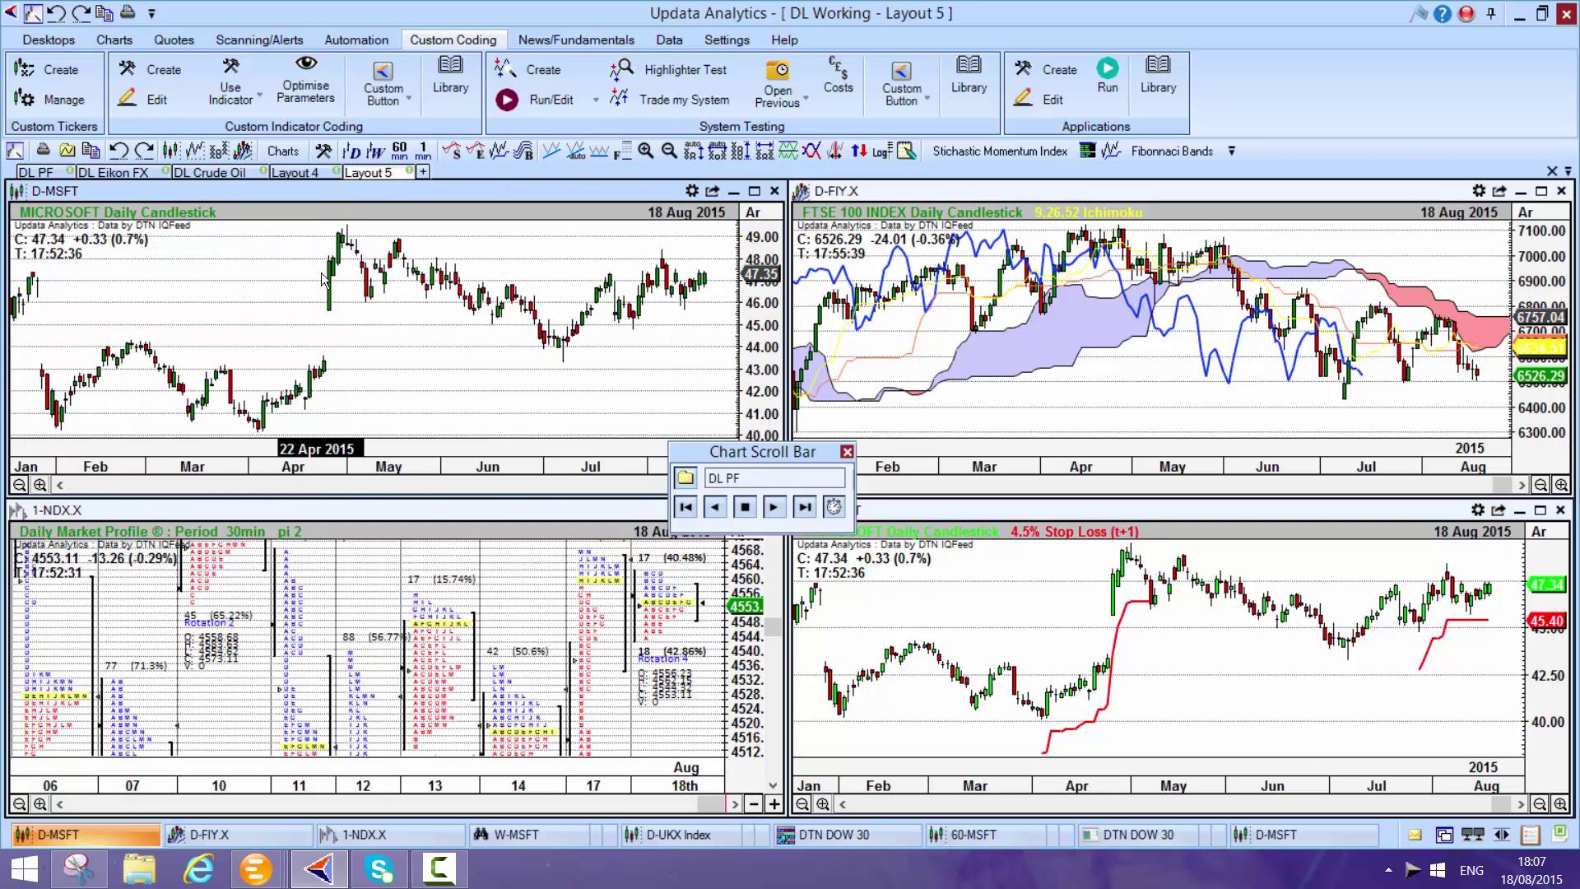
left_click(102, 34)
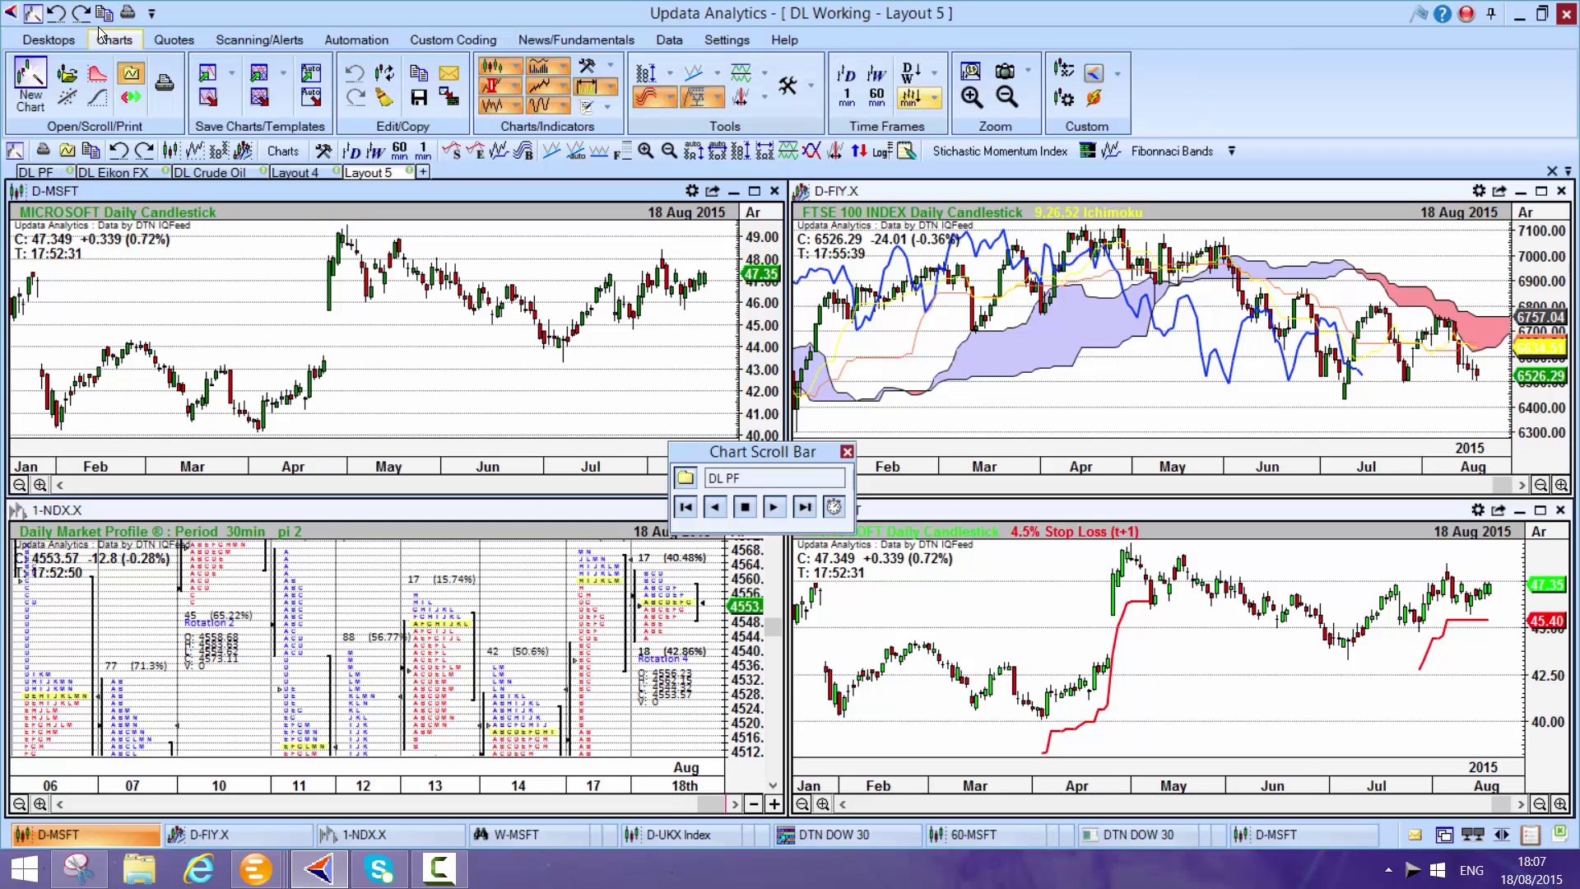